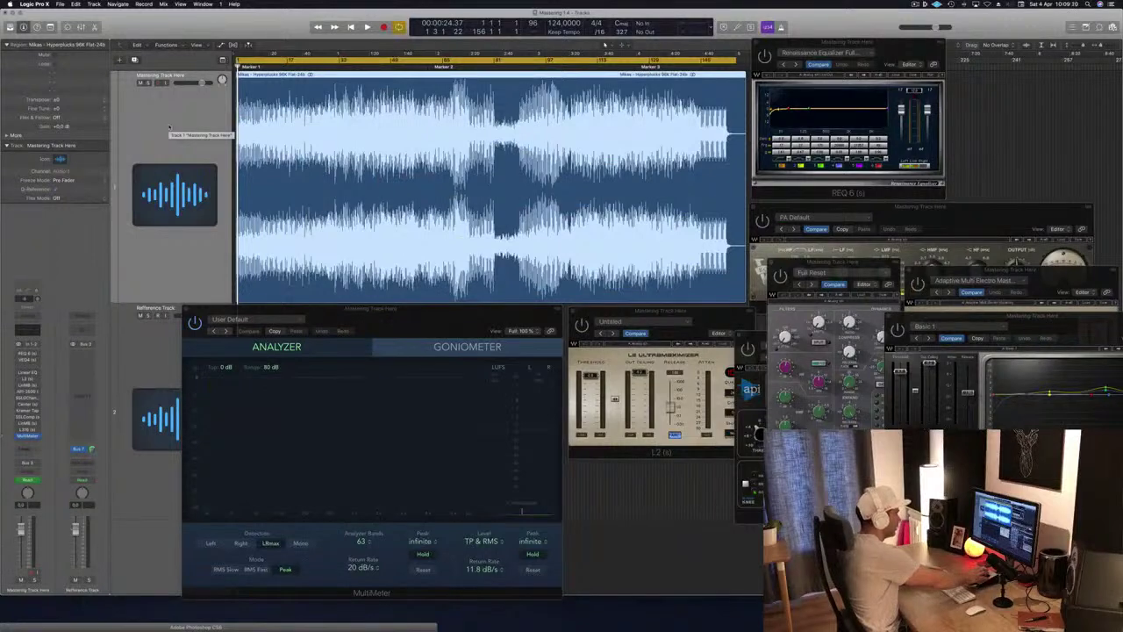
Play the Mastering Track from the start and audition its opening, middle and late sections, finishing with playback stopped.
key("space")
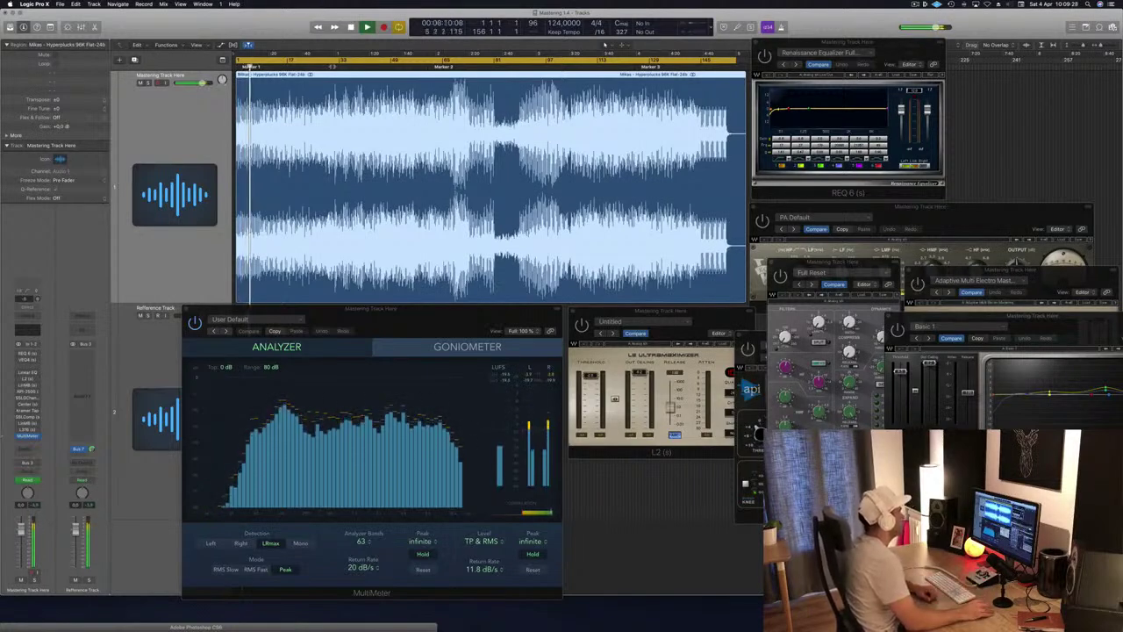
left_click(333, 67)
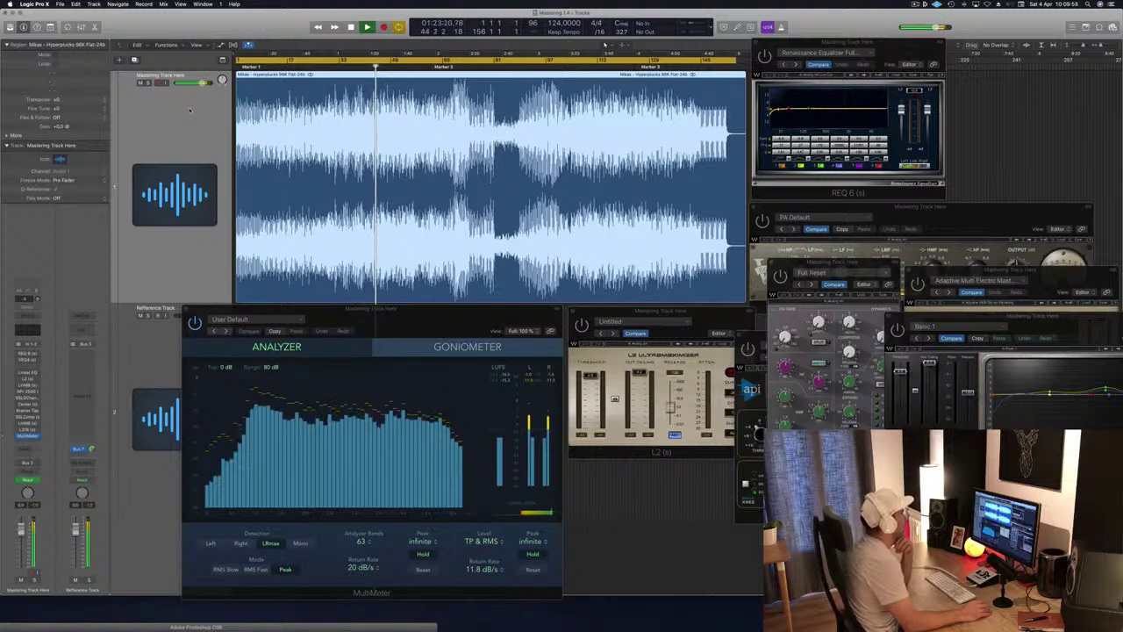
key("alt+period")
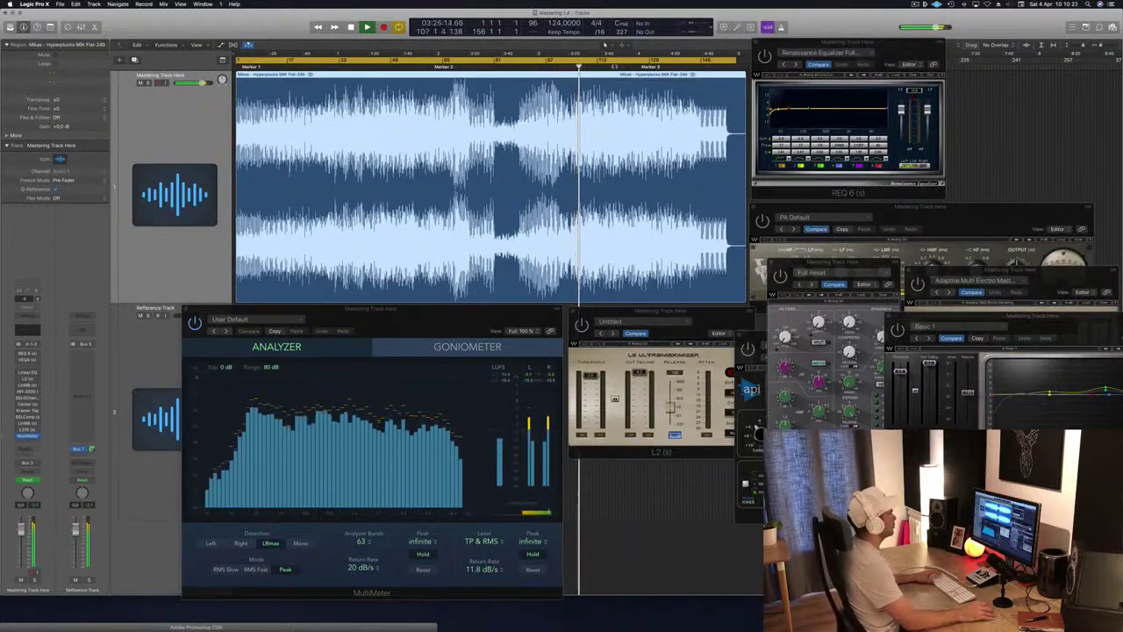
key("space")
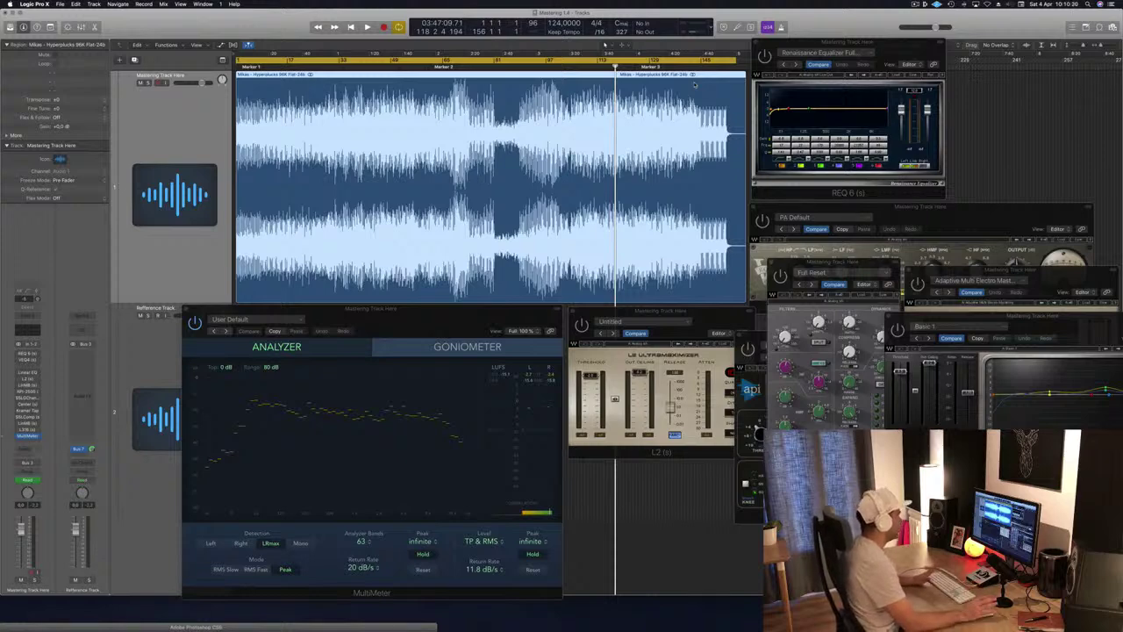
Enable the REQ 6 equalizer on the Mastering Track and trim its output level while playing the section around Marker 2.
left_click(898, 47)
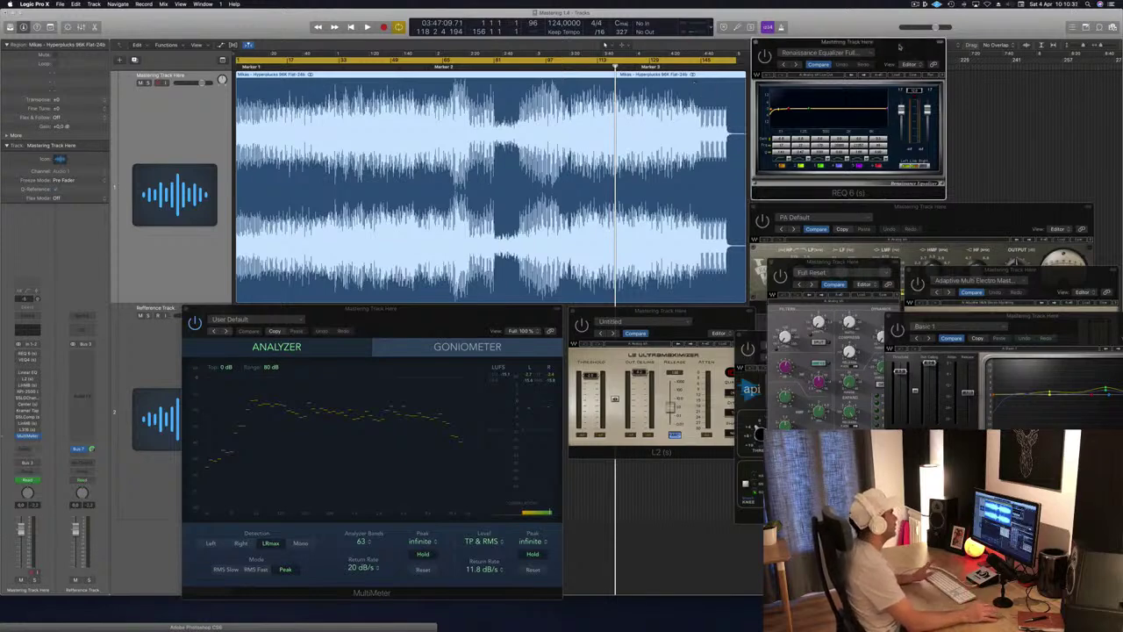
left_click(134, 116)
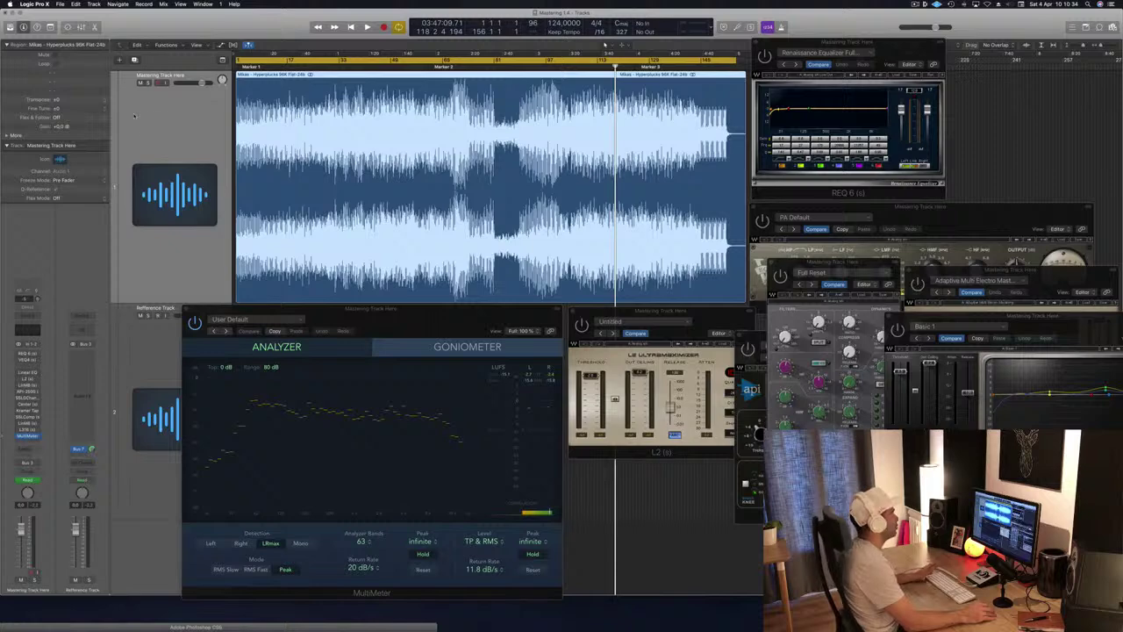
left_click(903, 47)
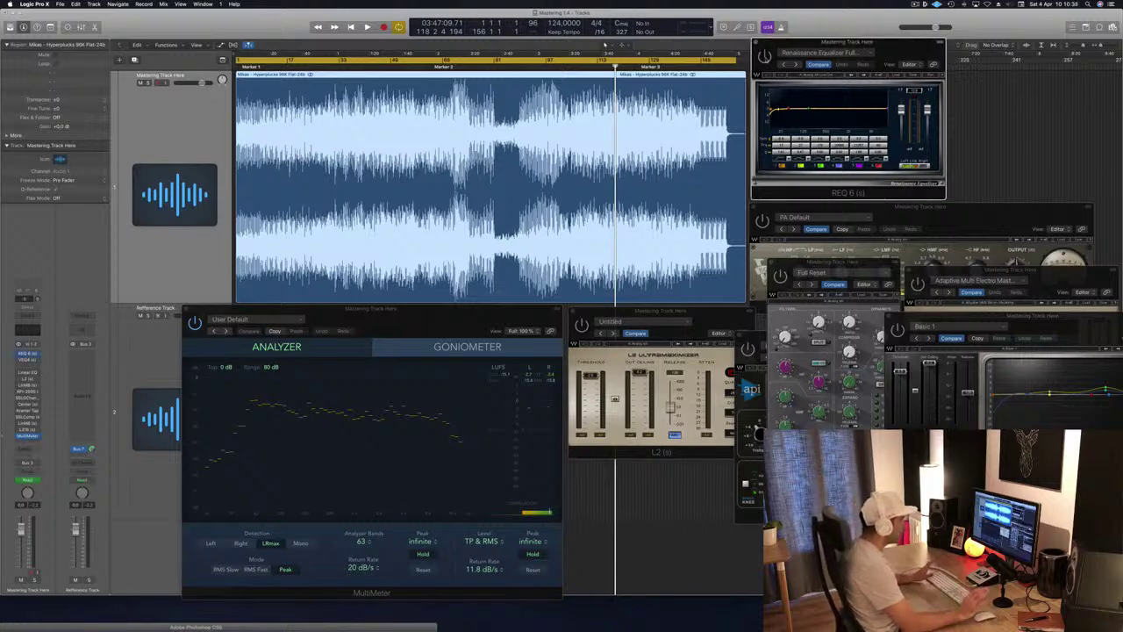
key("space")
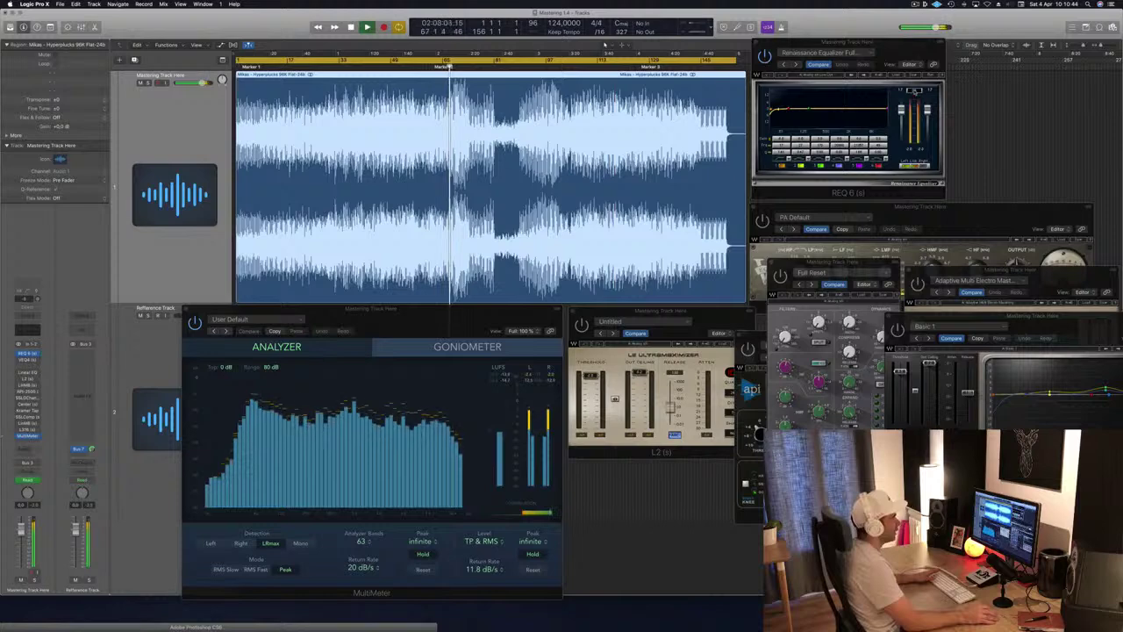
left_click(915, 94)
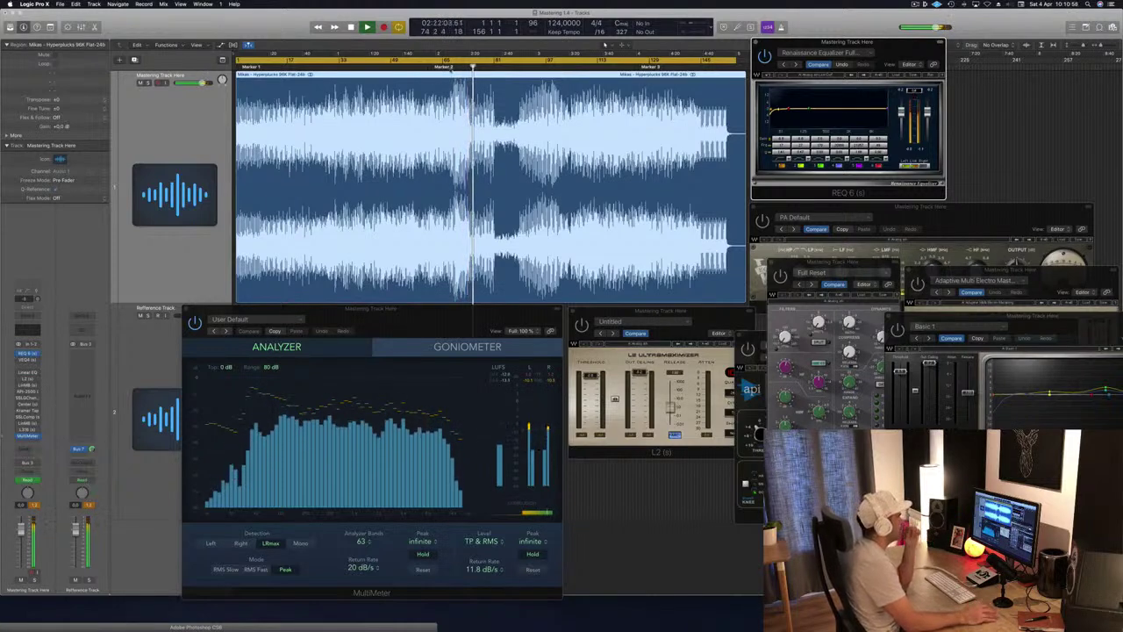
left_click(453, 69)
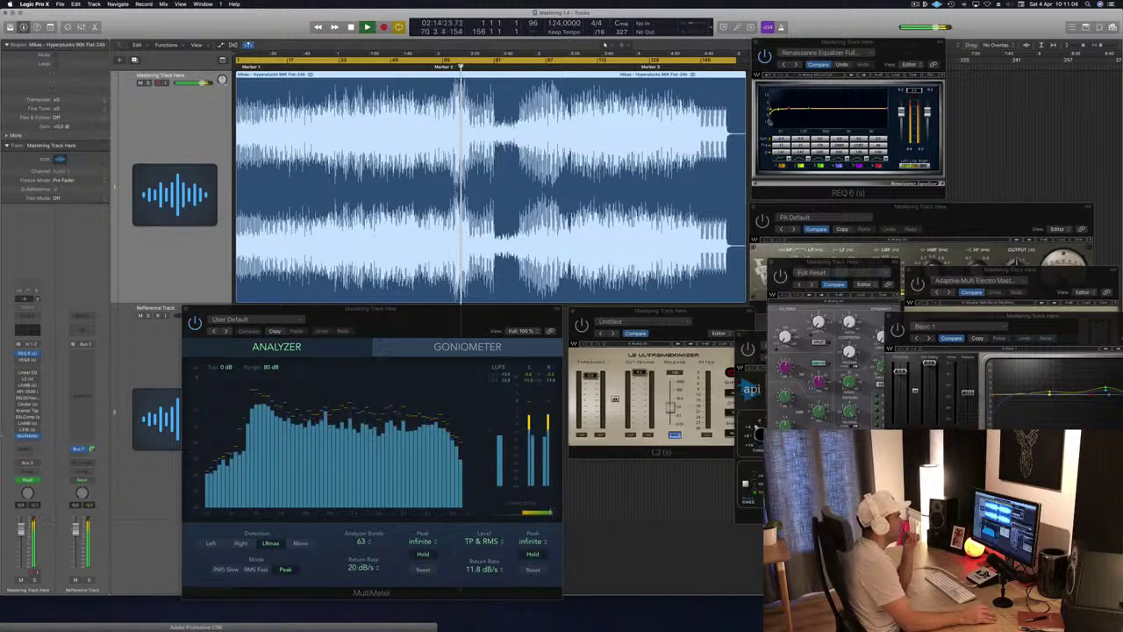
Audition the section leading up to Marker 3 with REQ 6 active, keeping its window above the VEQ4 window.
left_click_drag(866, 44, 909, 59)
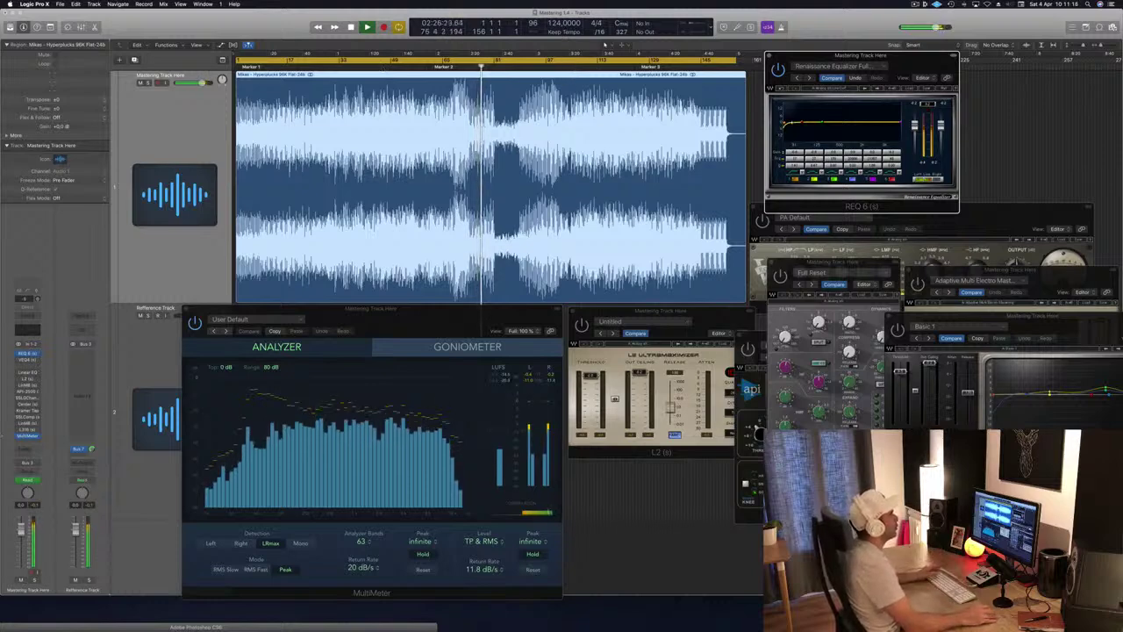
left_click(569, 67)
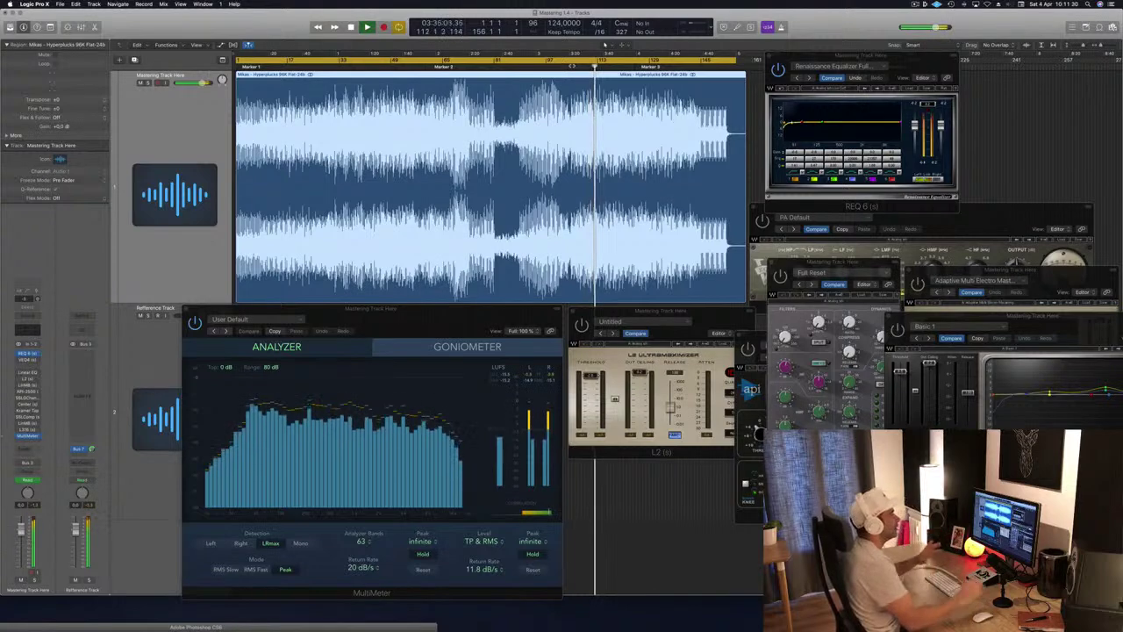
left_click(898, 71)
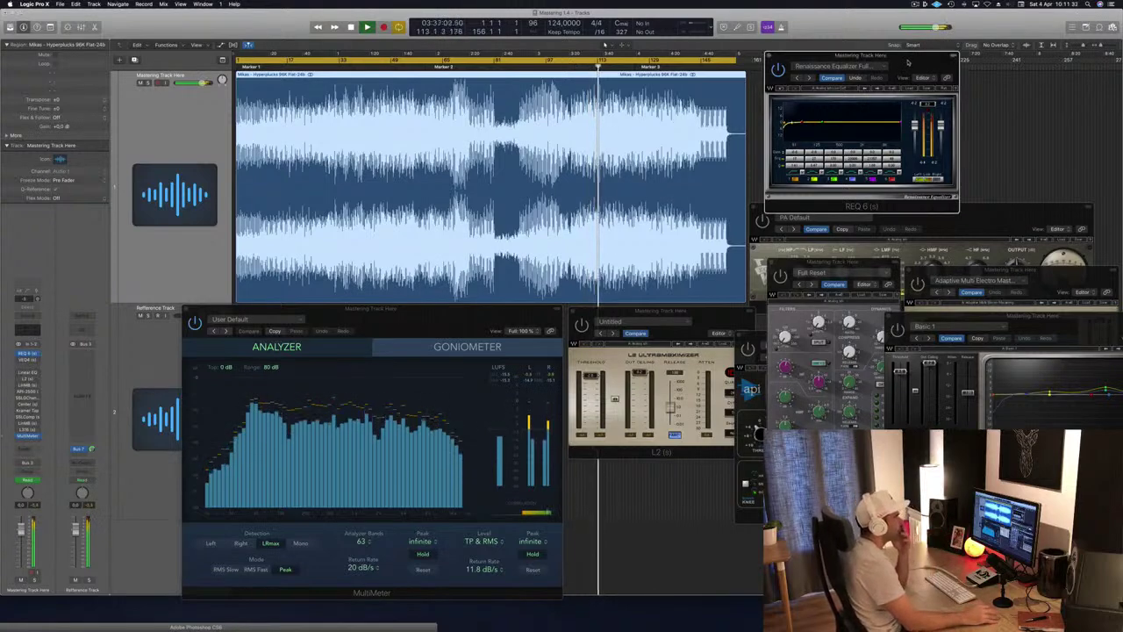
left_click_drag(906, 59, 898, 51)
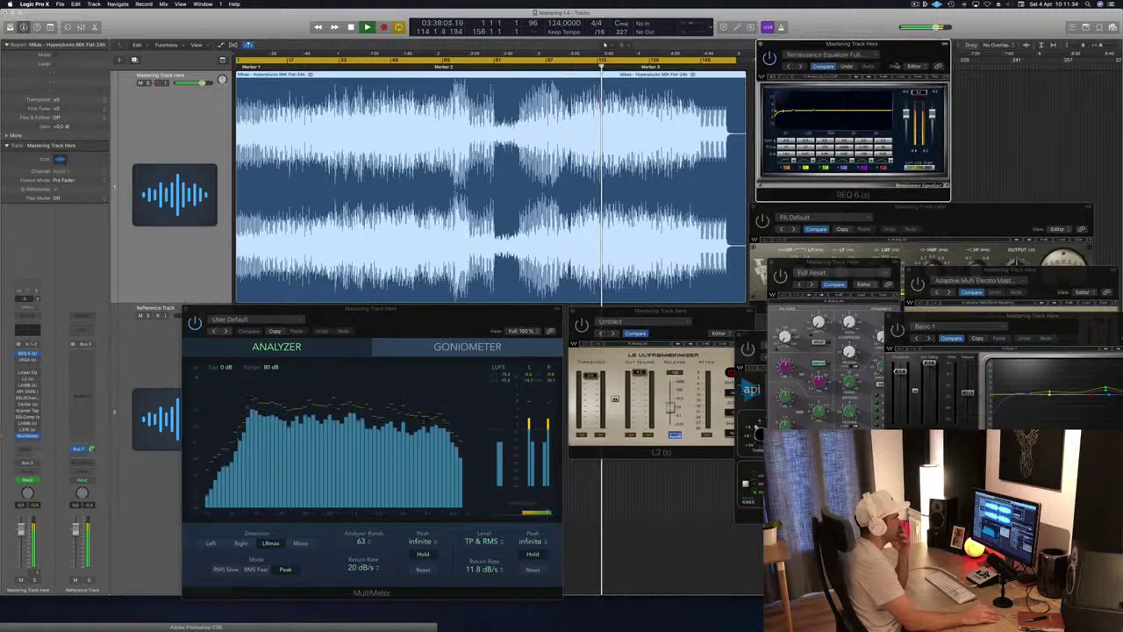
Reopen the VEQ4 equalizer below REQ 6, enable it, and toggle the control beneath its output meter.
left_click_drag(988, 208, 972, 209)
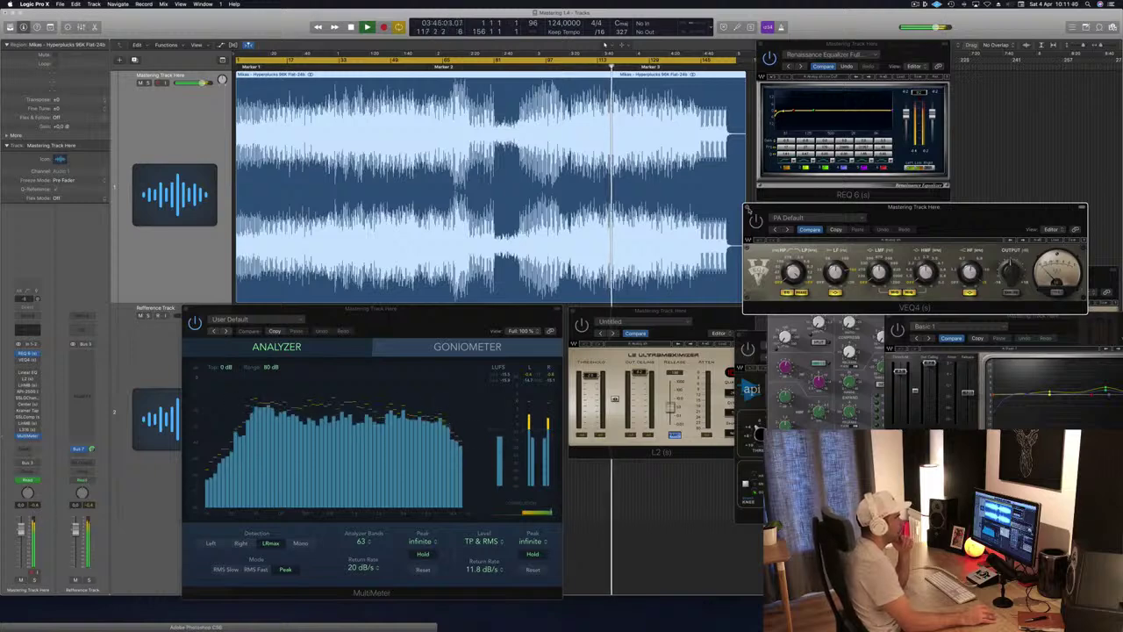
left_click(748, 210)
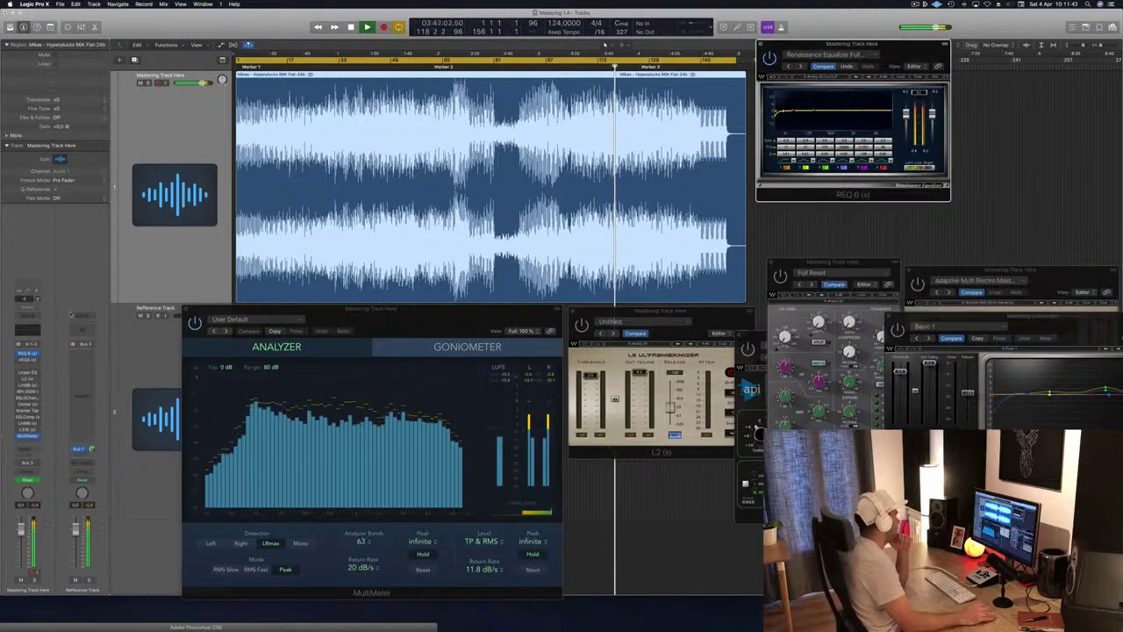
left_click(28, 360)
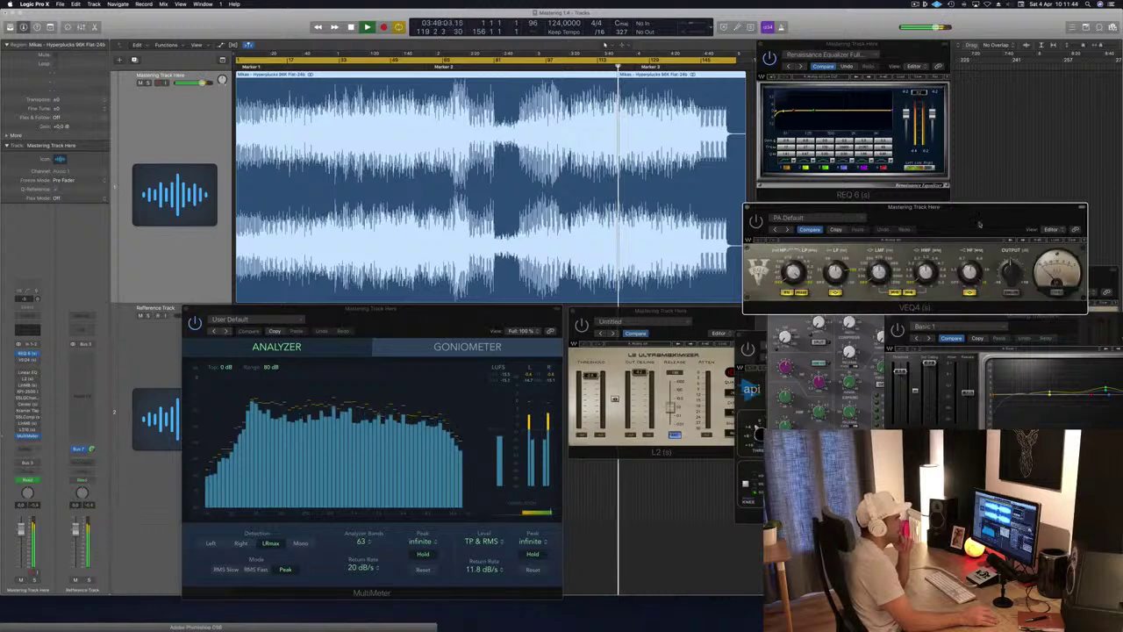
left_click_drag(761, 210, 735, 200)
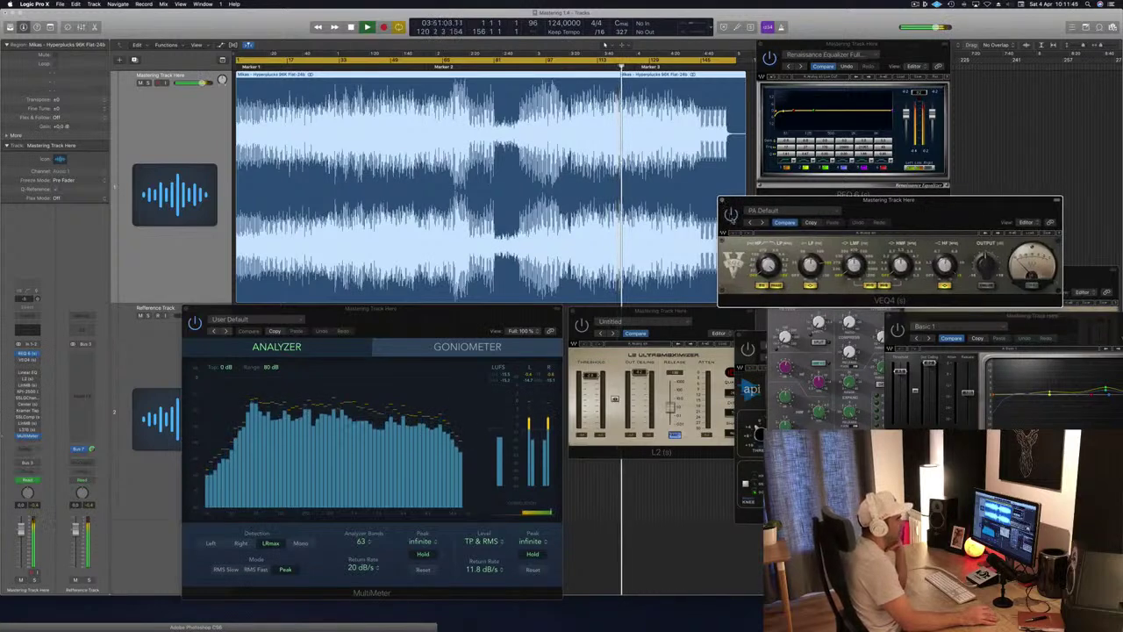
left_click_drag(944, 214, 981, 217)
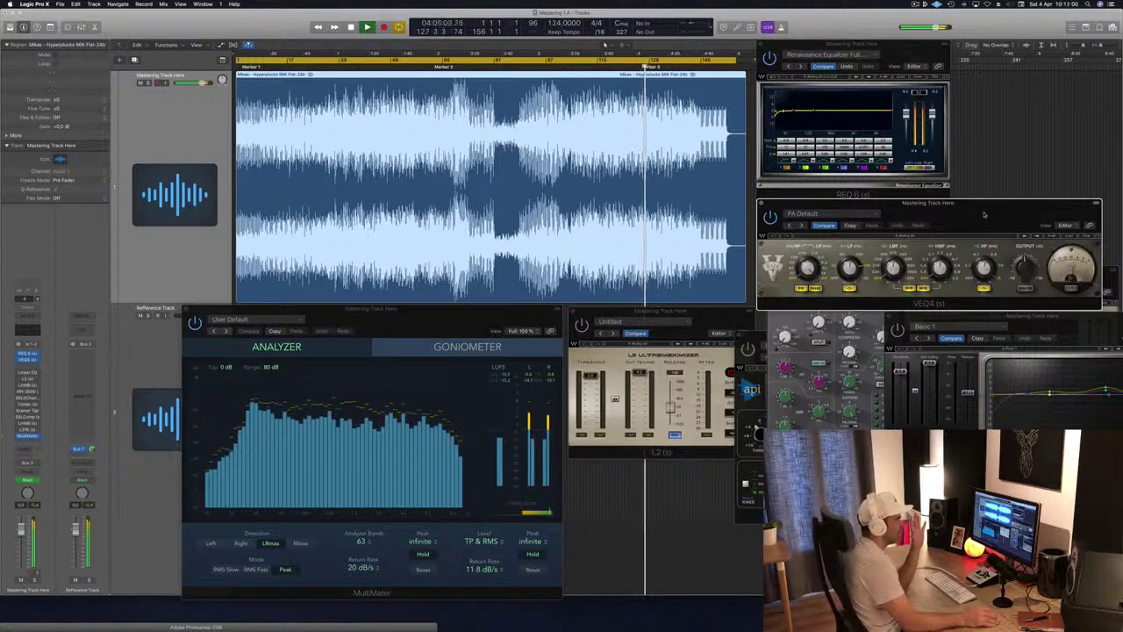
left_click(1073, 289)
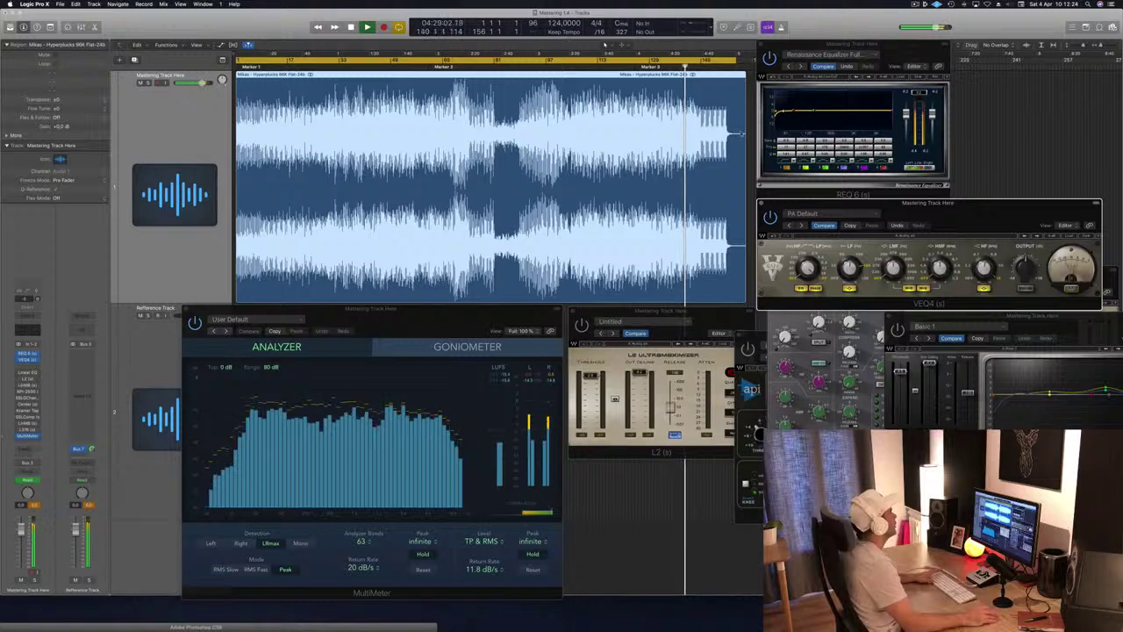
Restart playback from the beginning and open the Linear Phase EQ enabled, with its window enlarged over the track area.
key("space")
key("Return")
key("space")
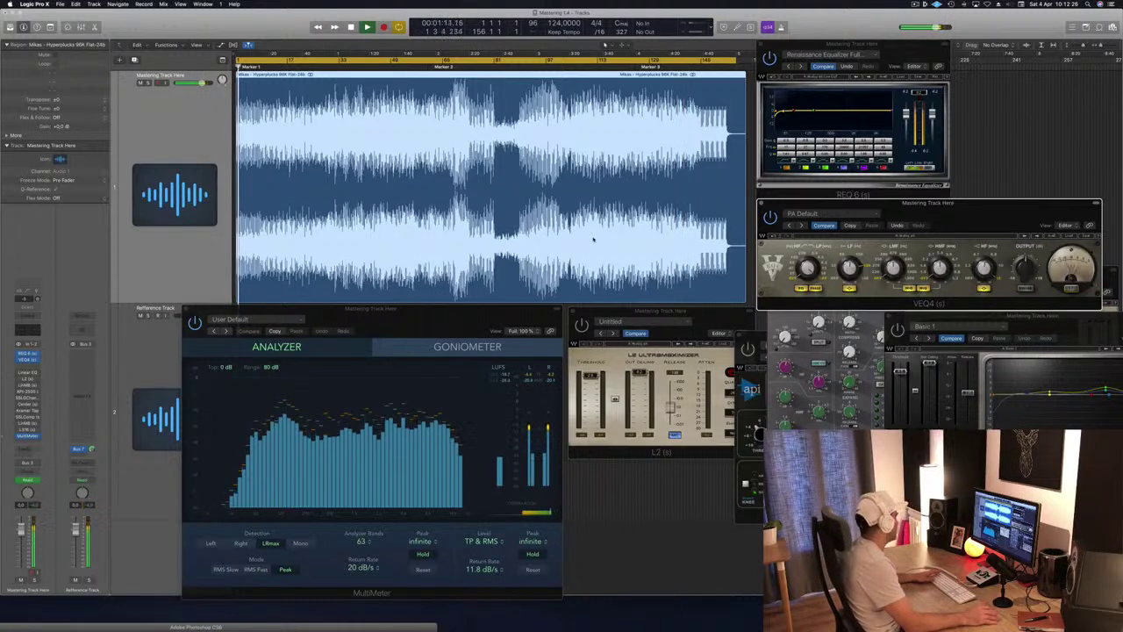
left_click(28, 374)
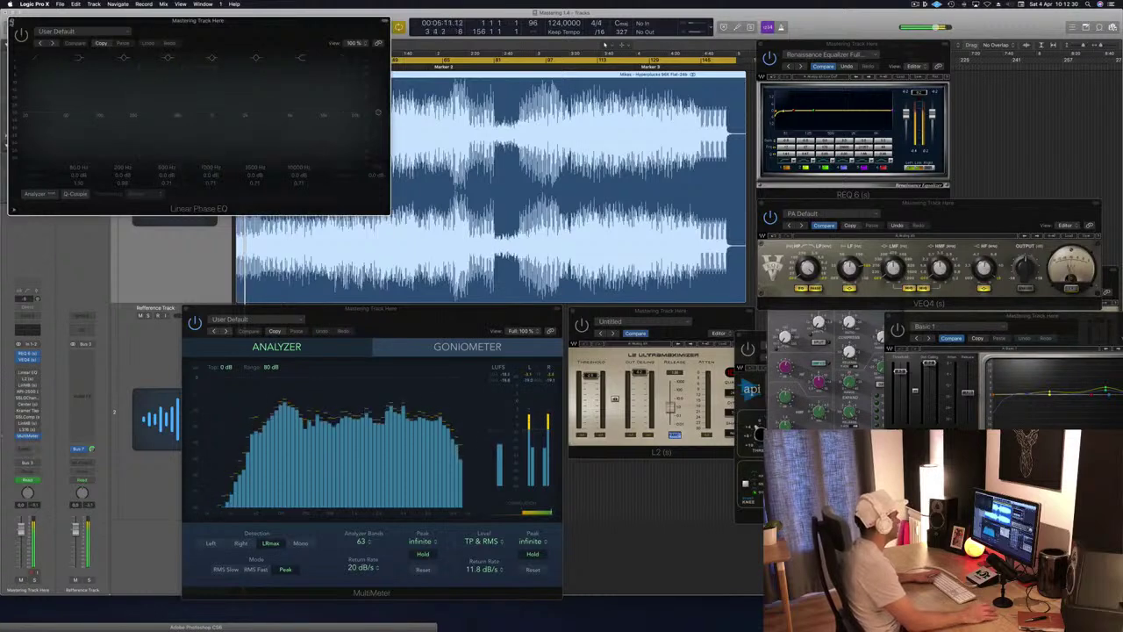
left_click(23, 374)
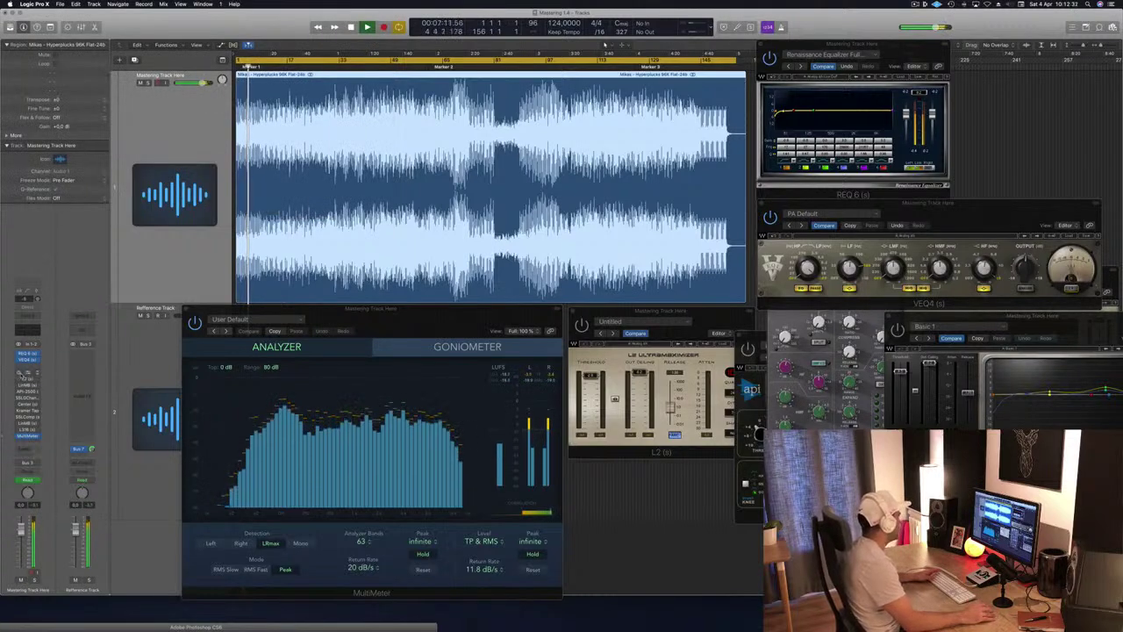
left_click(24, 376)
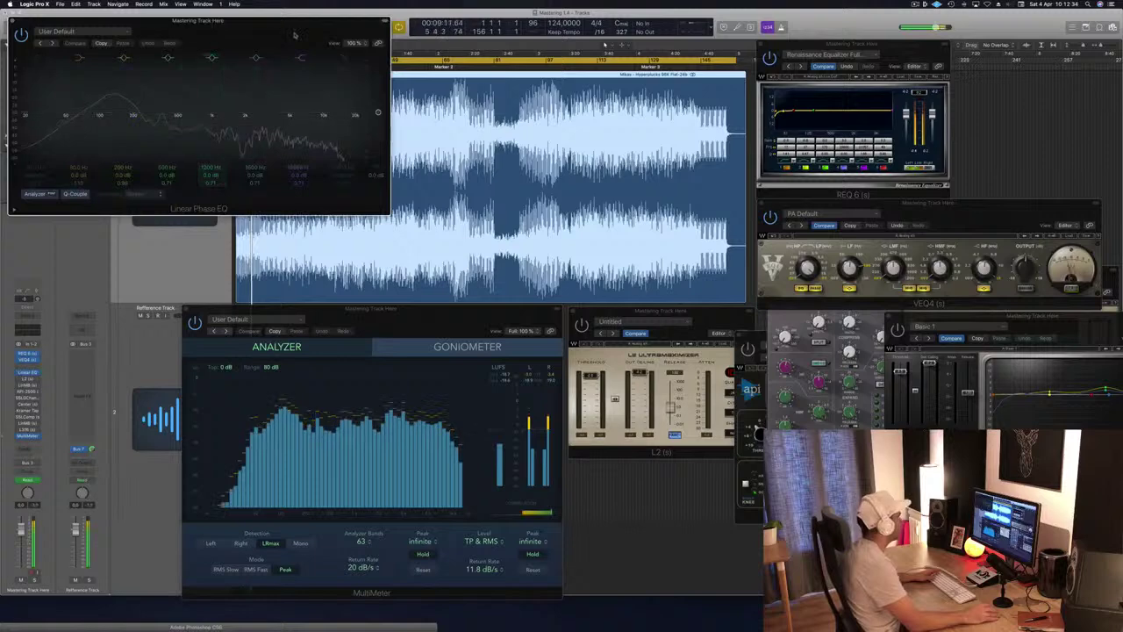
left_click_drag(294, 35, 597, 54)
key("space")
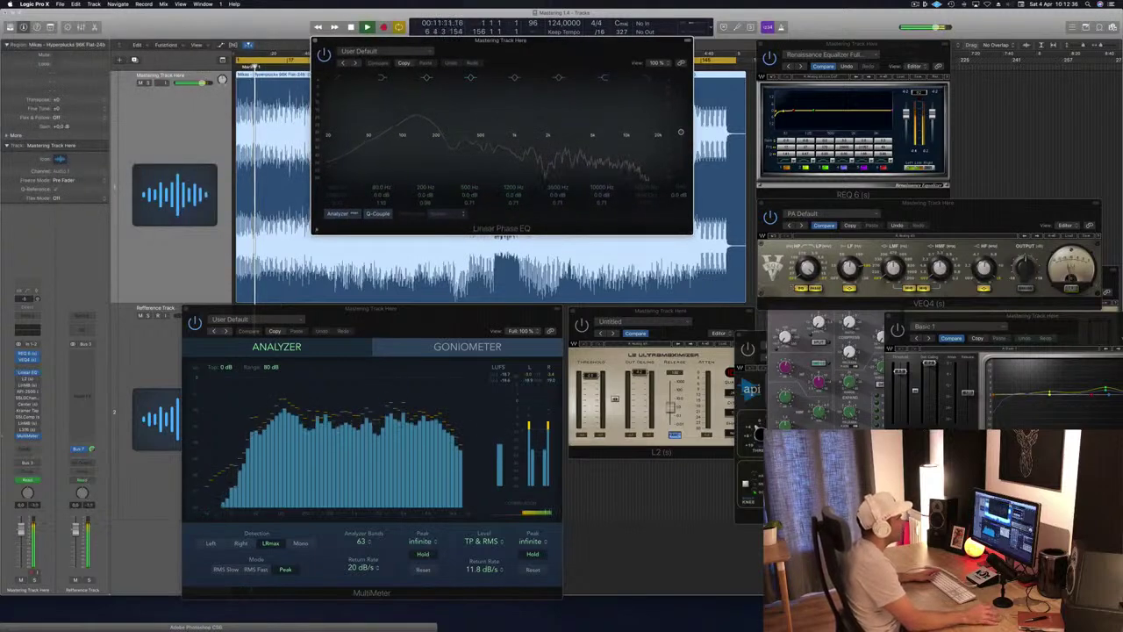
left_click_drag(693, 233, 912, 338)
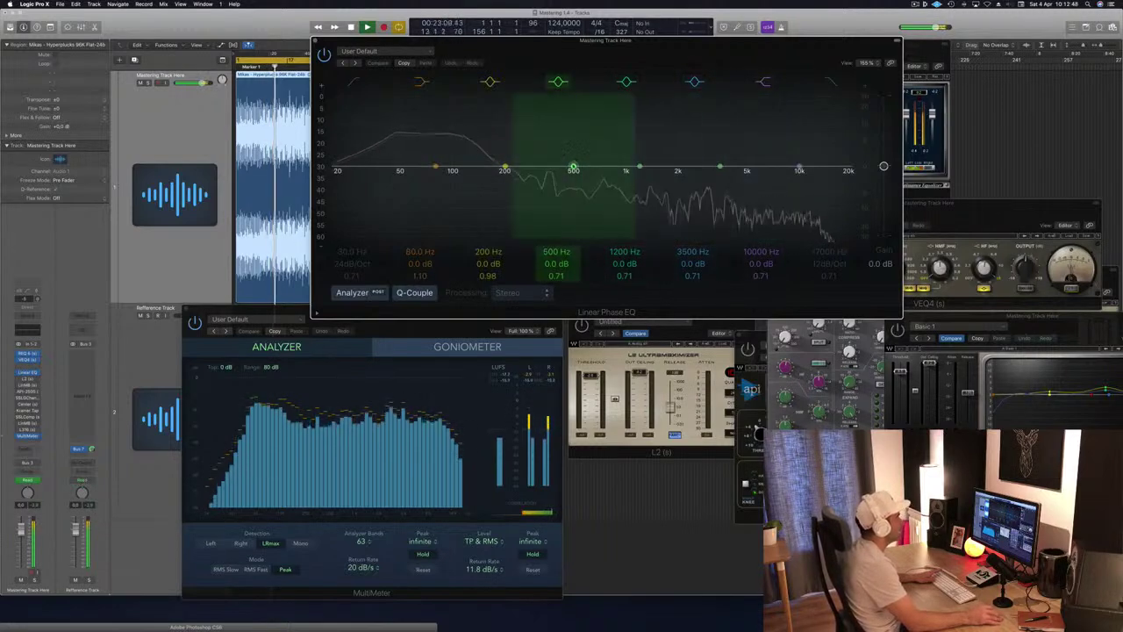
In the Linear Phase EQ, set the 500 Hz band to 470 Hz and boost the high shelf +2.9 dB at 8500 Hz.
mouse_move(573, 168)
left_mouse_down()
mouse_move(576, 147)
mouse_move(563, 151)
left_mouse_up()
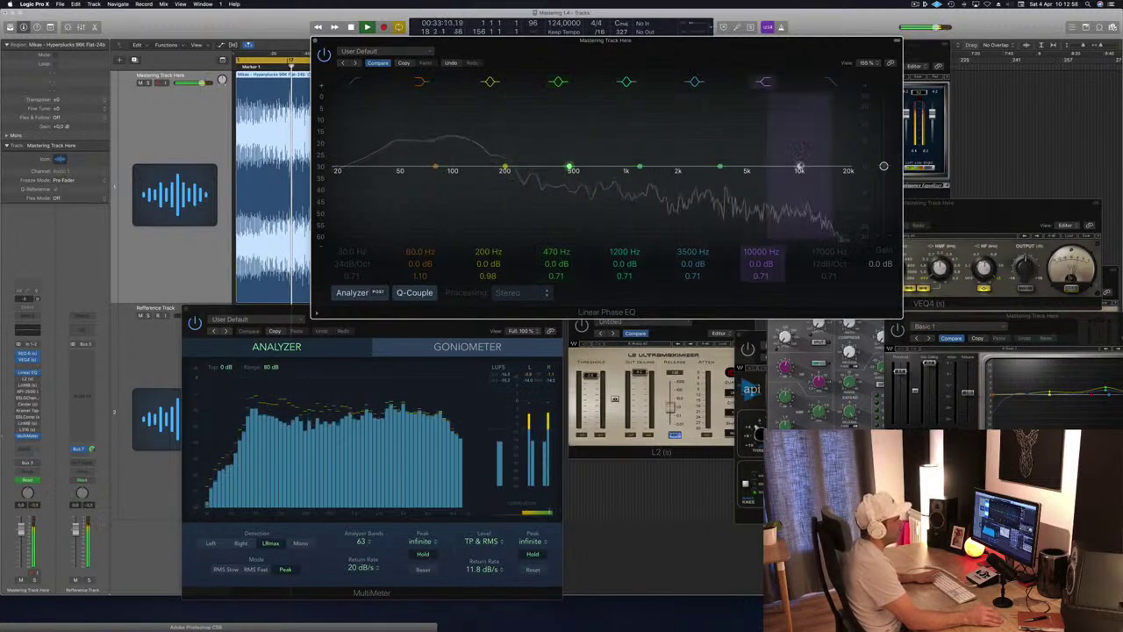
mouse_move(799, 166)
left_mouse_down()
mouse_move(799, 155)
mouse_move(783, 162)
left_mouse_up()
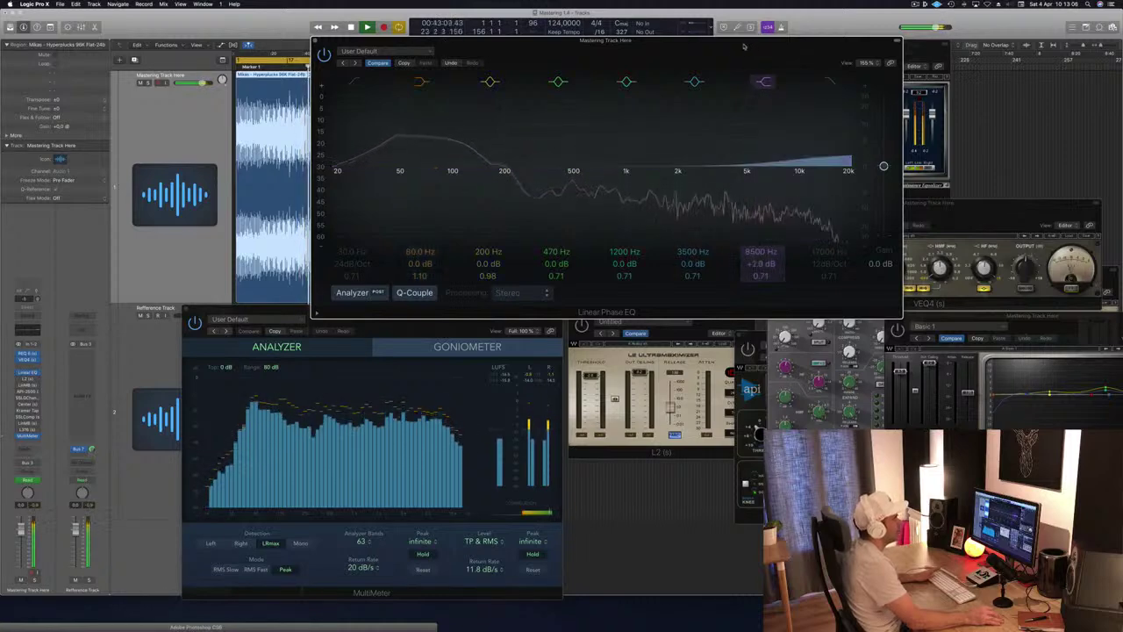
left_click_drag(535, 37, 604, 44)
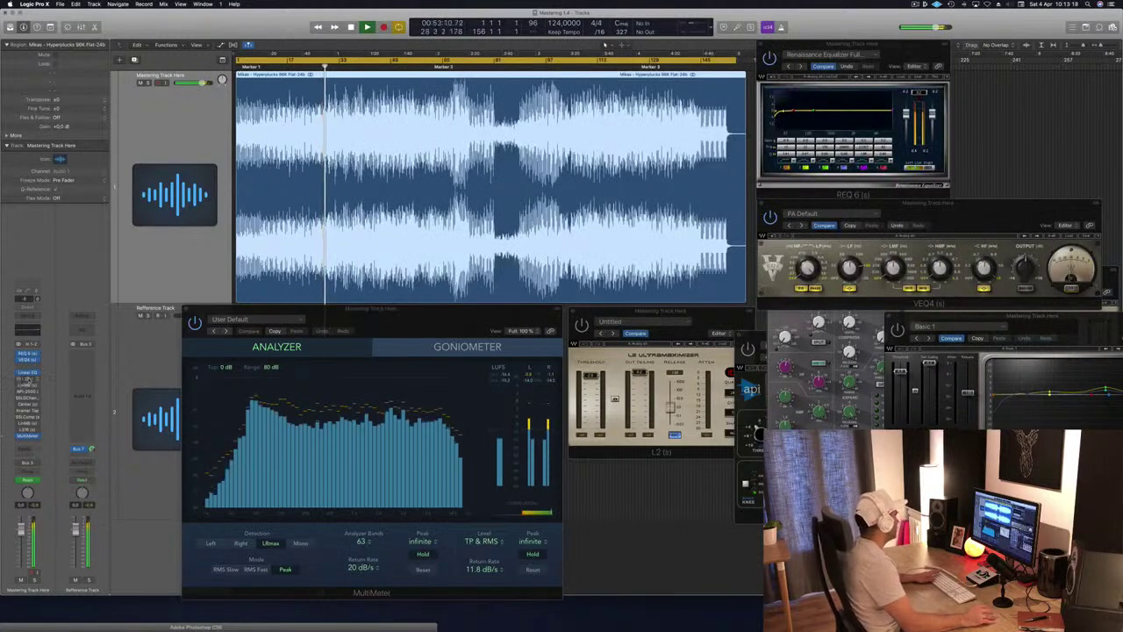
Open and enable the L2 Ultramaximizer, check its levels during playback, and place its window beside the MultiMeter.
left_click(28, 380)
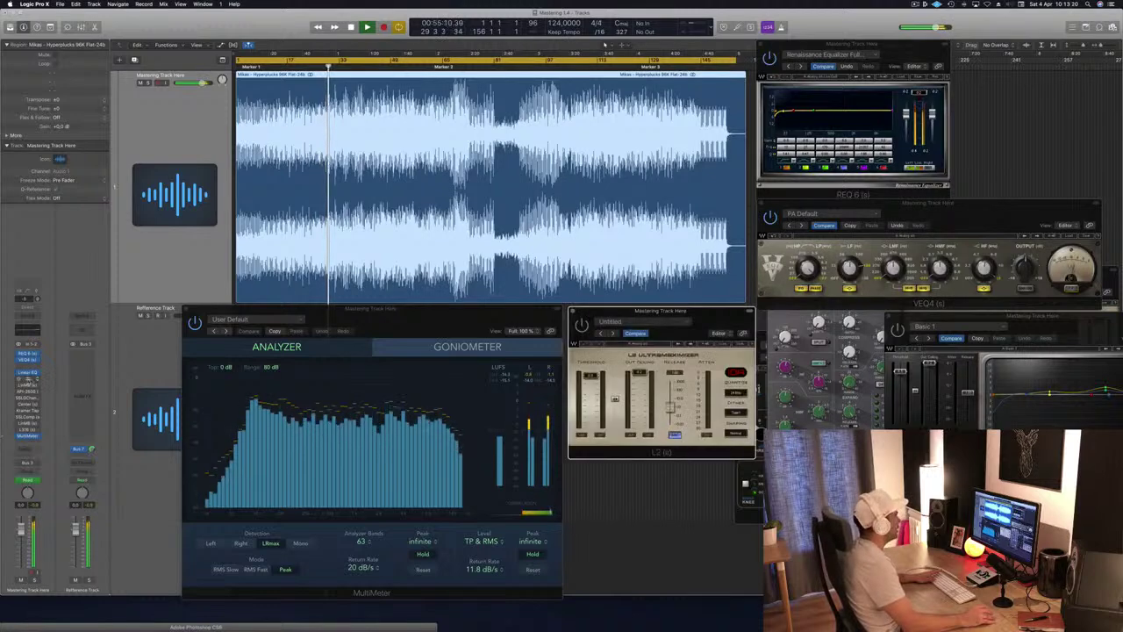
left_click_drag(709, 316, 935, 140)
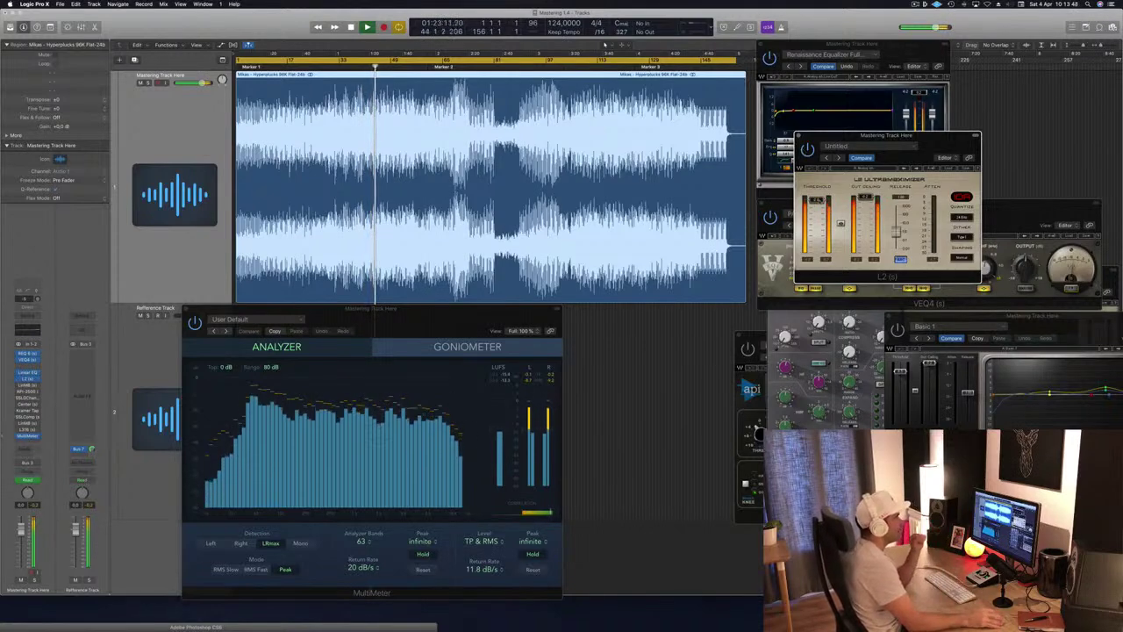
left_click_drag(897, 141, 681, 328)
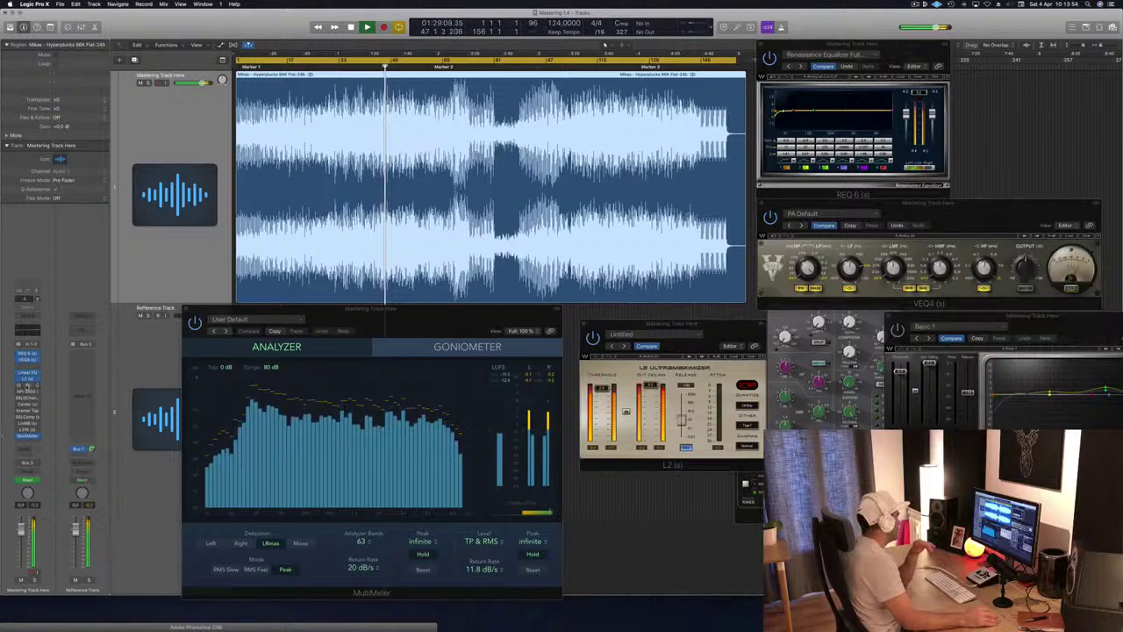
Open the LinMB multiband plug-in and position its window below VEQ4, next to the L2 Ultramaximizer.
left_click(27, 384)
left_click_drag(1066, 281, 902, 167)
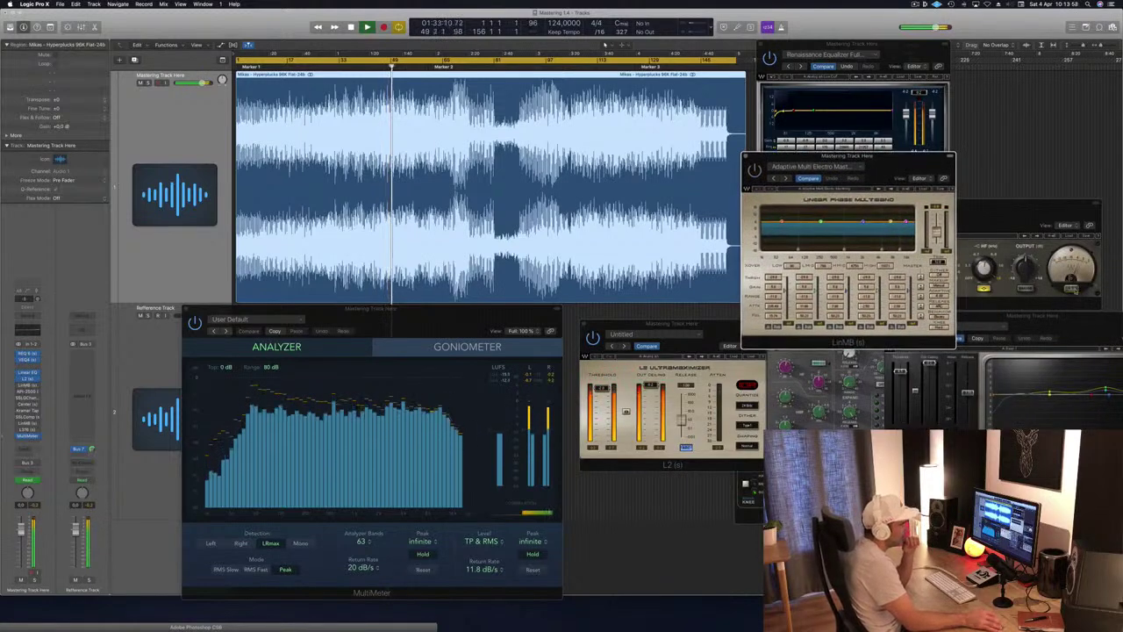
left_click(1074, 290)
left_click_drag(898, 170, 872, 289)
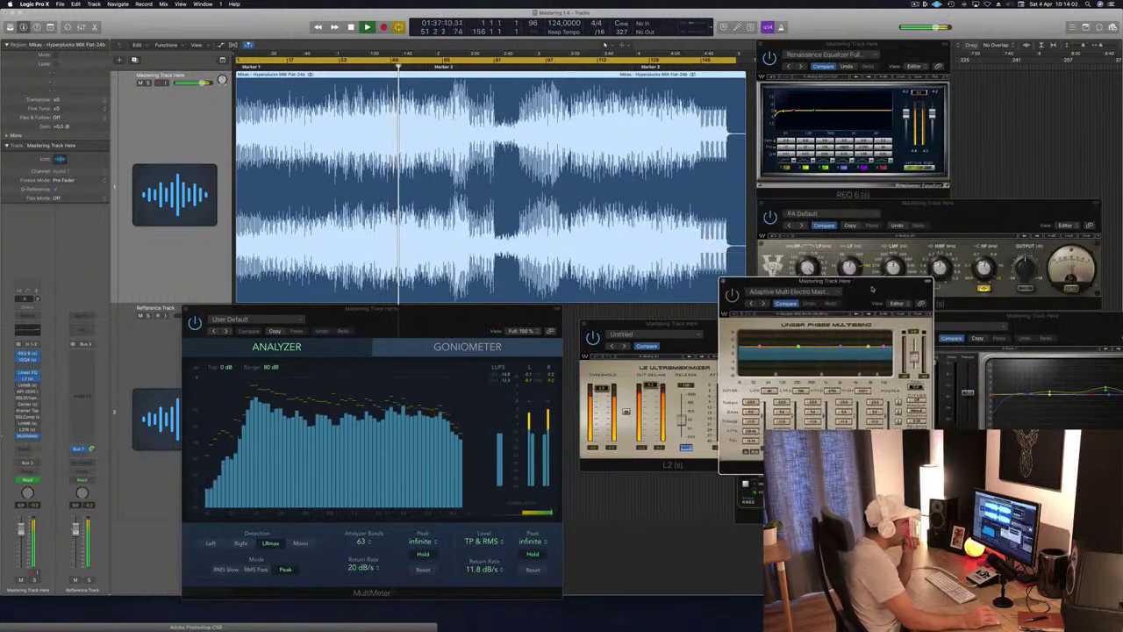
left_click_drag(872, 290, 840, 323)
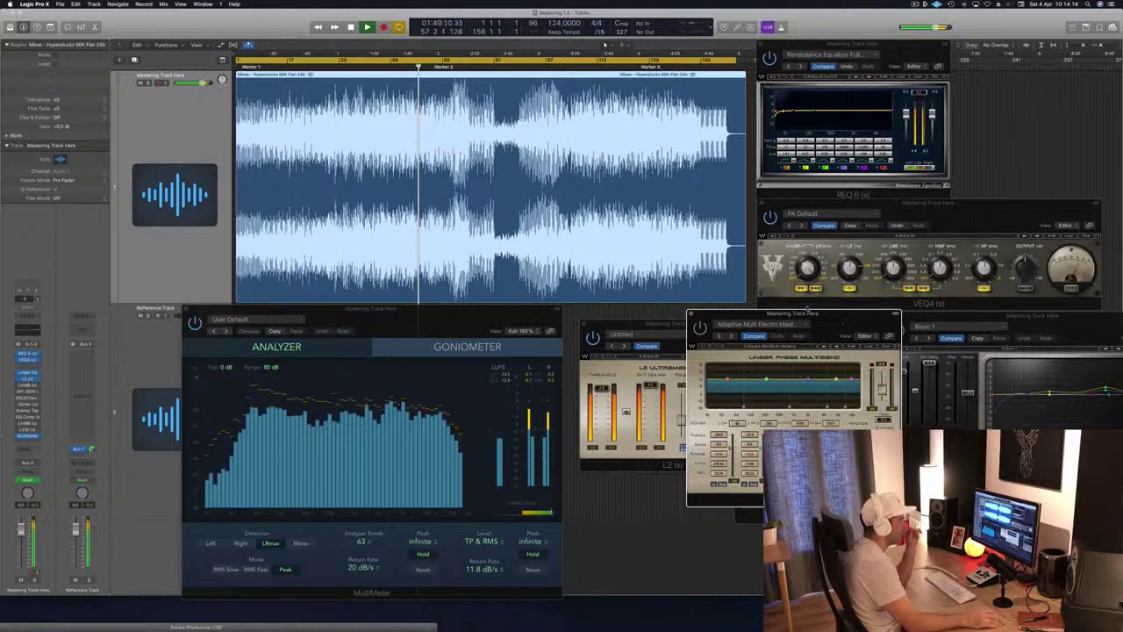
Trim the LinMB output level and position its window over VEQ4, clear of the L2 Ultramaximizer.
left_click_drag(746, 316, 758, 232)
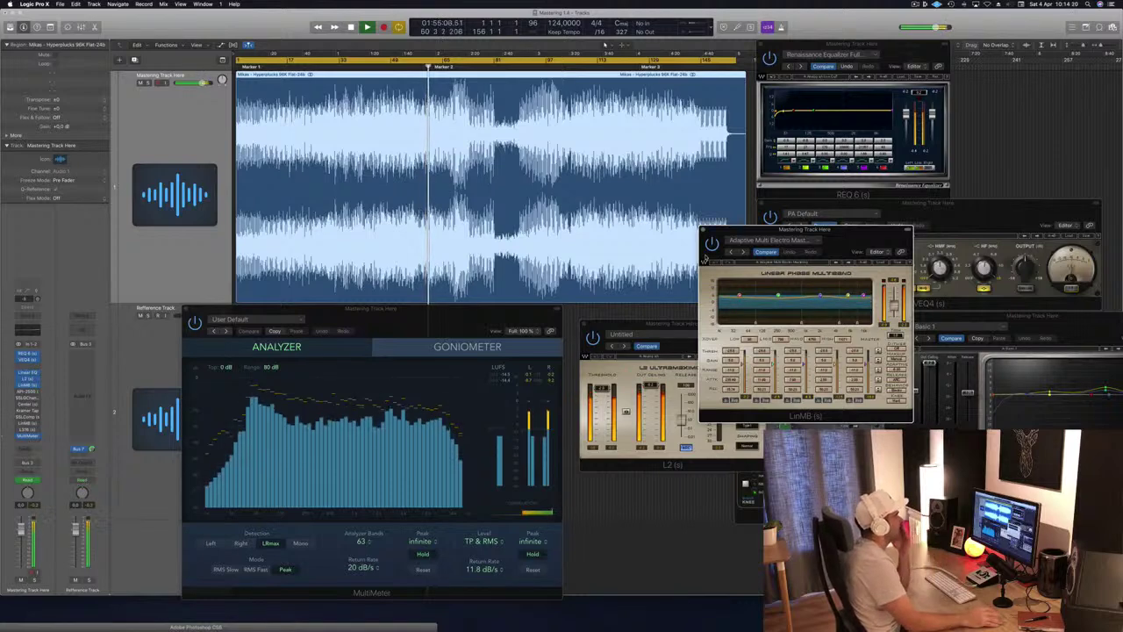
left_click_drag(857, 230, 897, 218)
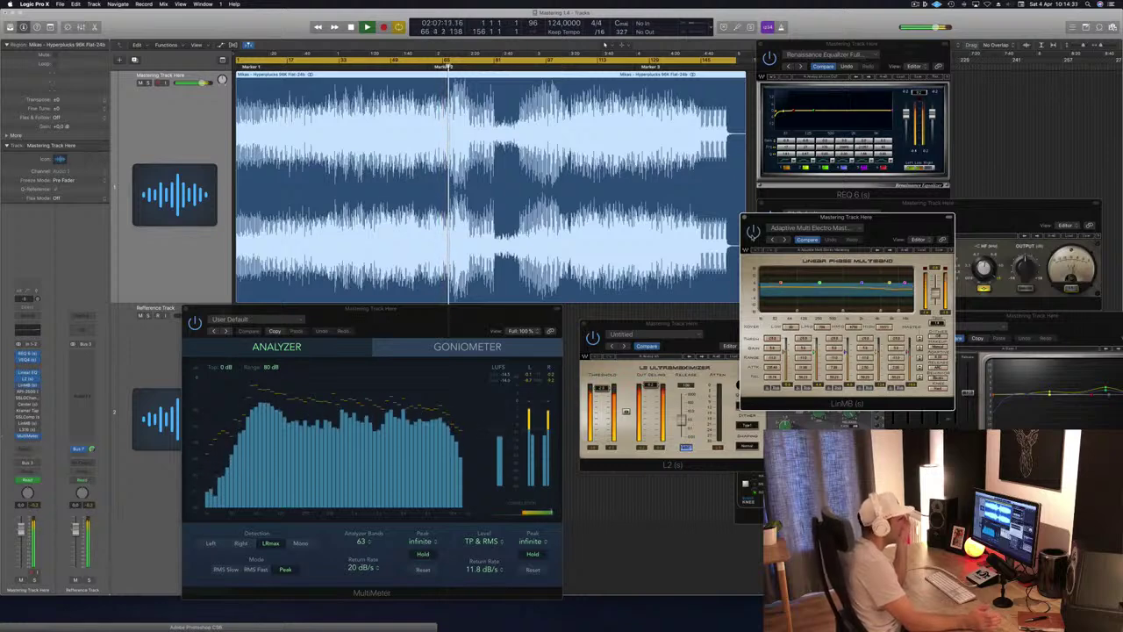
left_click_drag(910, 216, 893, 218)
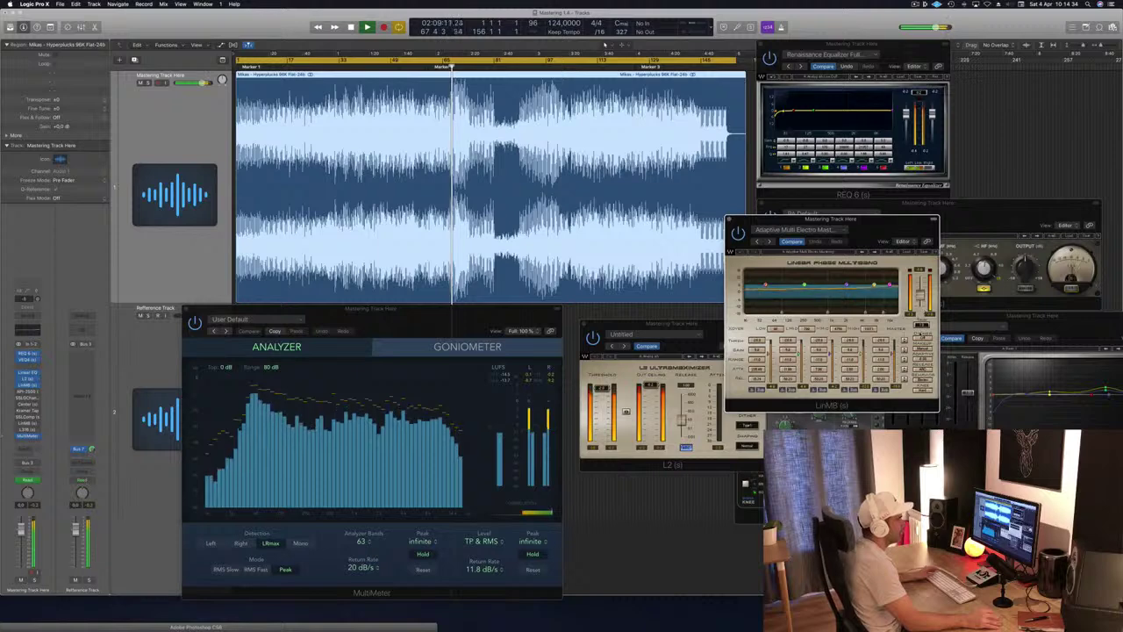
left_click(923, 326)
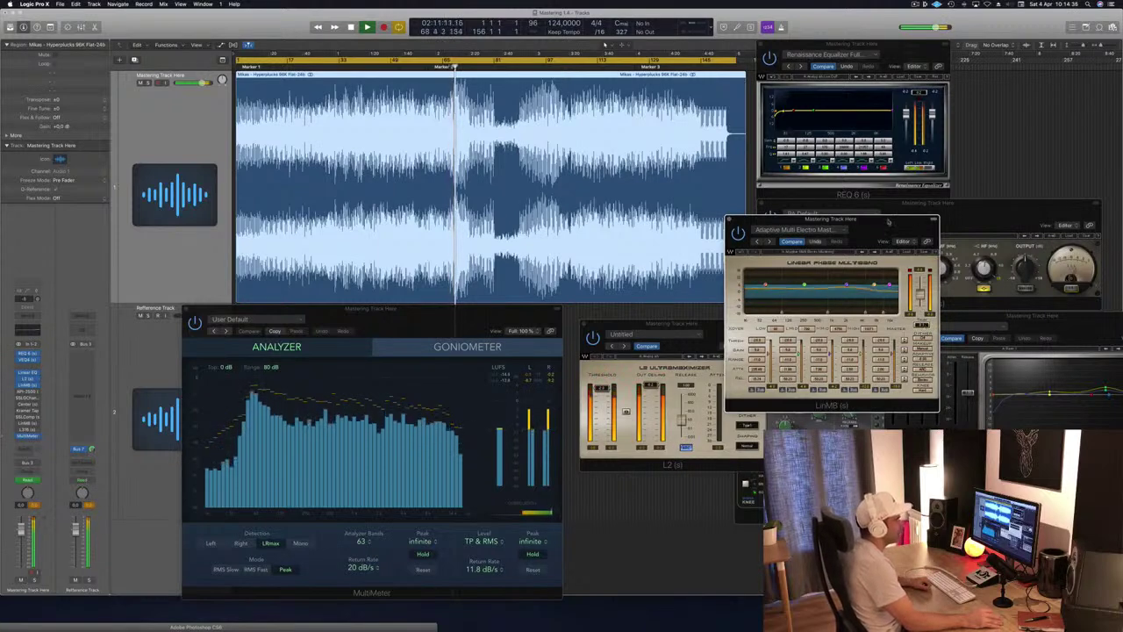
left_click_drag(893, 218, 911, 157)
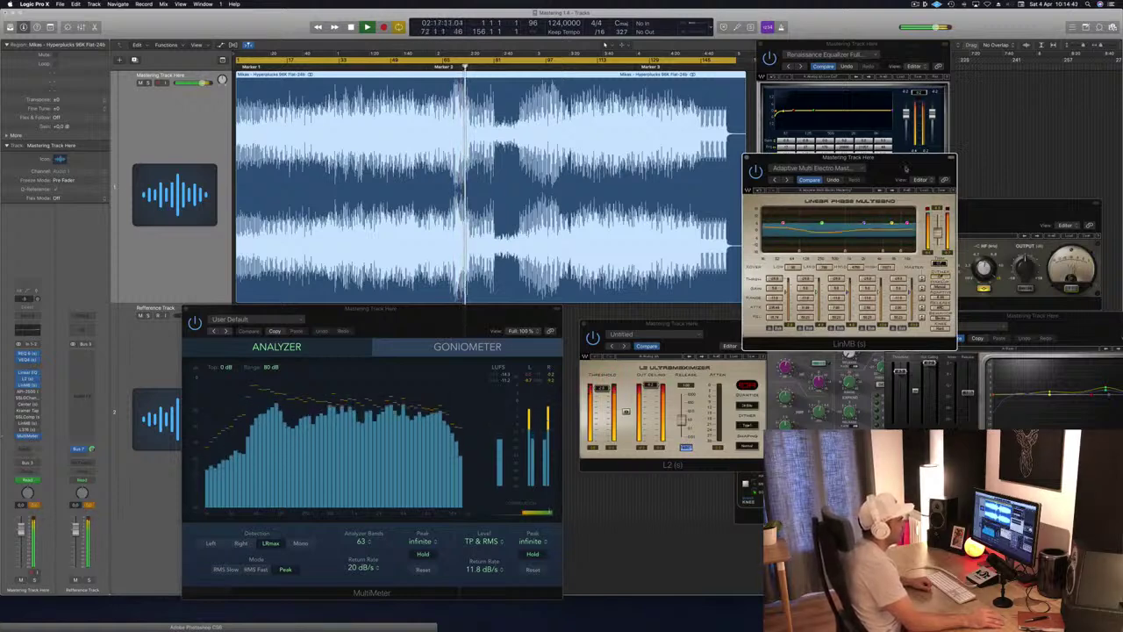
left_click_drag(904, 158, 914, 156)
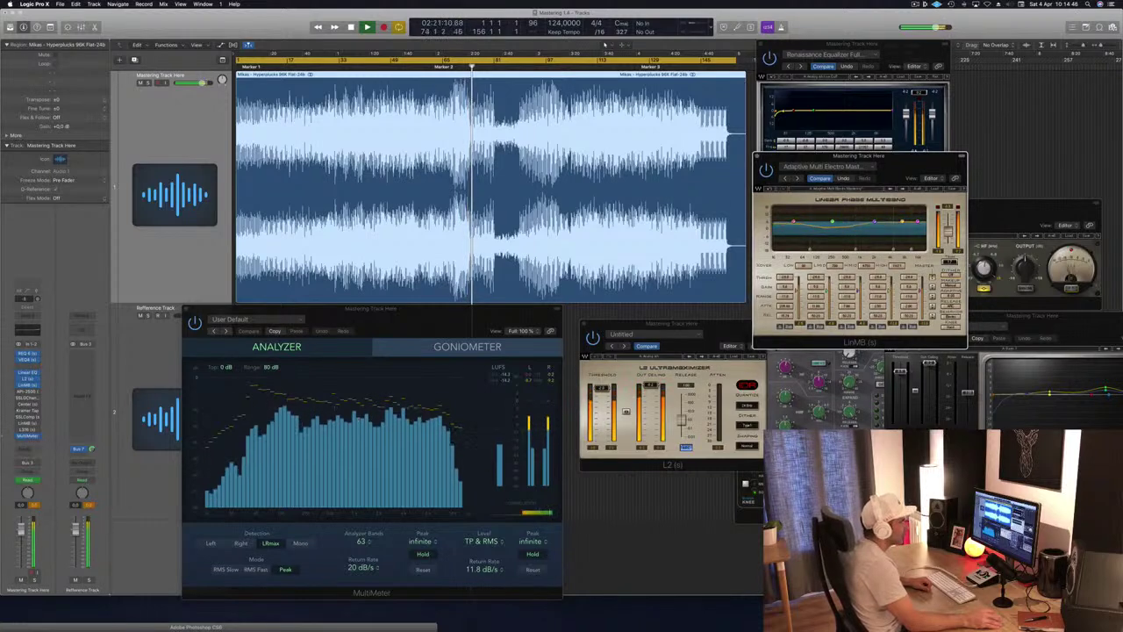
left_click(999, 205)
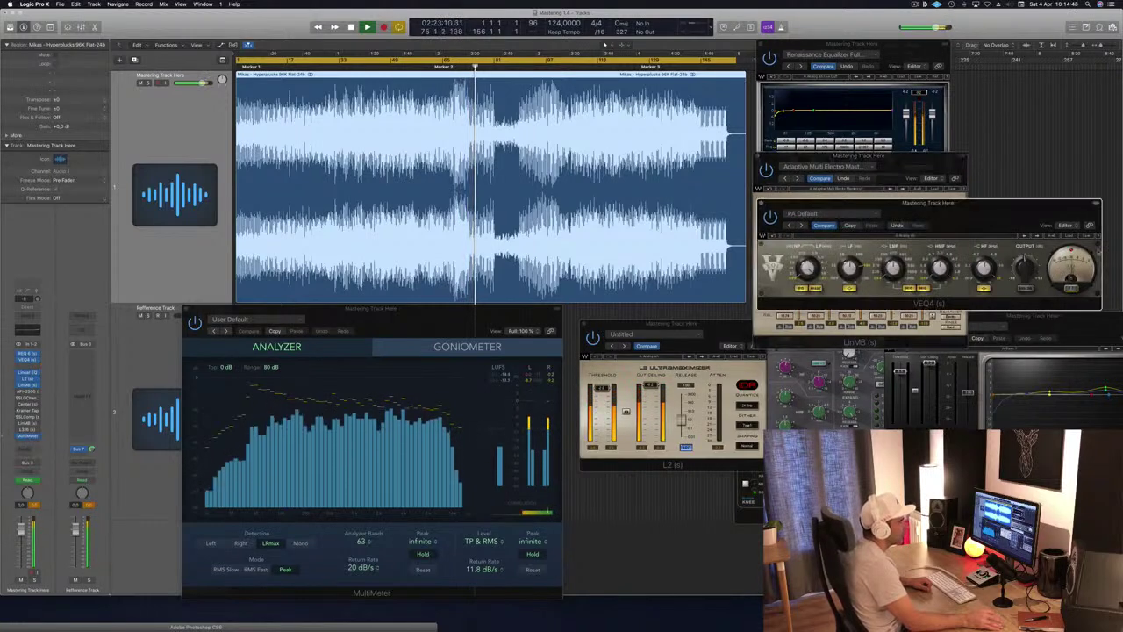
left_click_drag(883, 174, 931, 234)
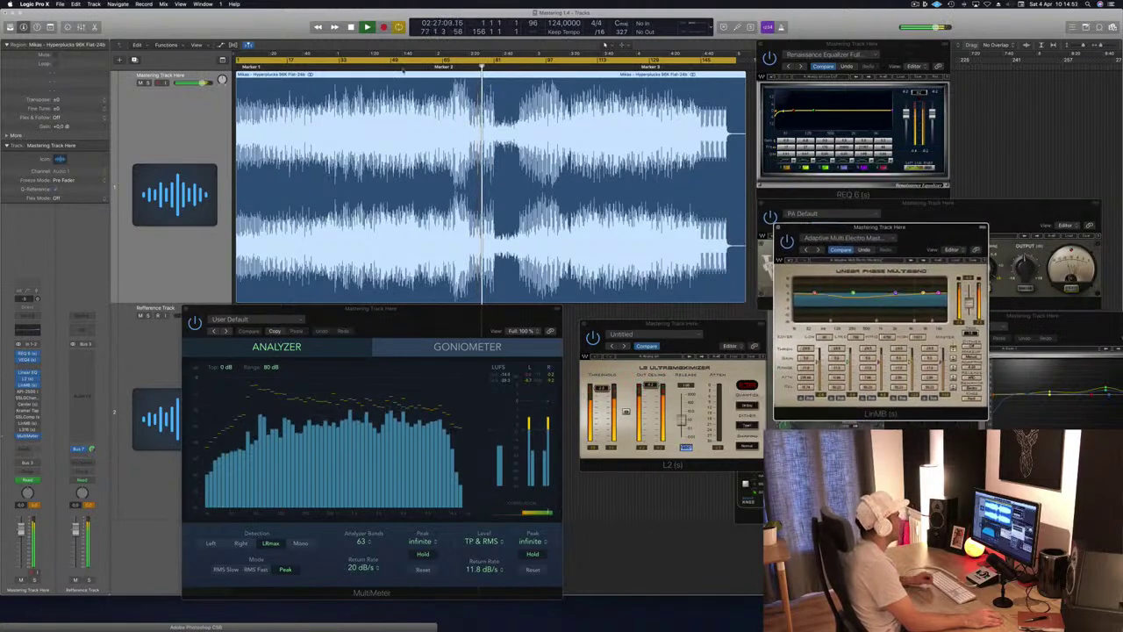
Move the start of the cycle range to bar 47 and restart playback from there.
key("space")
key("space")
left_click(340, 67)
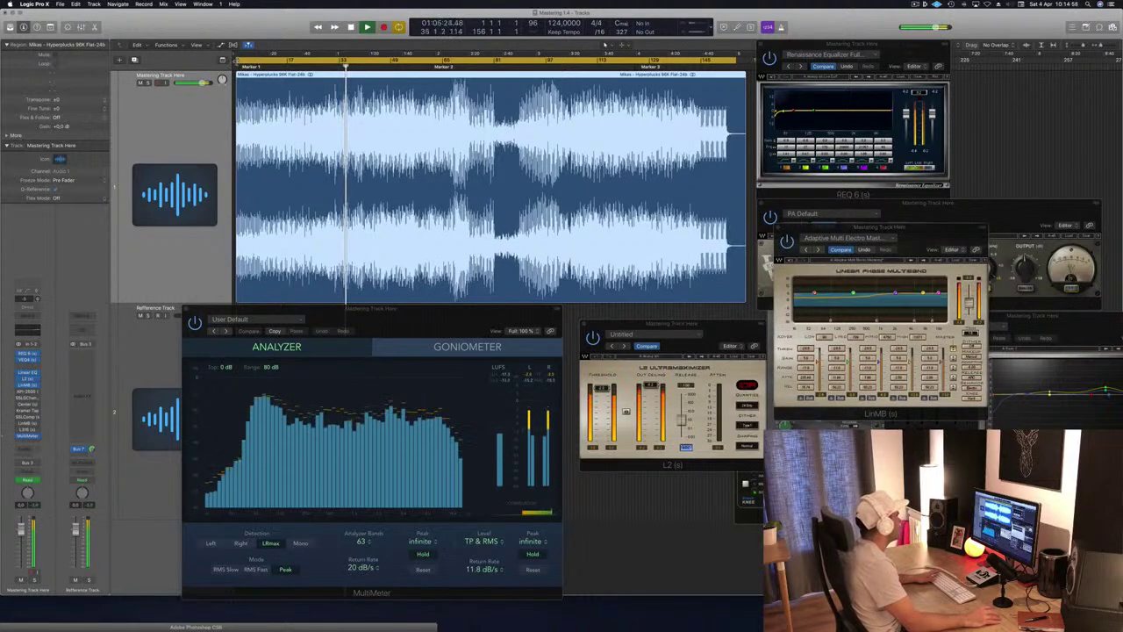
left_click_drag(376, 61, 385, 62)
key("space")
key("space")
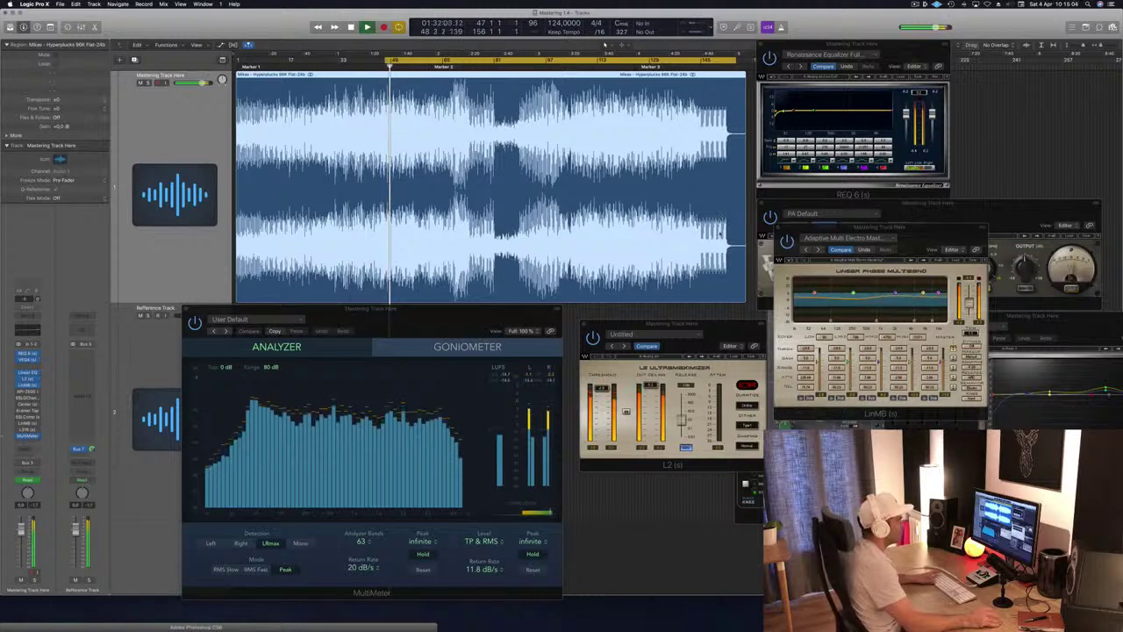
Open and enable the API-2500 compressor and position its window between the MultiMeter and the L2 Ultramaximizer.
left_click(953, 349)
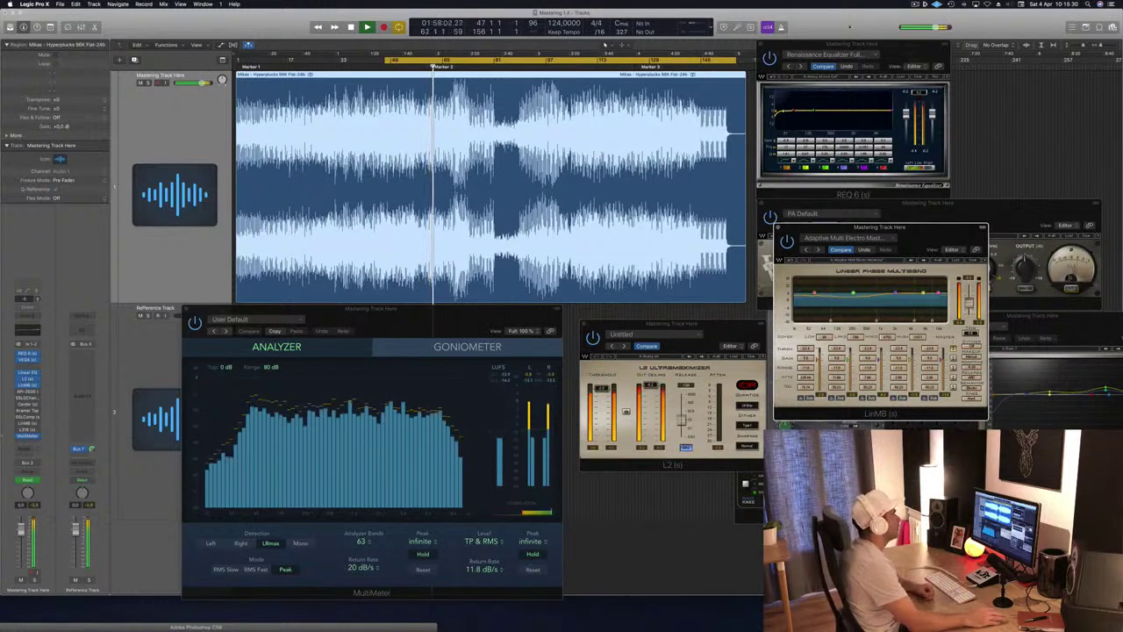
left_click(445, 326)
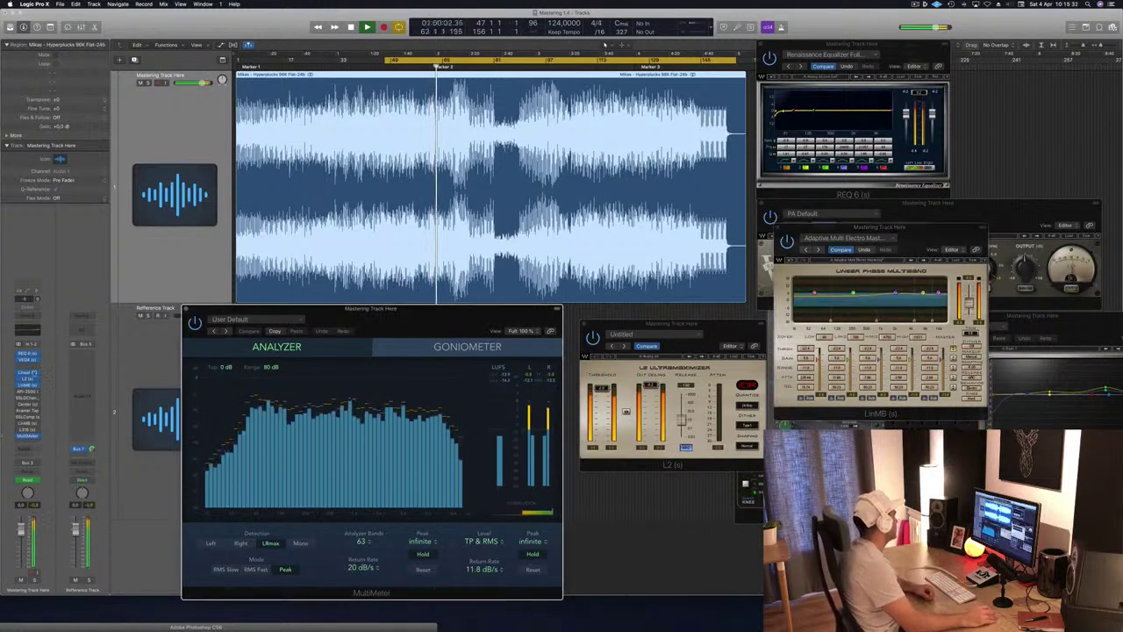
left_click(28, 392)
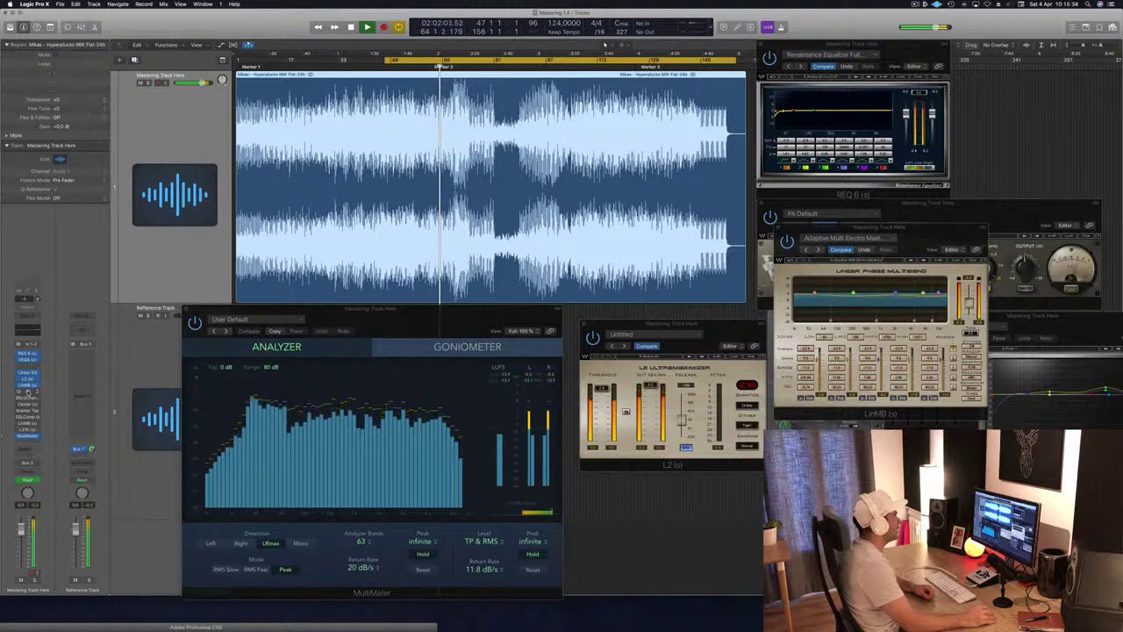
left_click(28, 398)
left_click_drag(789, 335, 503, 353)
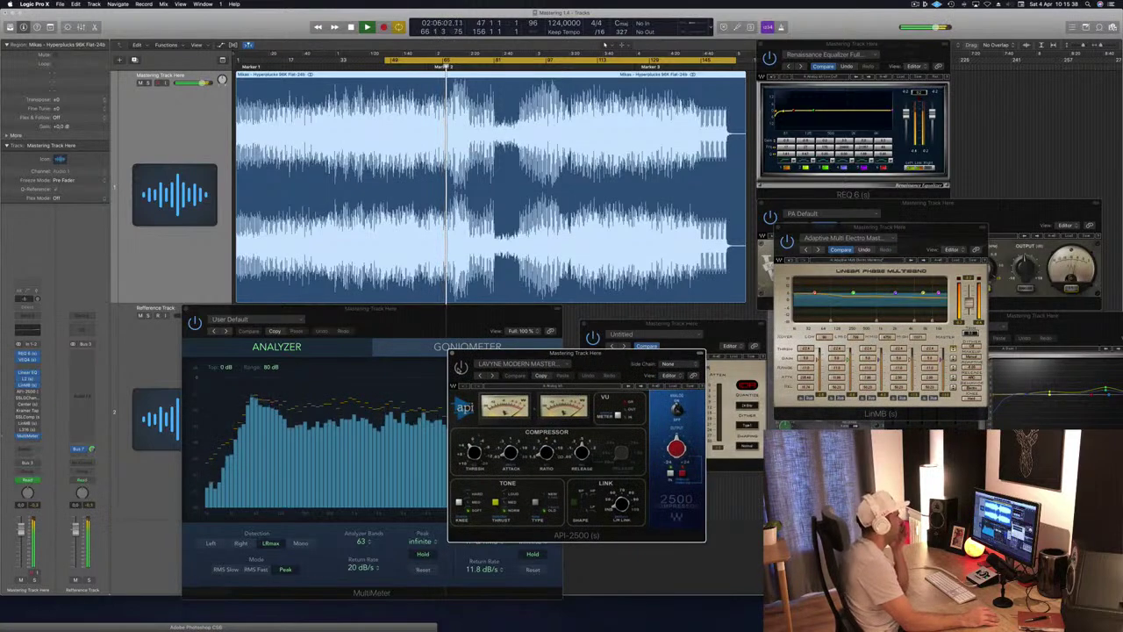
left_click_drag(613, 357, 615, 334)
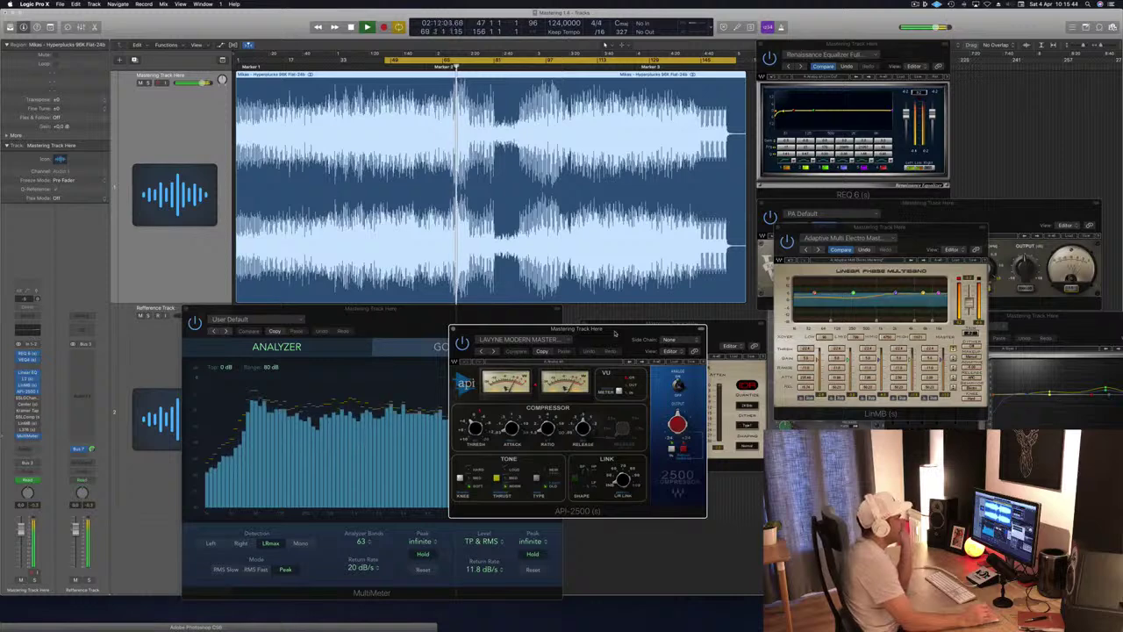
left_click_drag(615, 333, 612, 310)
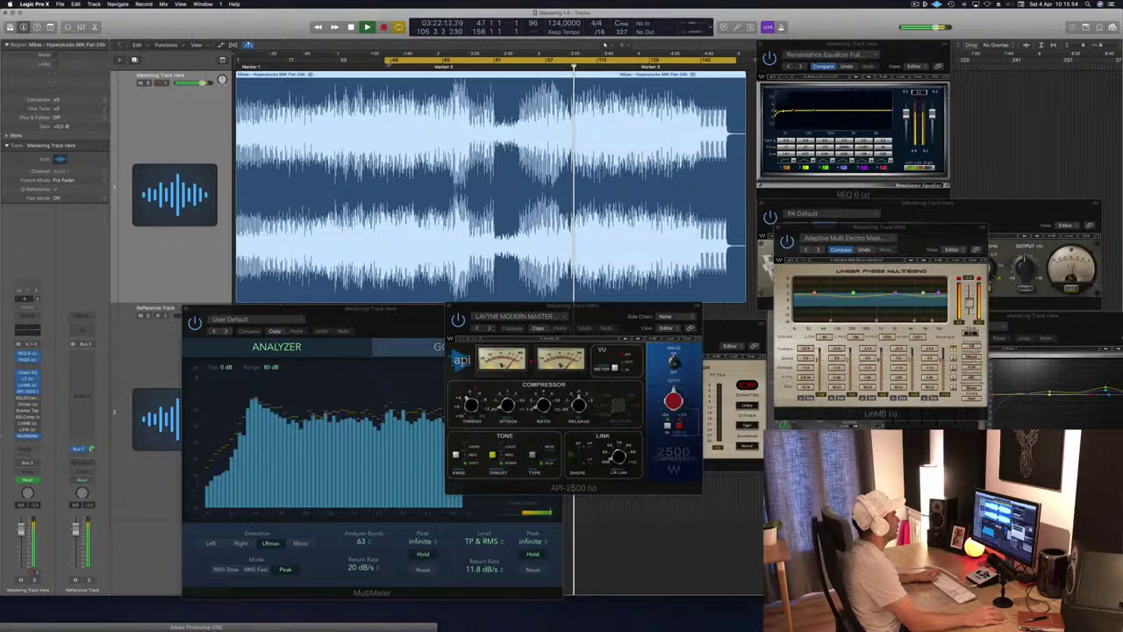
Move the start of the cycle range to bar 105 and raise the API-2500 window partly over the track area.
left_click_drag(386, 60, 571, 64)
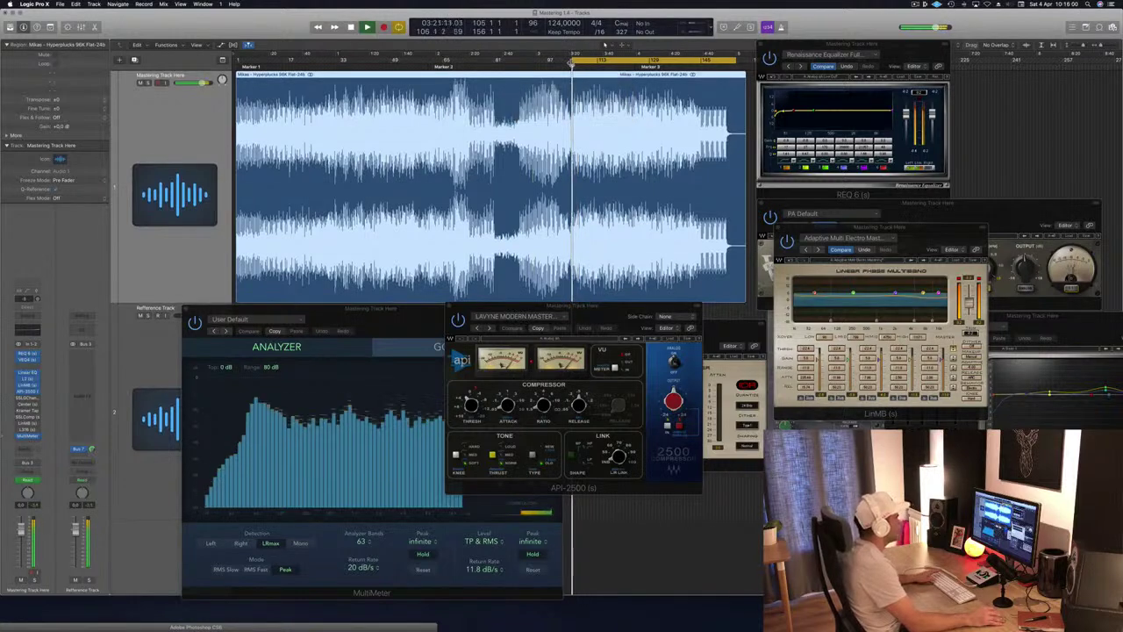
left_click_drag(611, 314, 640, 260)
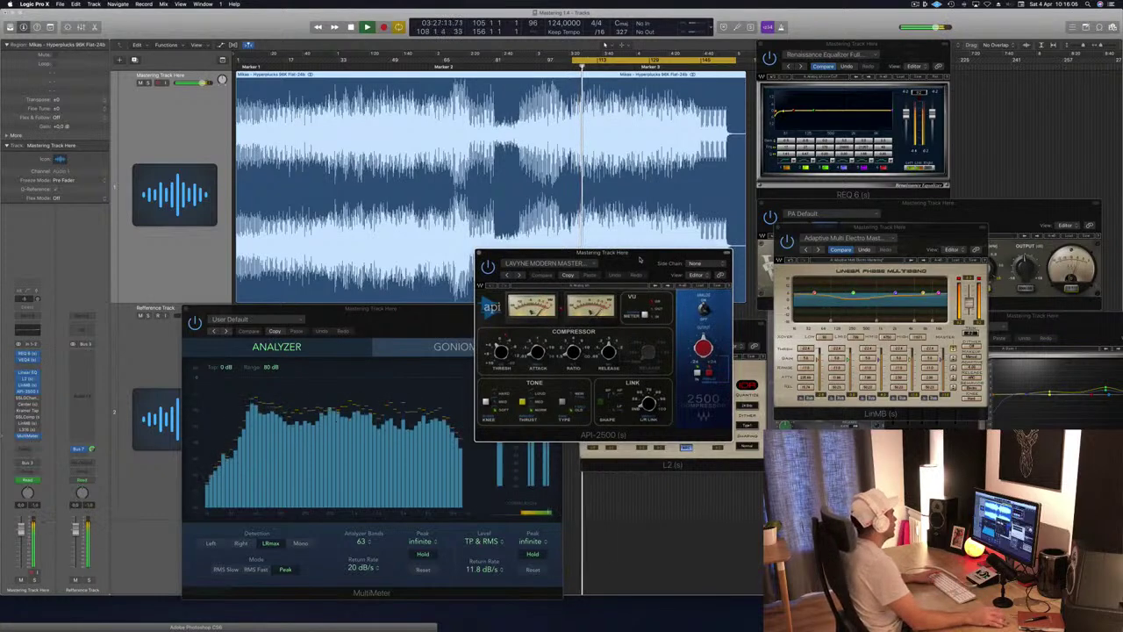
left_click(28, 398)
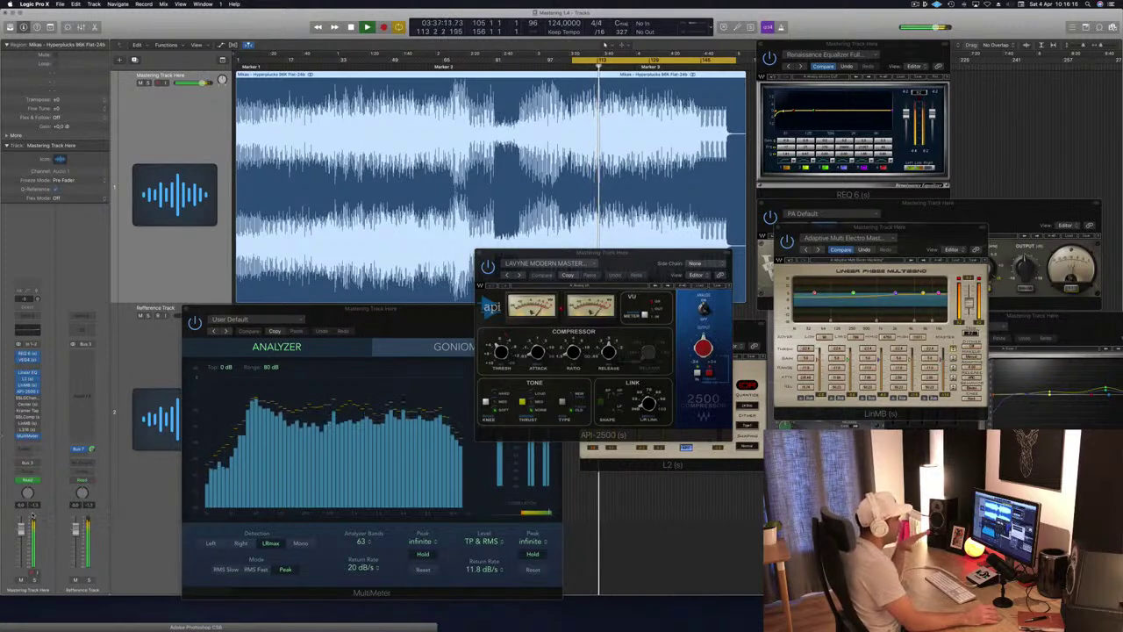
Move the LinMB window aside, adjust the API-2500 threshold, and close the API-2500 window to uncover the MultiMeter.
left_click_drag(985, 230, 1083, 216)
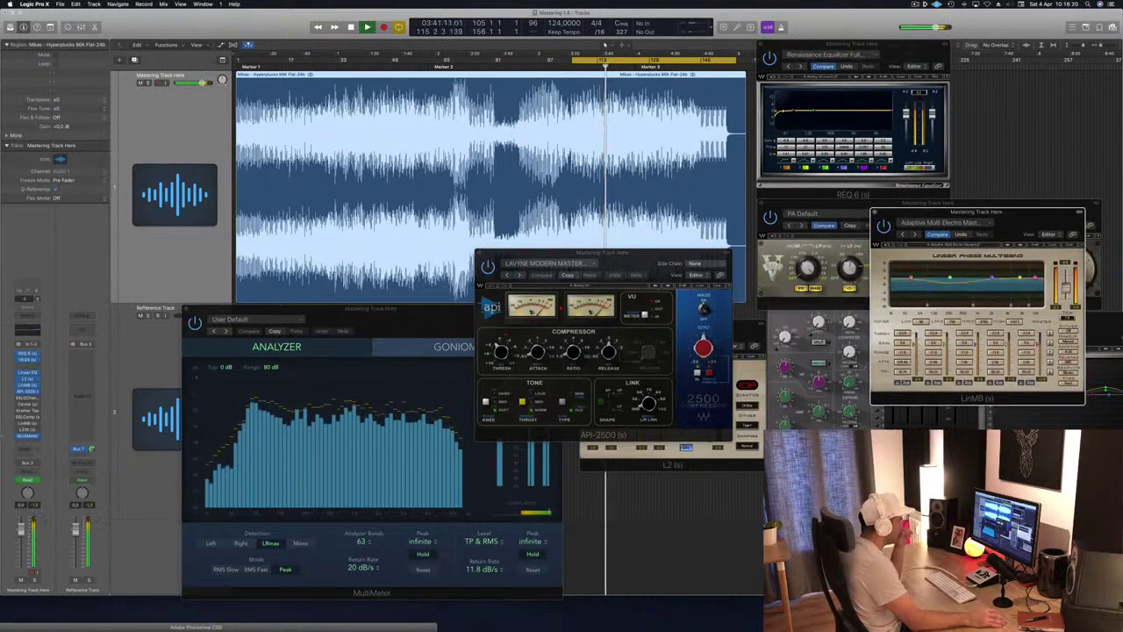
left_click_drag(606, 253, 634, 250)
left_click(530, 349)
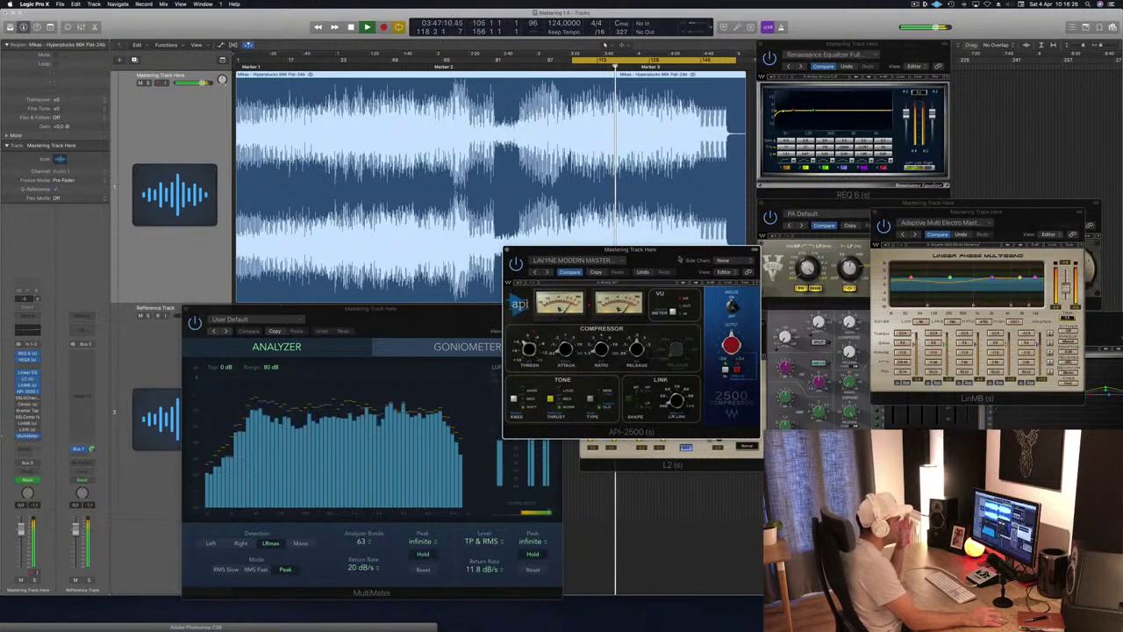
left_click_drag(659, 256, 696, 260)
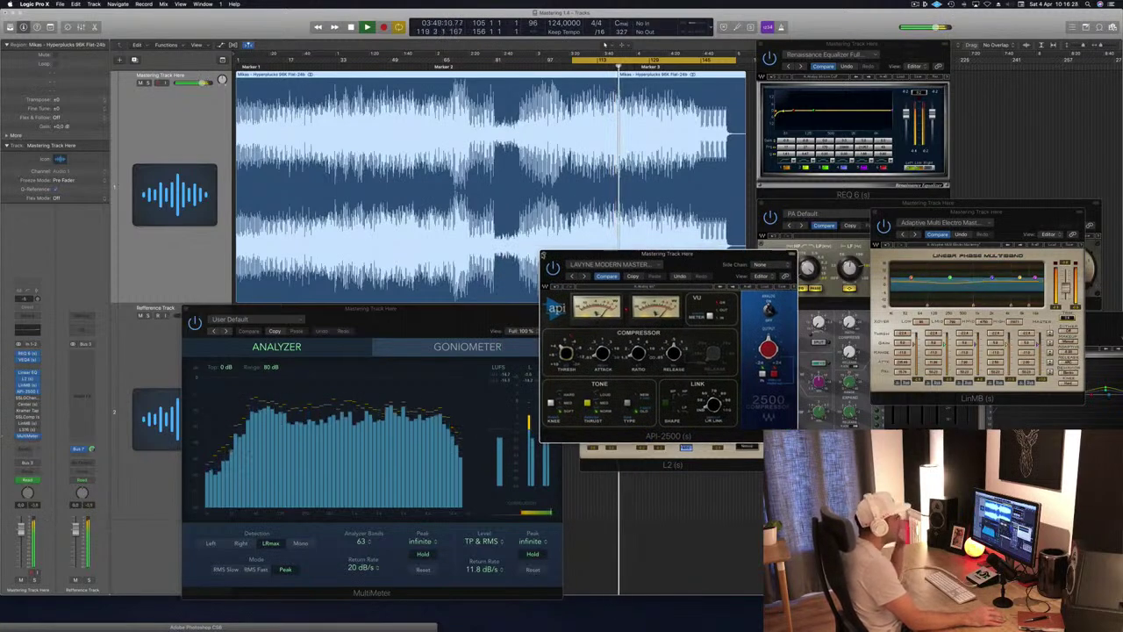
left_click(543, 255)
left_click(498, 395)
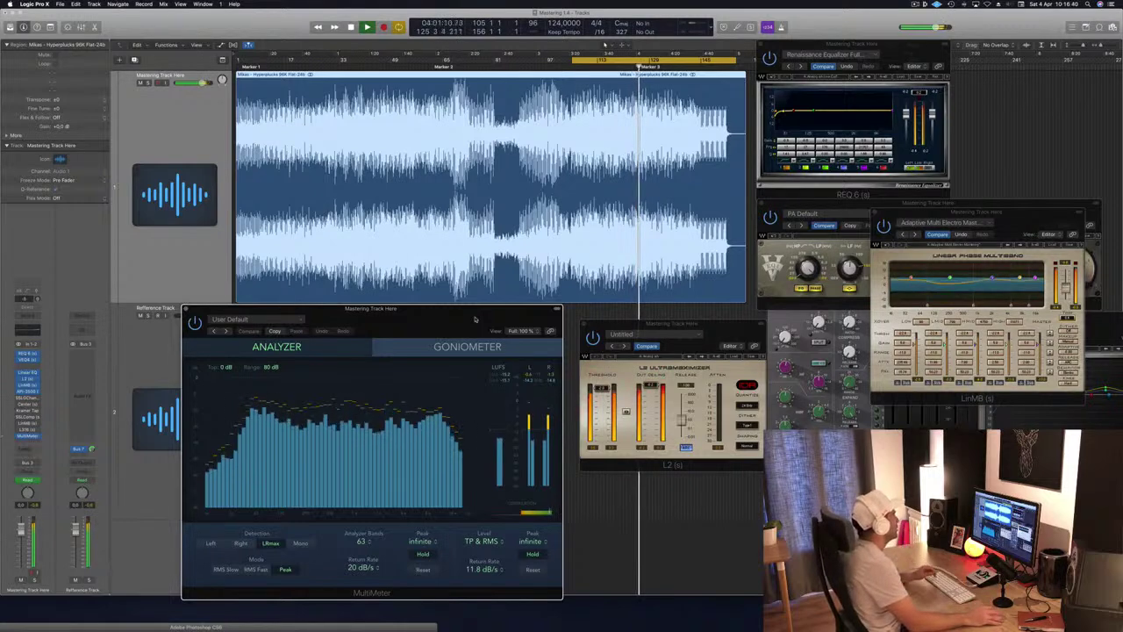
left_click_drag(474, 319, 477, 319)
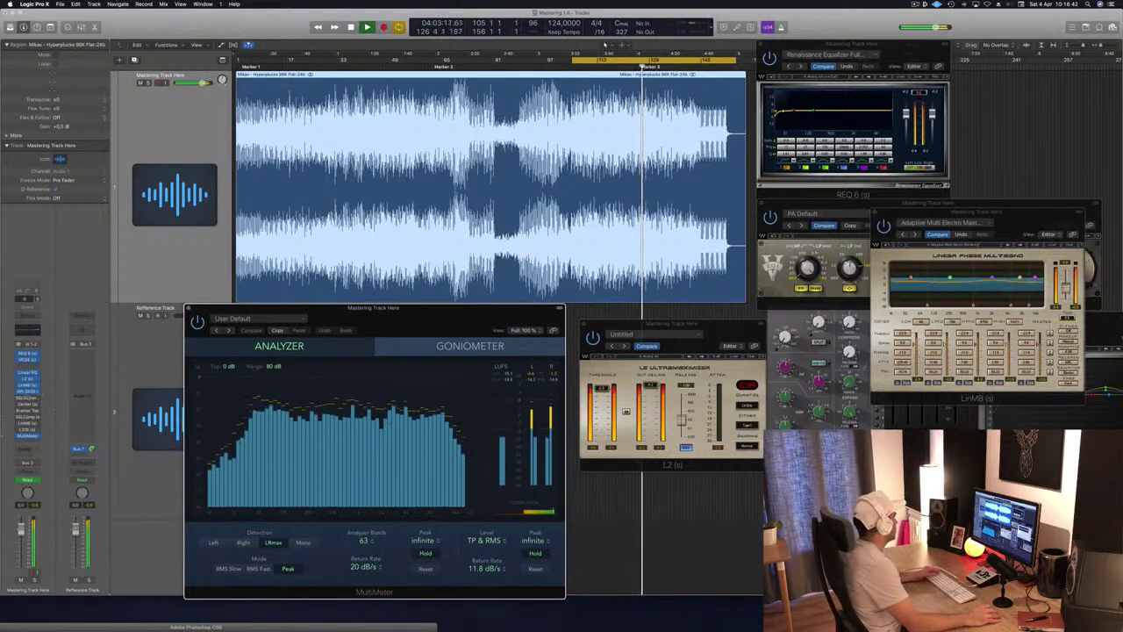
Open the SSLGChannel plug-in beside the L2 Ultramaximizer and restart playback from the cycle start.
left_click(27, 400)
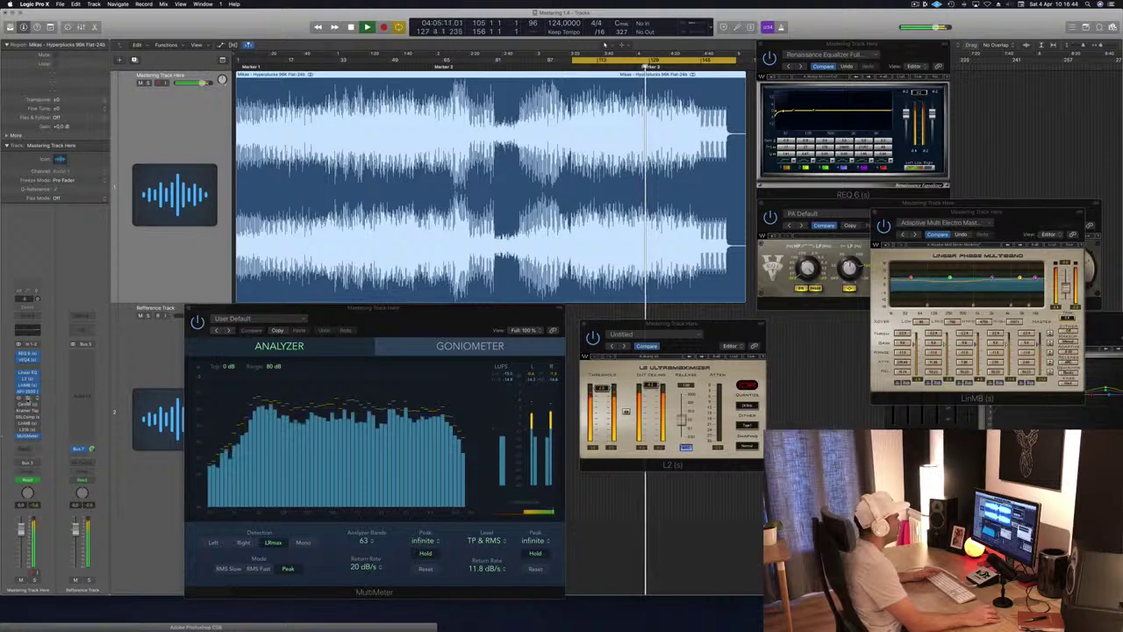
left_click(27, 400)
left_click_drag(847, 262, 767, 273)
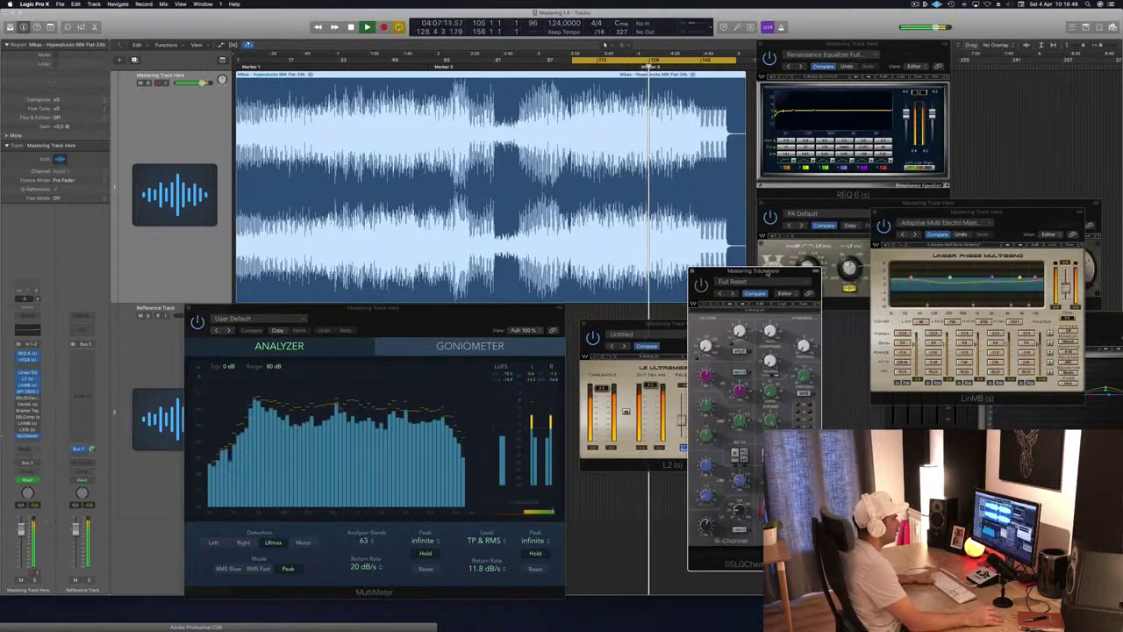
key("space")
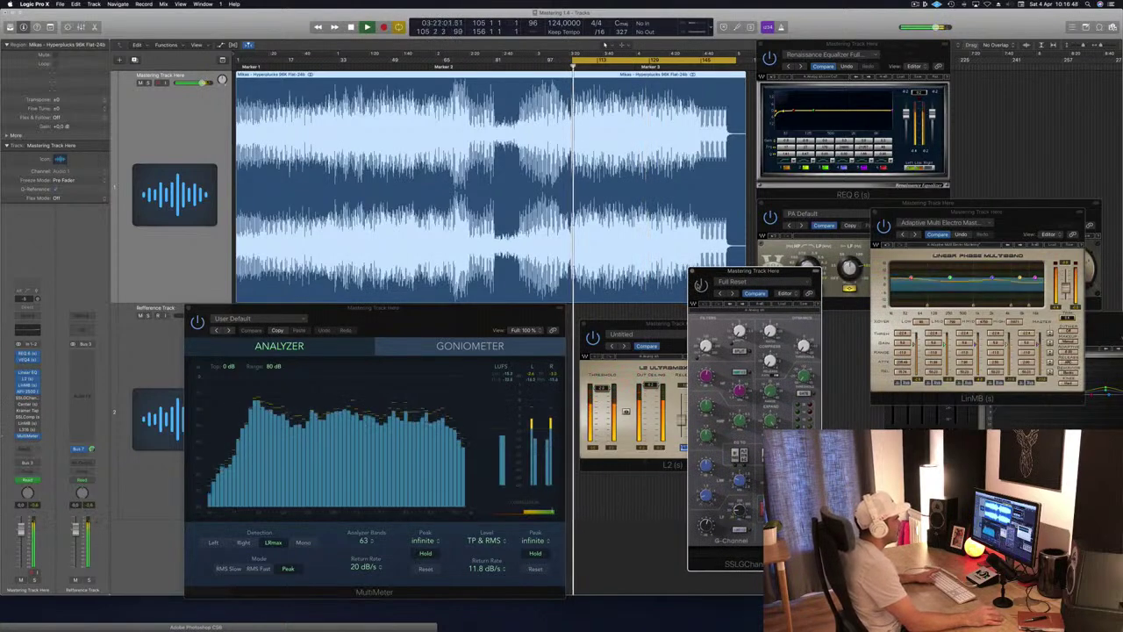
Audition the track in short passages with SSLGChannel enabled, and move the LinMB window below VEQ4.
key("space")
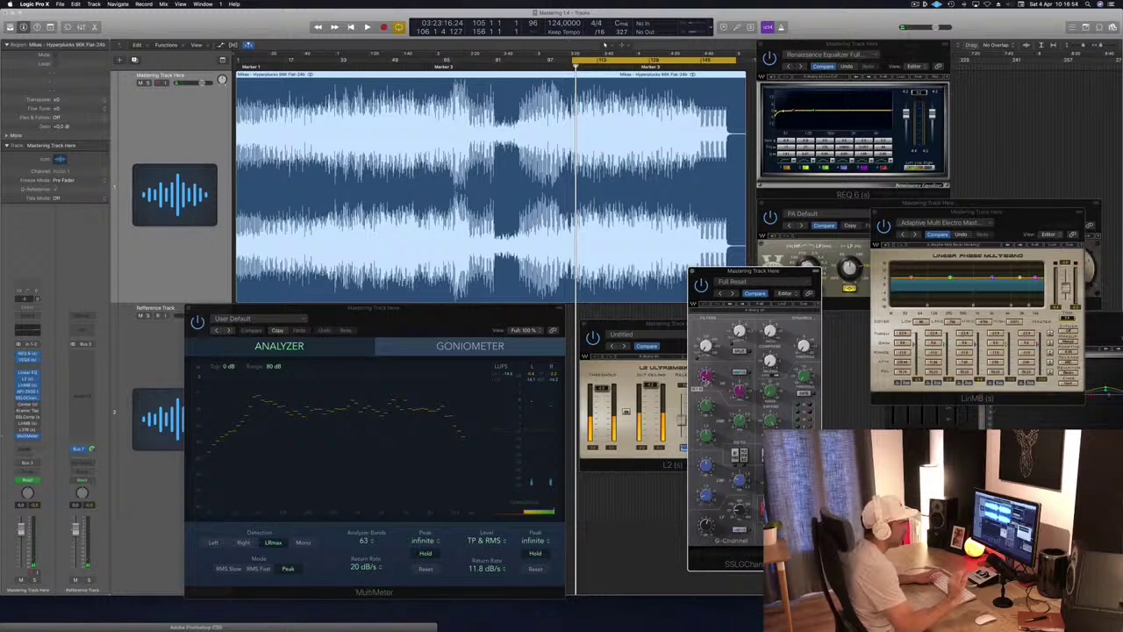
key("space")
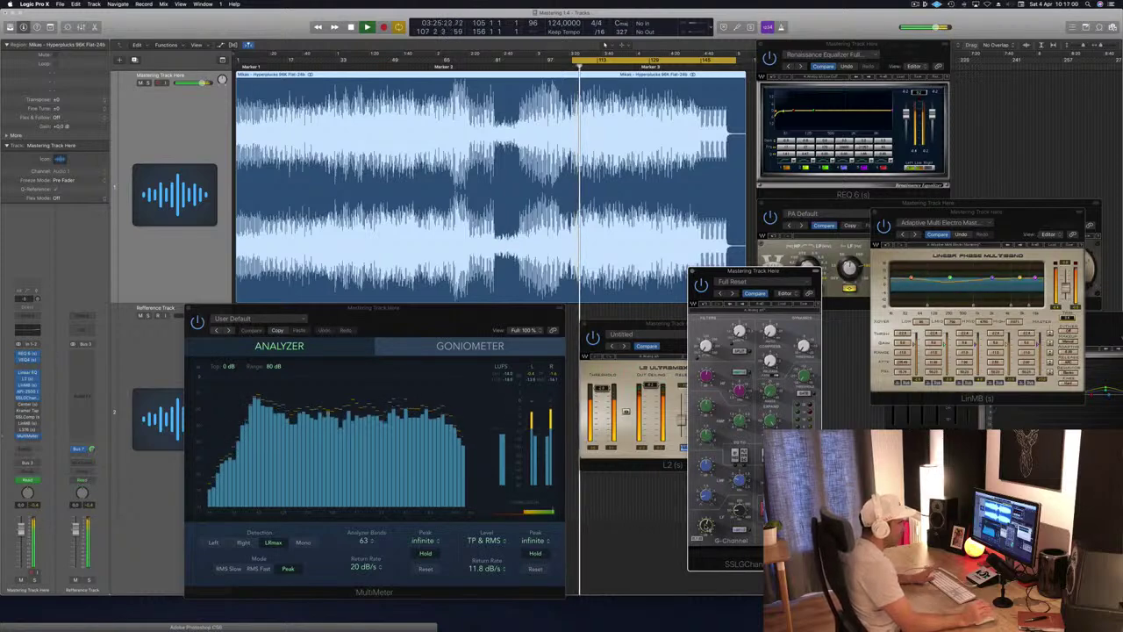
key("space")
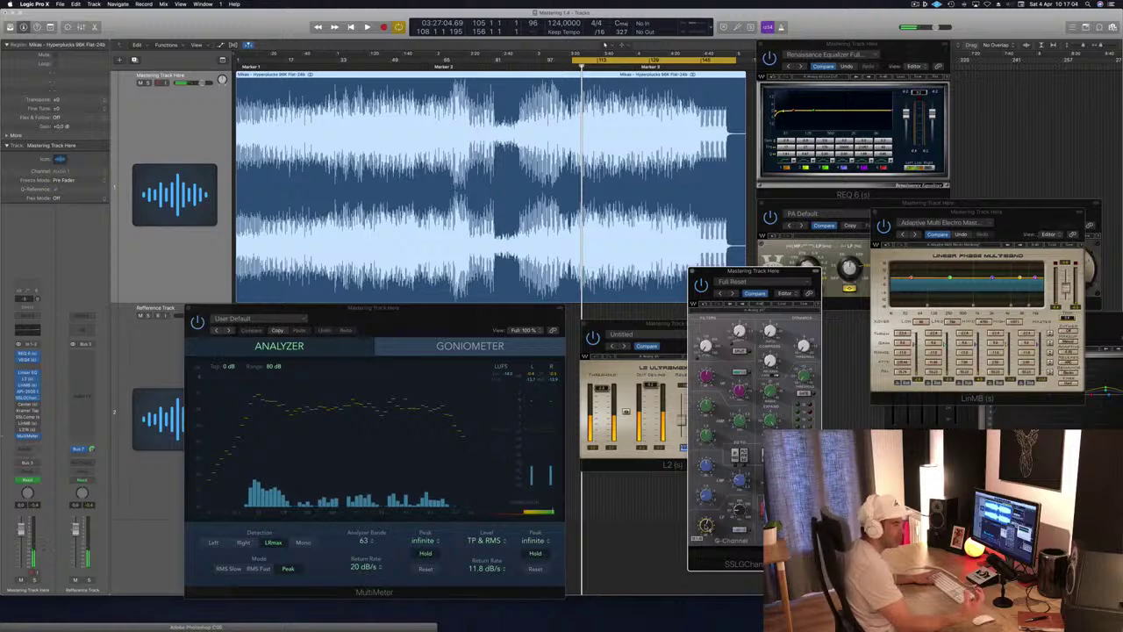
key("space")
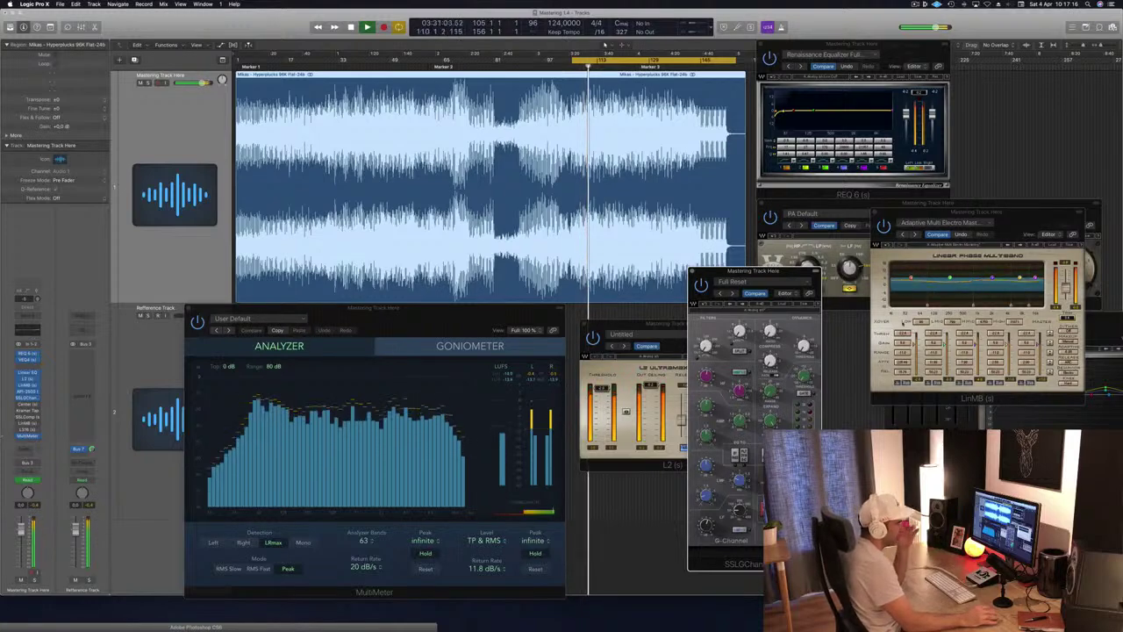
left_click_drag(1023, 220, 1057, 283)
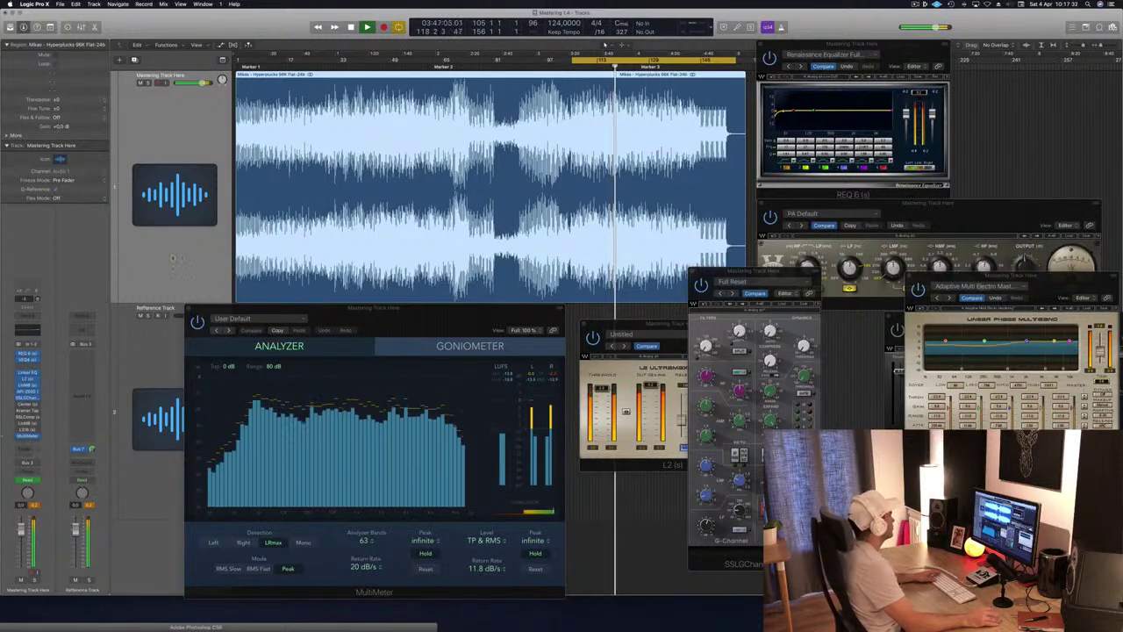
Open and enable the Center plug-in over the track area, restart playback from bar 105, and reset the channel's peak reading.
key("space")
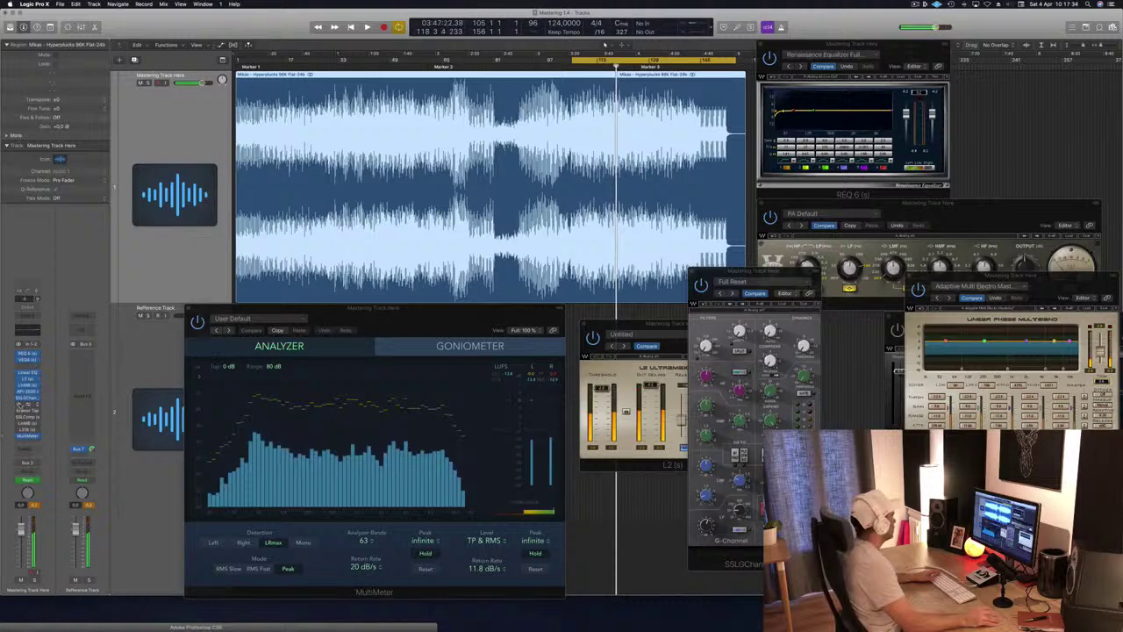
left_click(29, 405)
key("space")
left_click_drag(150, 21, 622, 207)
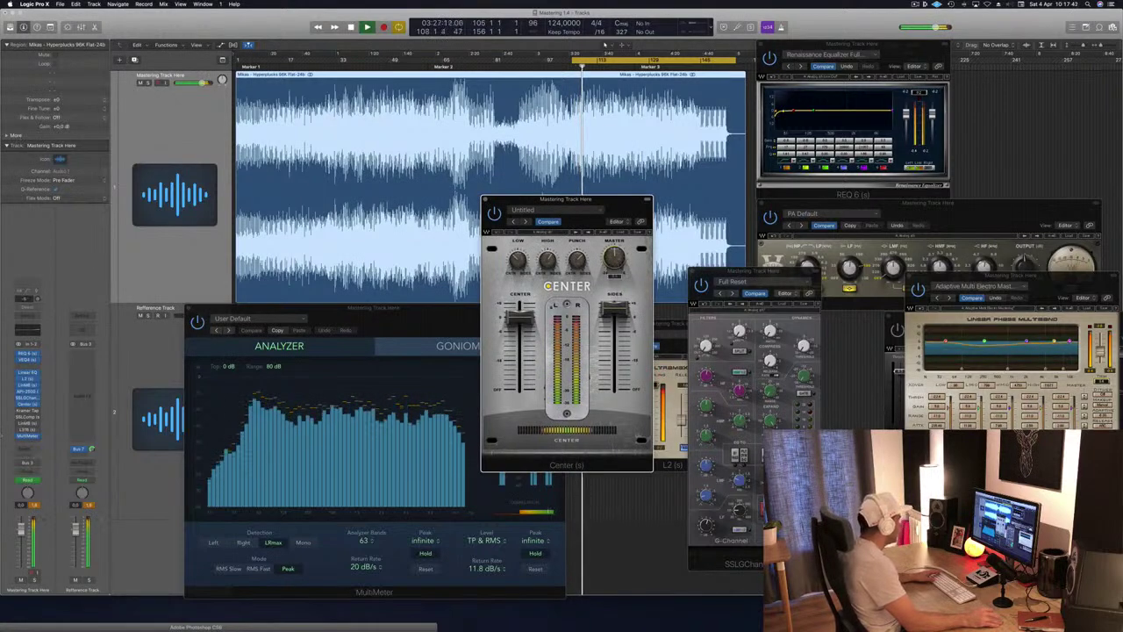
left_click(36, 506)
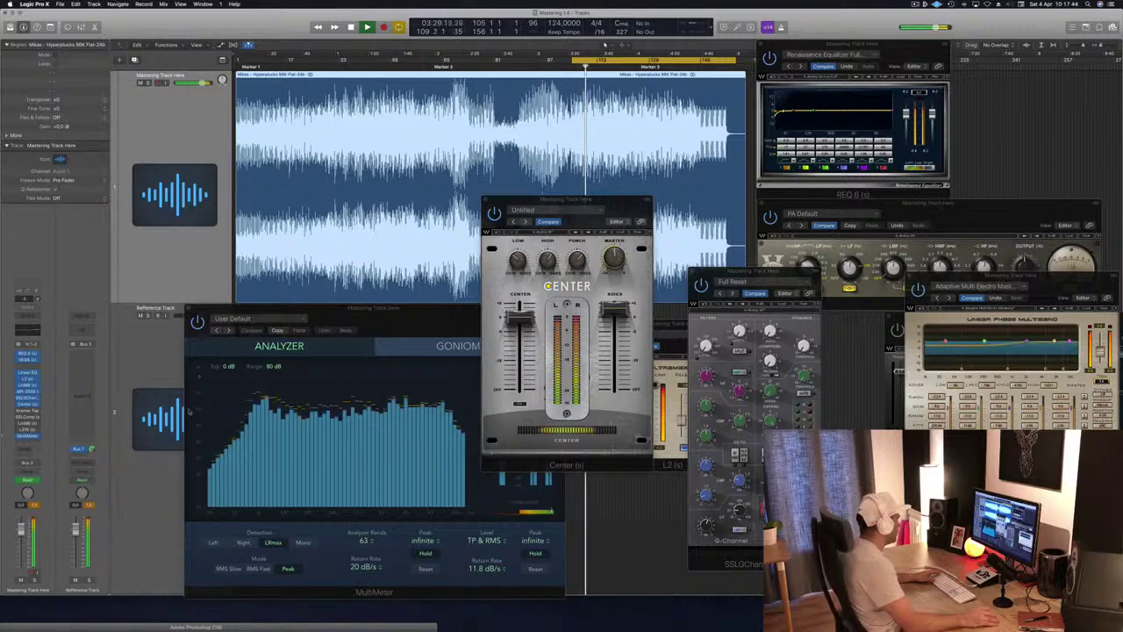
Adjust the Master knob of the Center plug-in and restart playback from the cycle start to audition it.
left_click(615, 259)
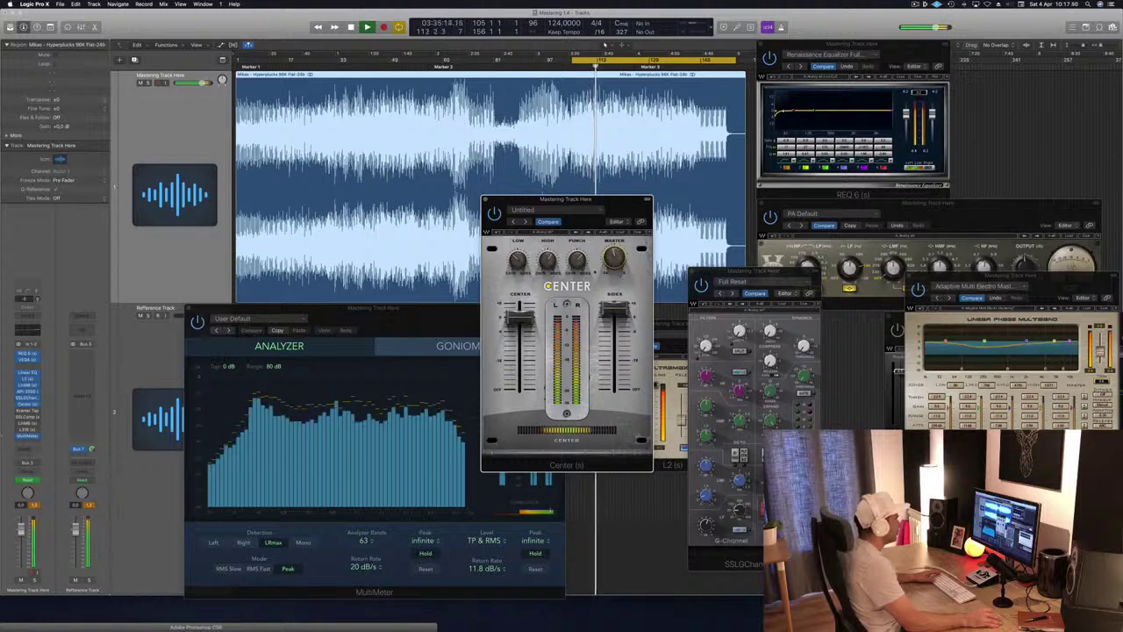
key("space")
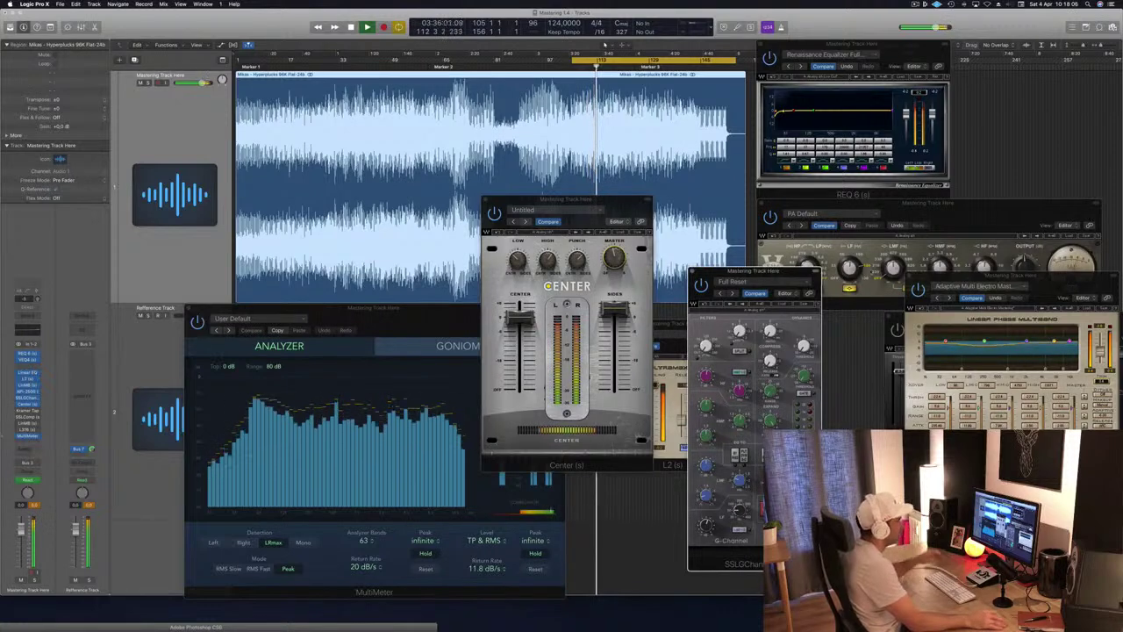
key("b")
key("space")
key("space")
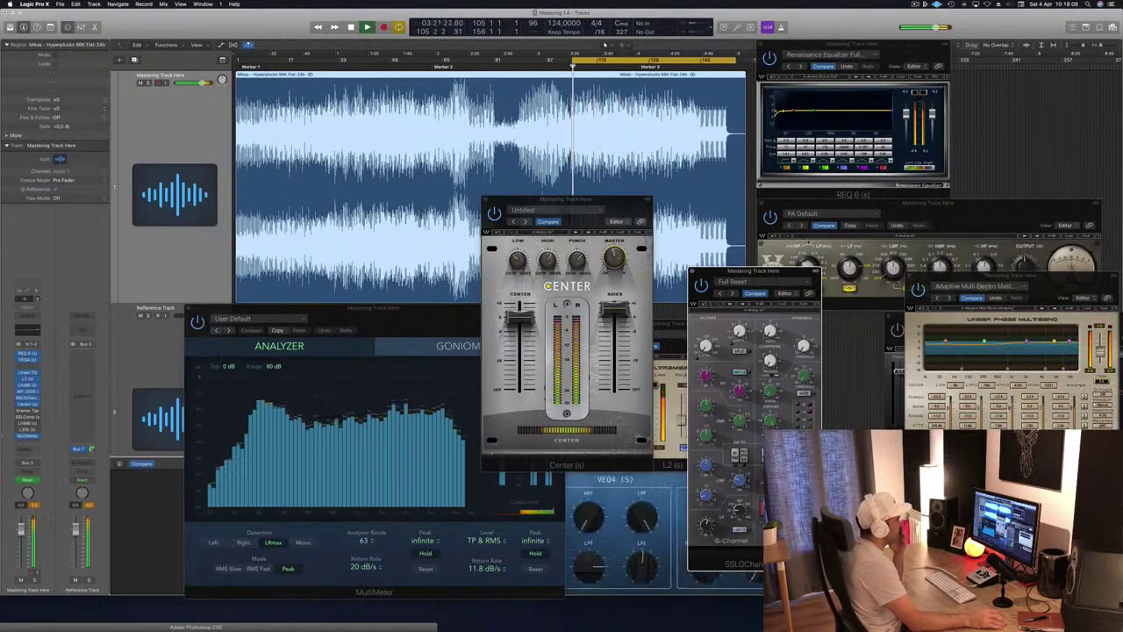
Move the Center window off the MultiMeter's level meters and close it while the track plays.
left_click(604, 202)
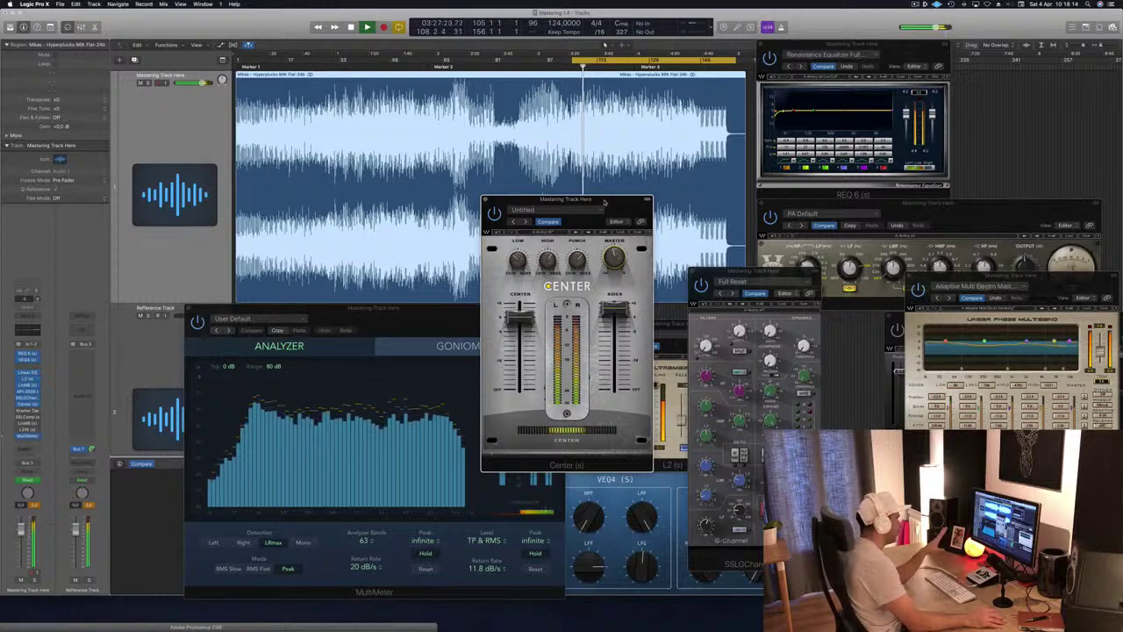
left_click_drag(603, 203, 613, 208)
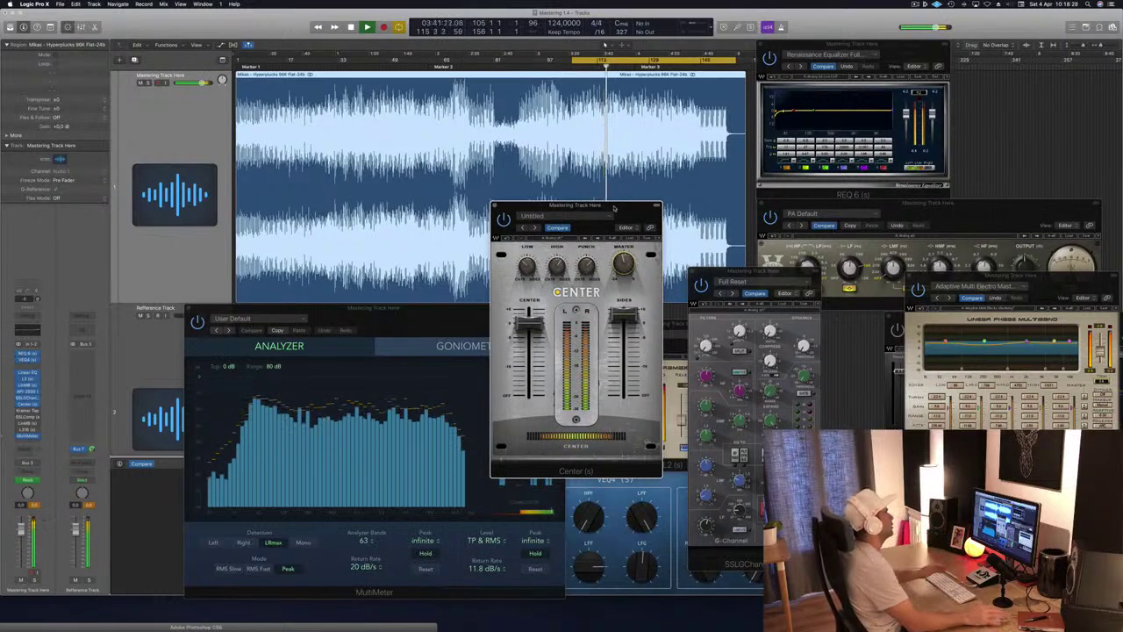
left_click_drag(622, 208, 648, 211)
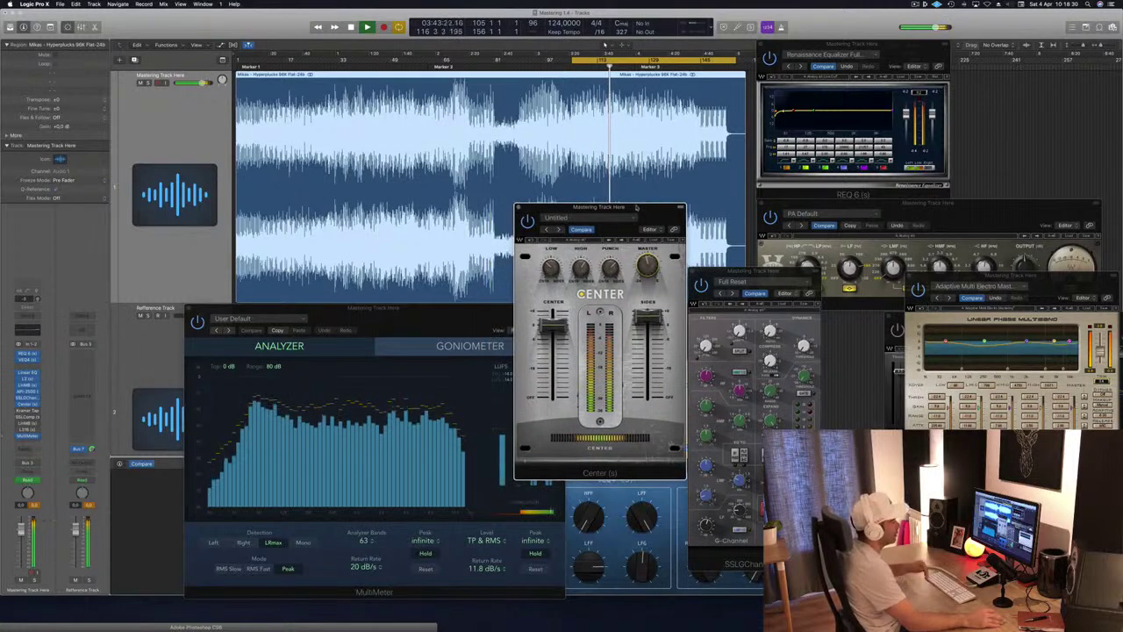
left_click(518, 209)
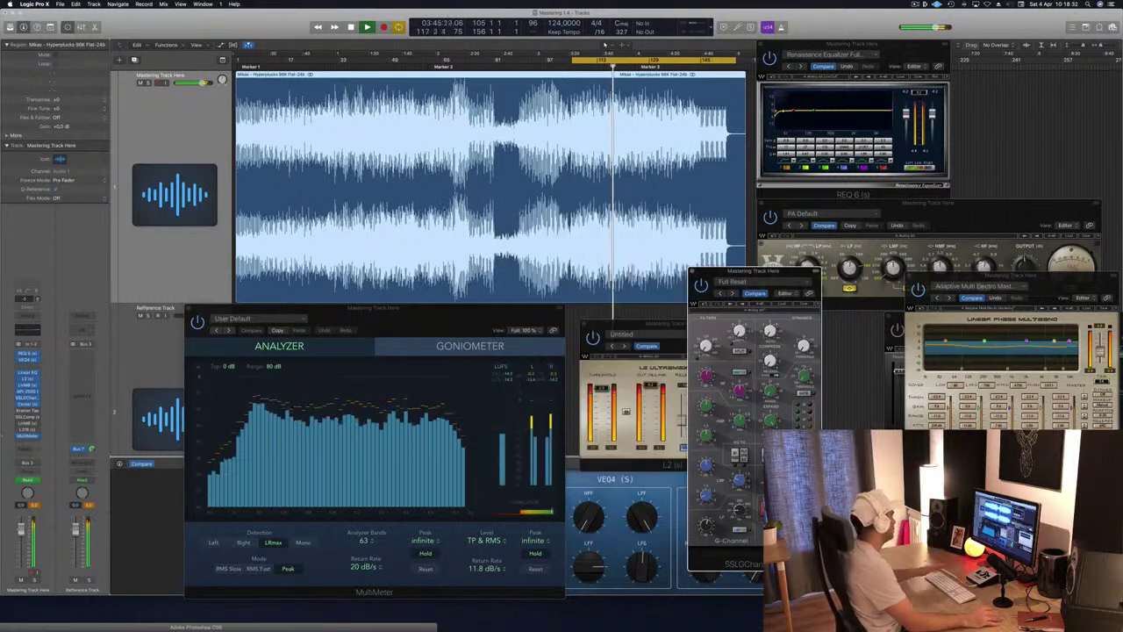
Open the Kramer Tape plug-in and place its window over the track area, clear of the MultiMeter's level meters.
left_click(27, 410)
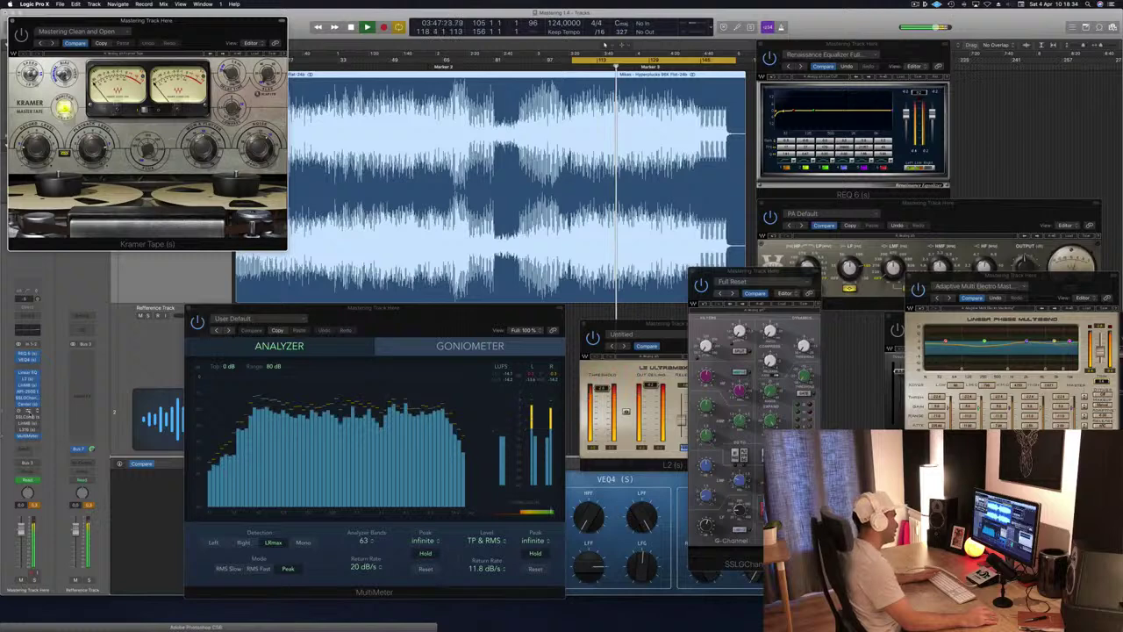
left_click_drag(226, 30, 756, 174)
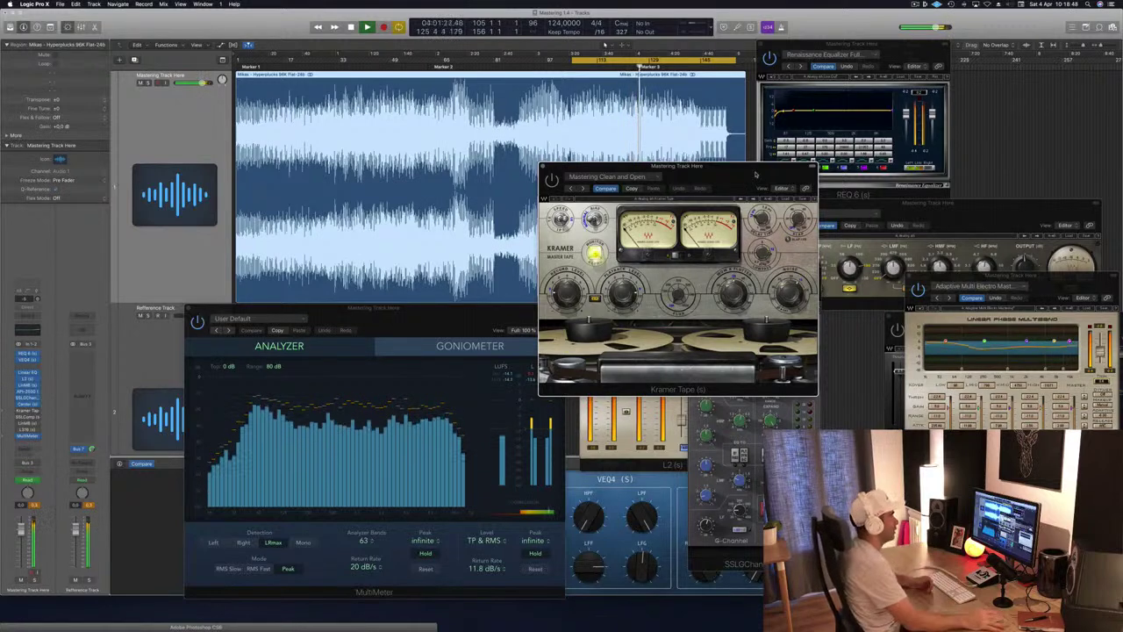
left_click_drag(605, 158, 602, 158)
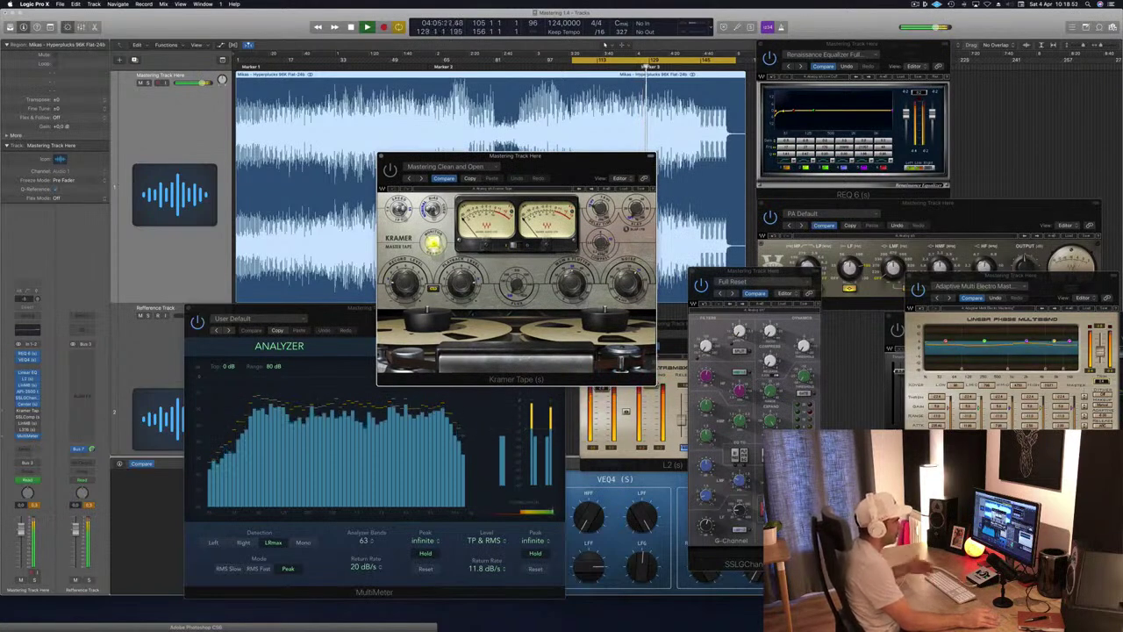
left_click(765, 272)
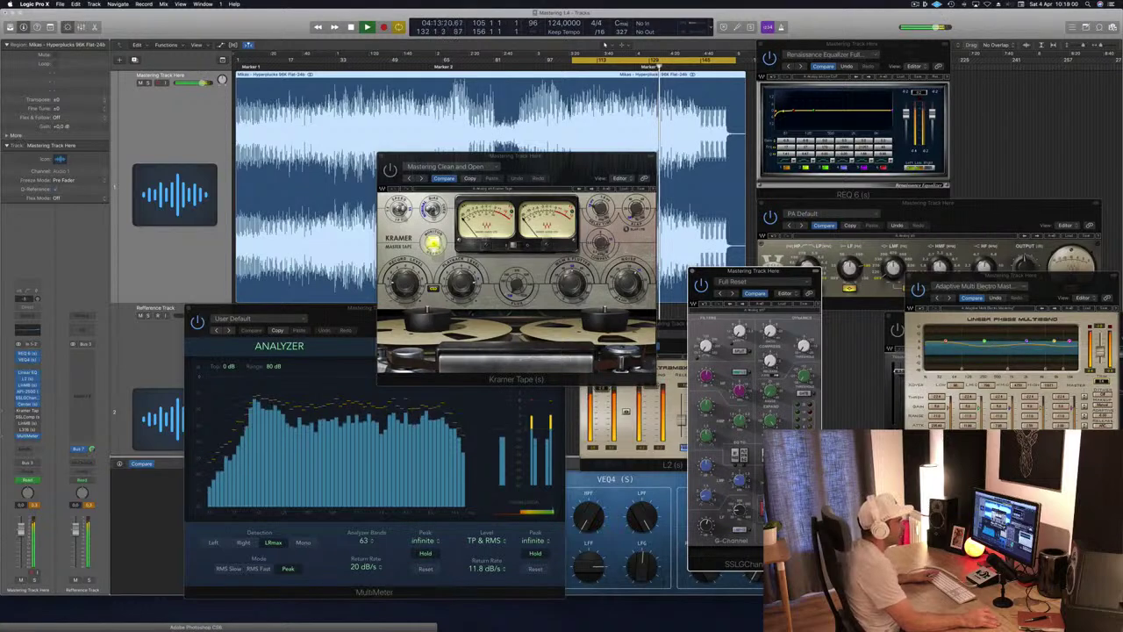
left_click_drag(571, 157, 1056, 122)
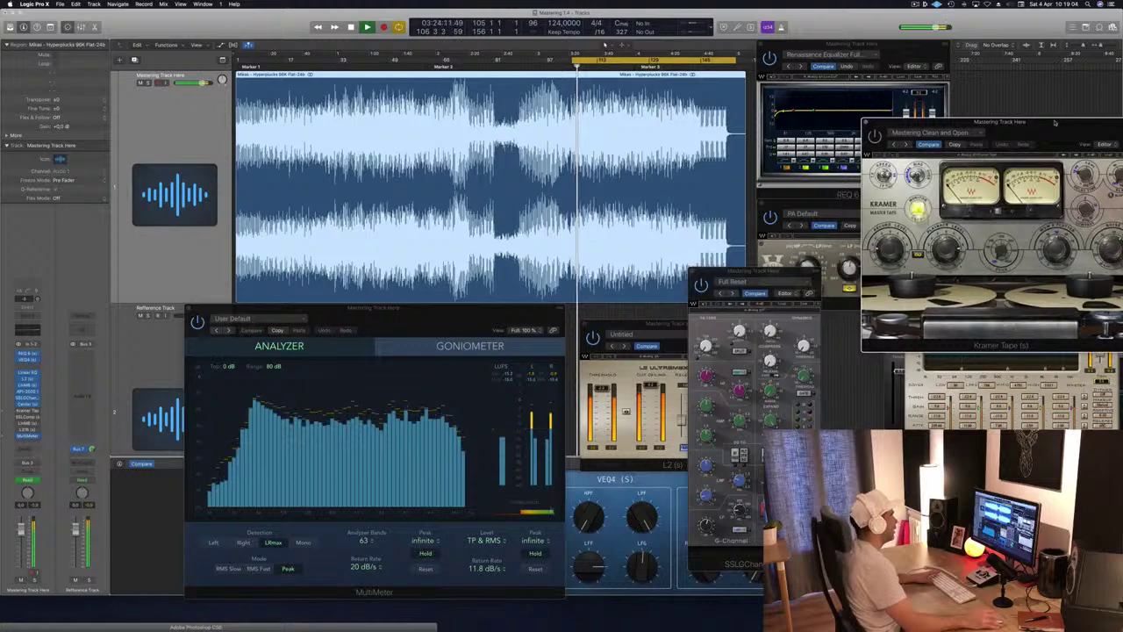
left_click_drag(1044, 125, 711, 145)
Enable Kramer Tape with the Mastering Clean and Open preset and restart playback from the cycle start.
key("space")
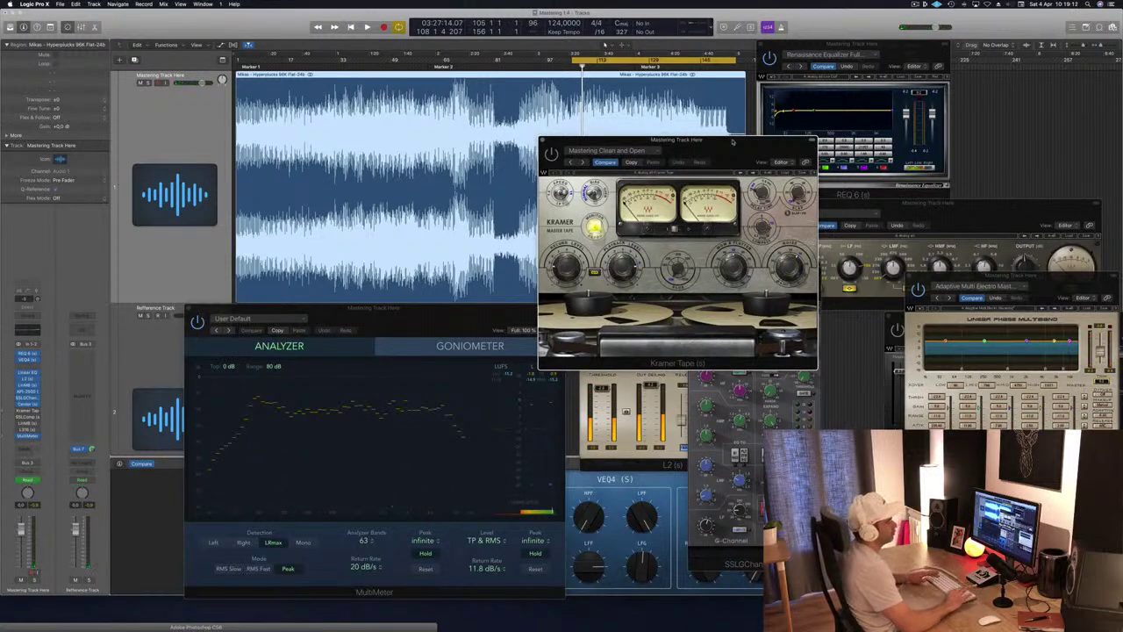
left_click_drag(733, 141, 738, 143)
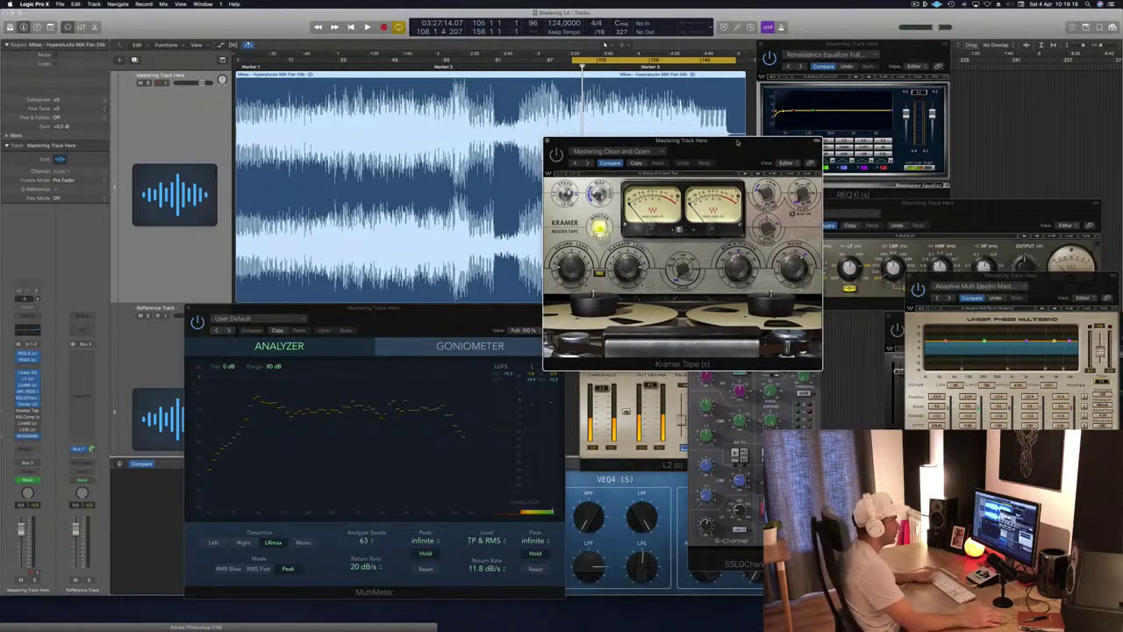
key("space")
left_click_drag(738, 143, 703, 155)
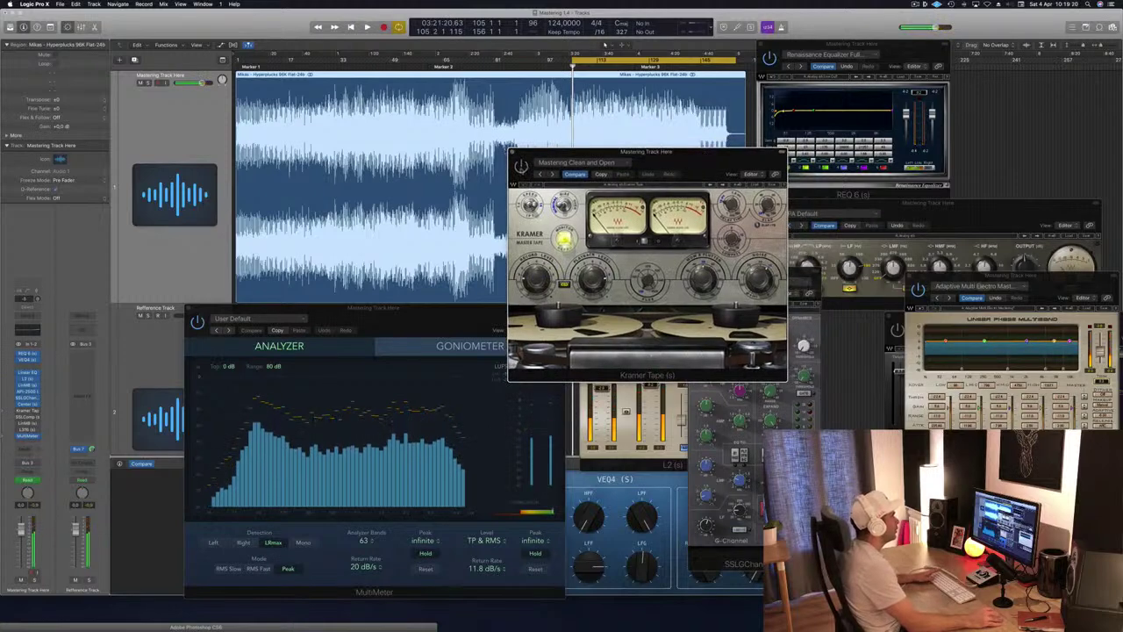
key("space")
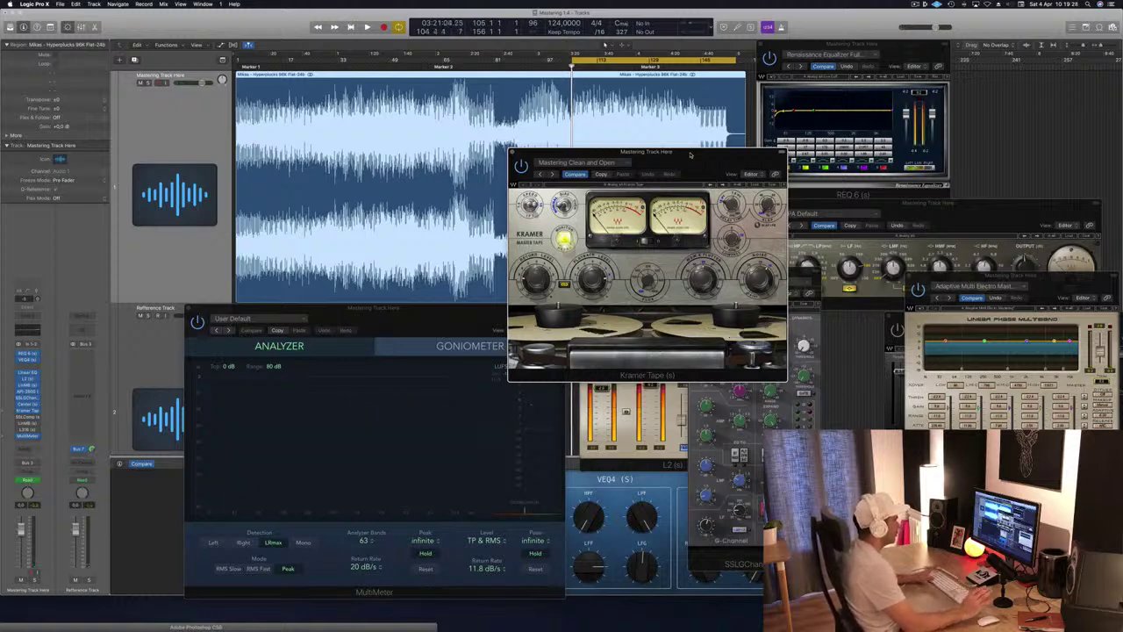
key("space")
Audition the cycle again with Kramer Tape enabled and move its window off the MultiMeter's level meters.
left_click_drag(676, 164, 686, 165)
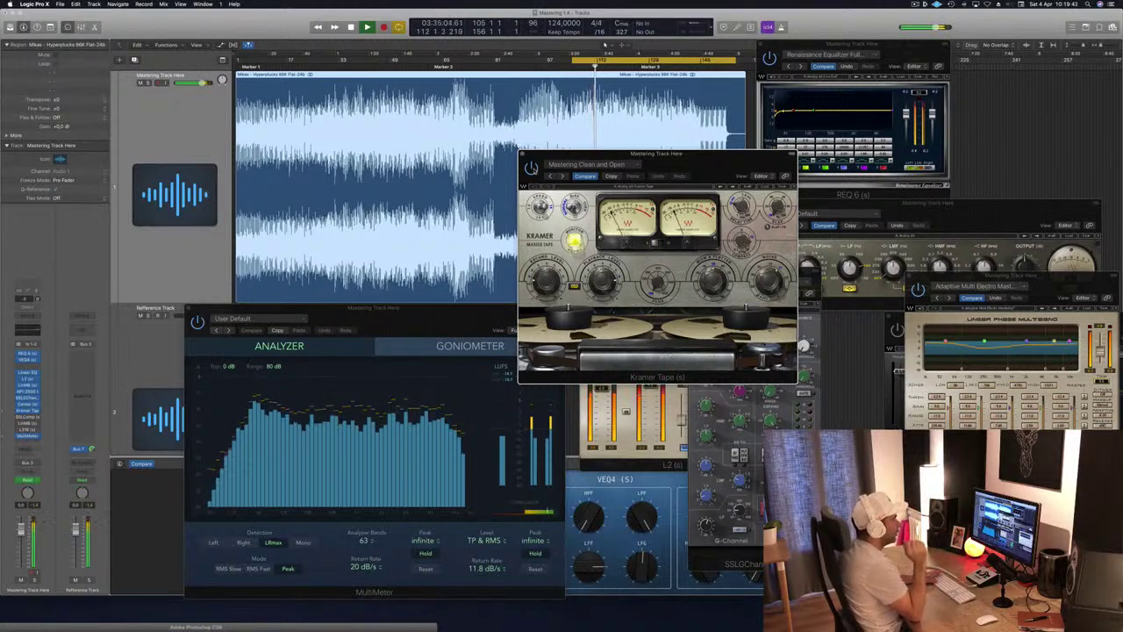
key("space")
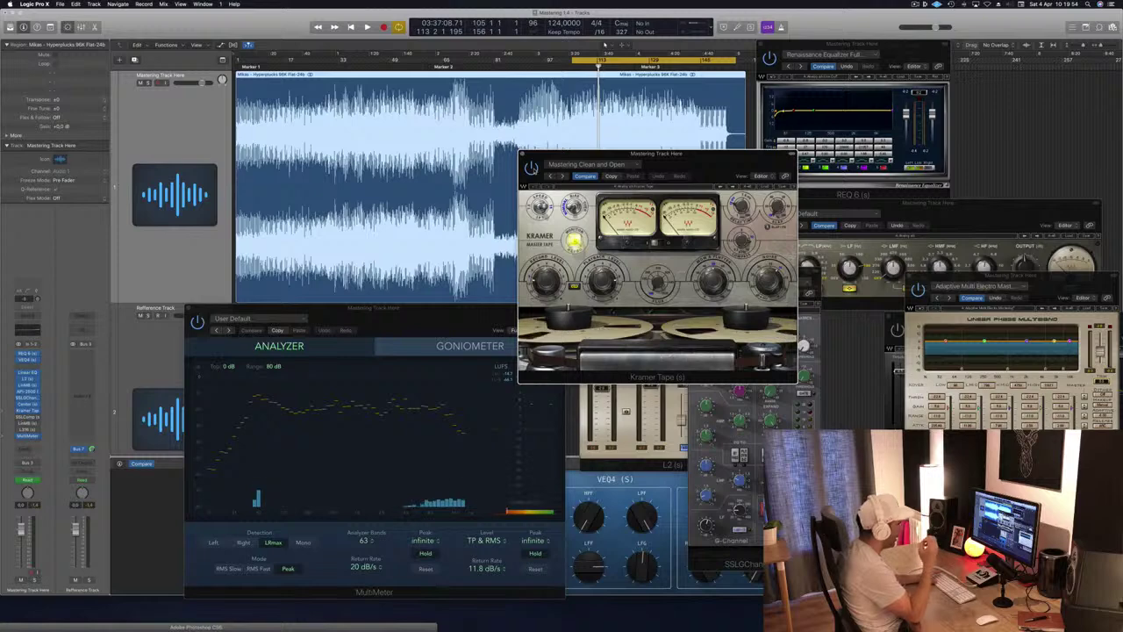
key("space")
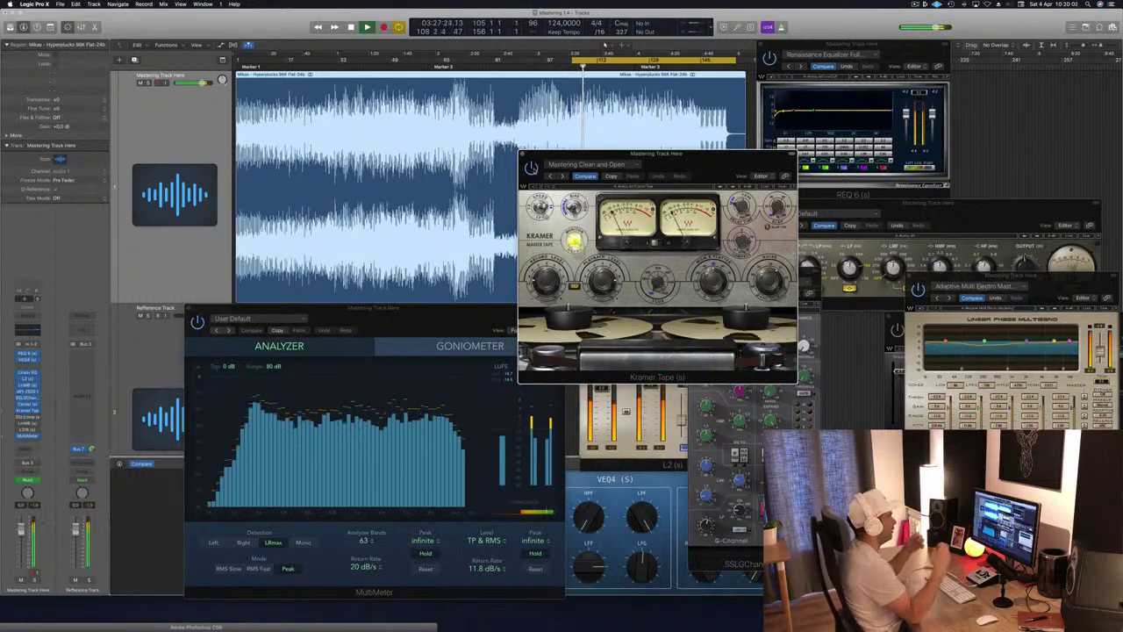
left_click_drag(694, 156, 754, 160)
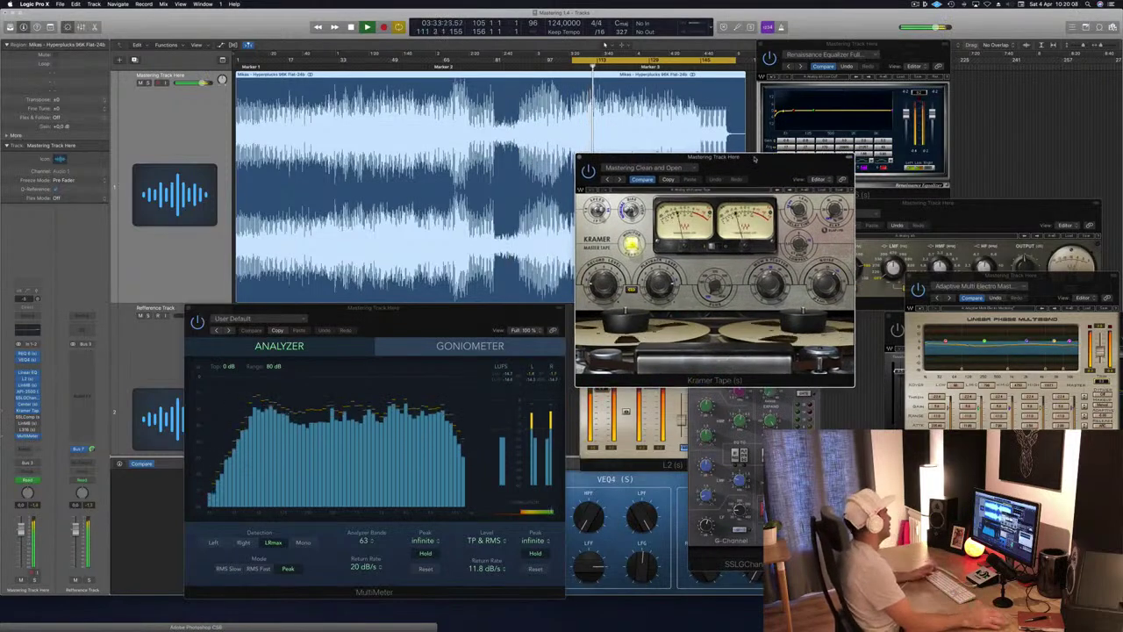
Open and enable the SSLComp plug-in over the Kramer Tape window and restart playback from the cycle start.
left_click(27, 417)
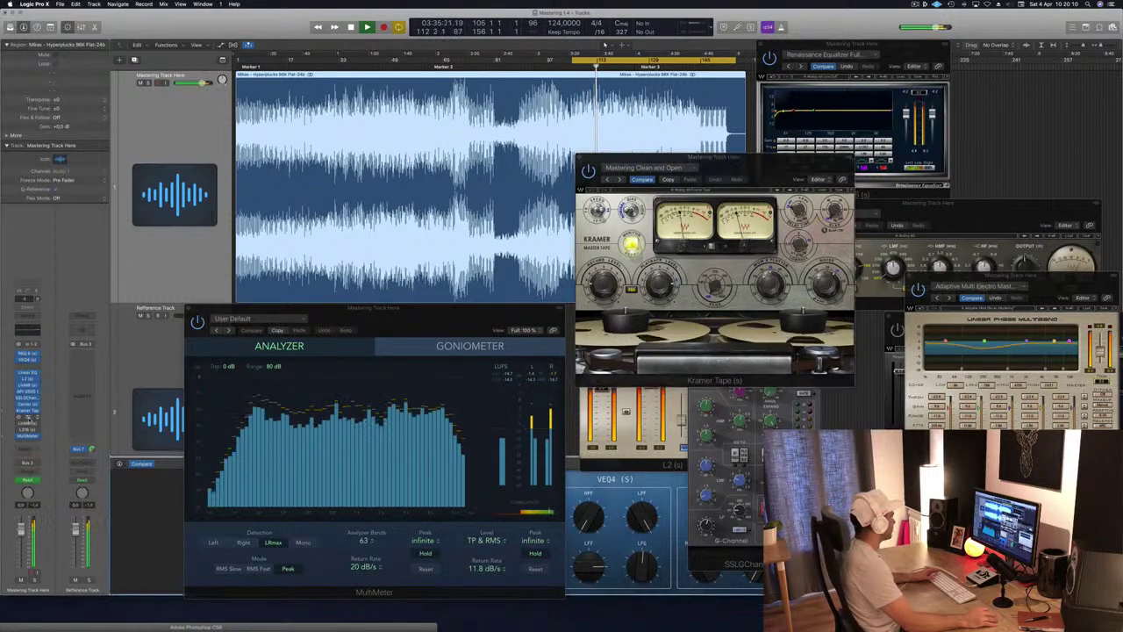
left_click_drag(68, 19, 800, 149)
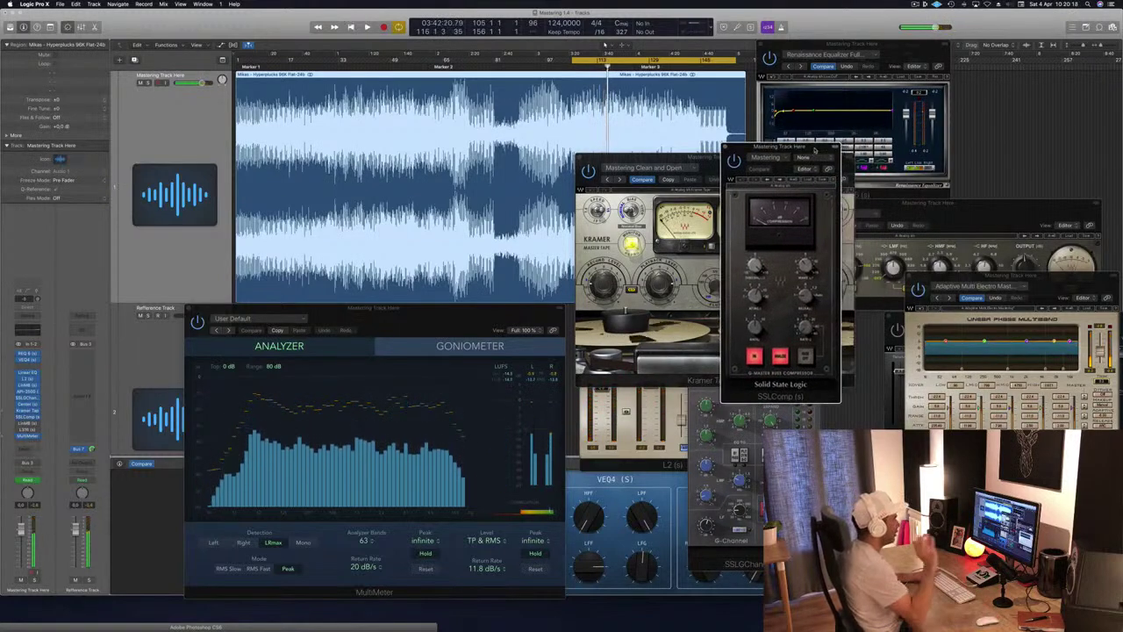
key("space")
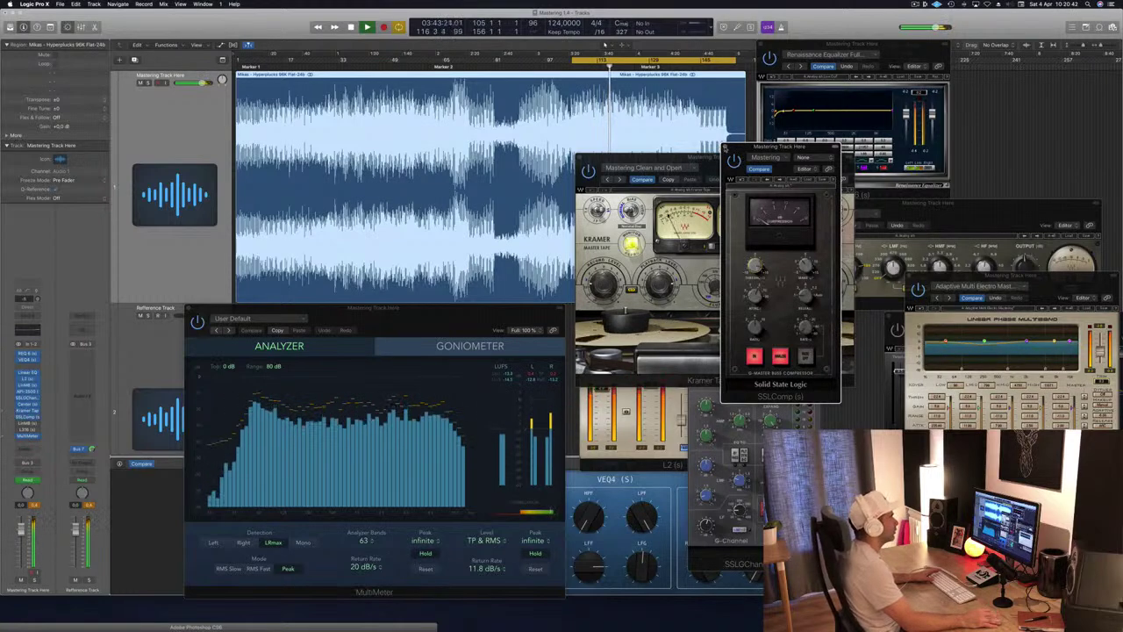
Close the SSLComp window and move Kramer Tape off the track area, over the REQ 6 window, stopping playback.
left_click(723, 149)
left_click_drag(757, 165, 1023, 100)
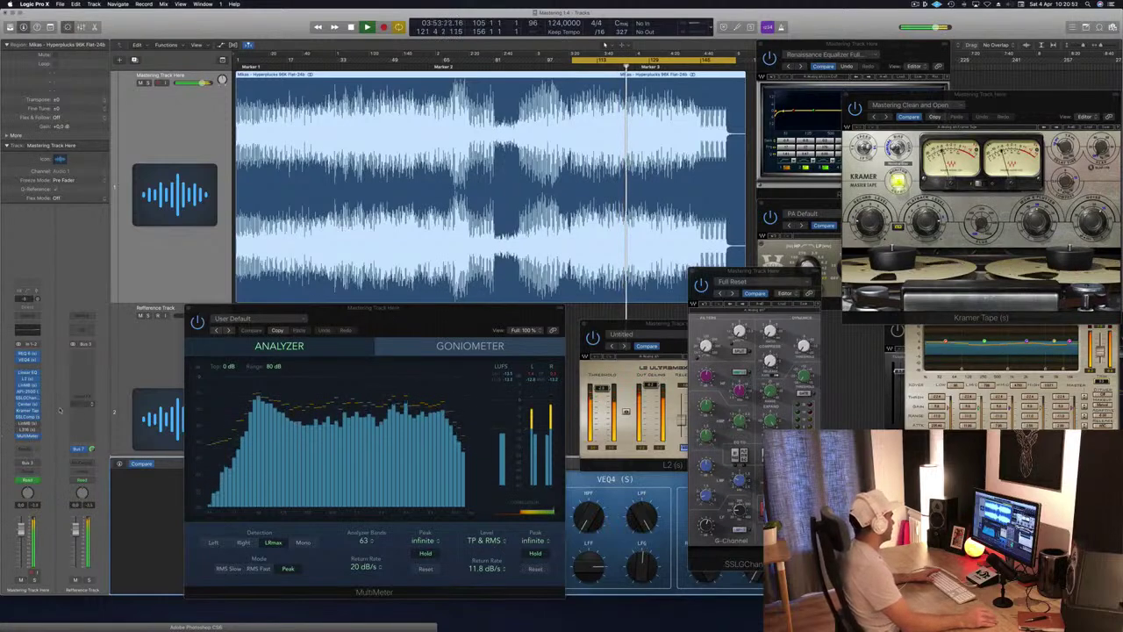
key("space")
Open the second LinMB plug-in with the Multi Opto Mastering preset and place it over the track area, clear of the MultiMeter.
left_click(27, 424)
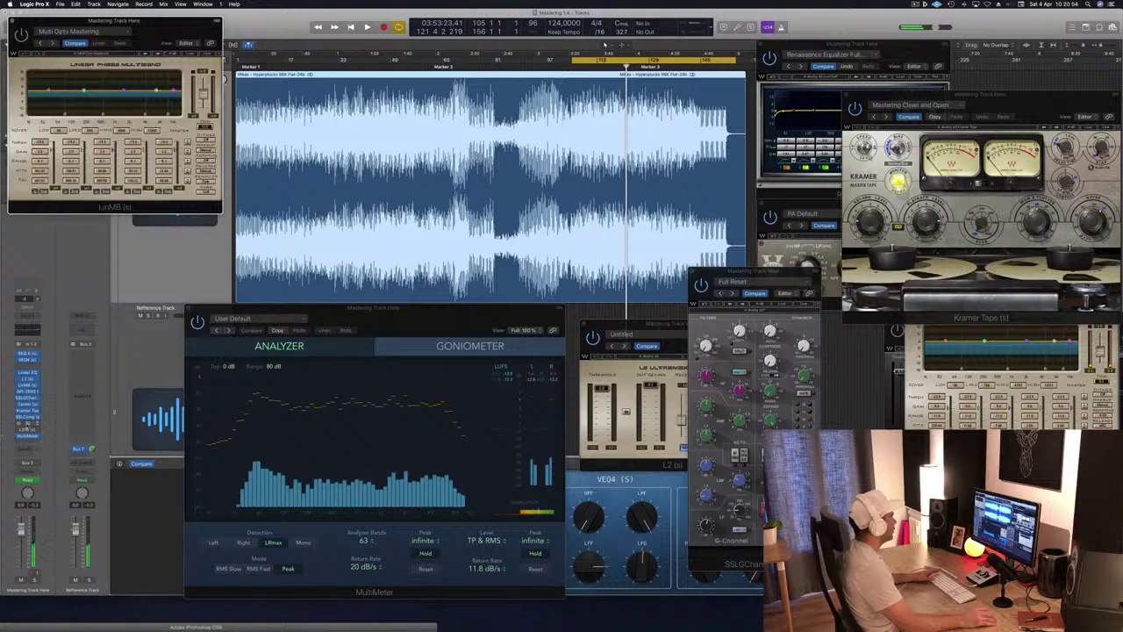
left_click_drag(175, 27, 567, 140)
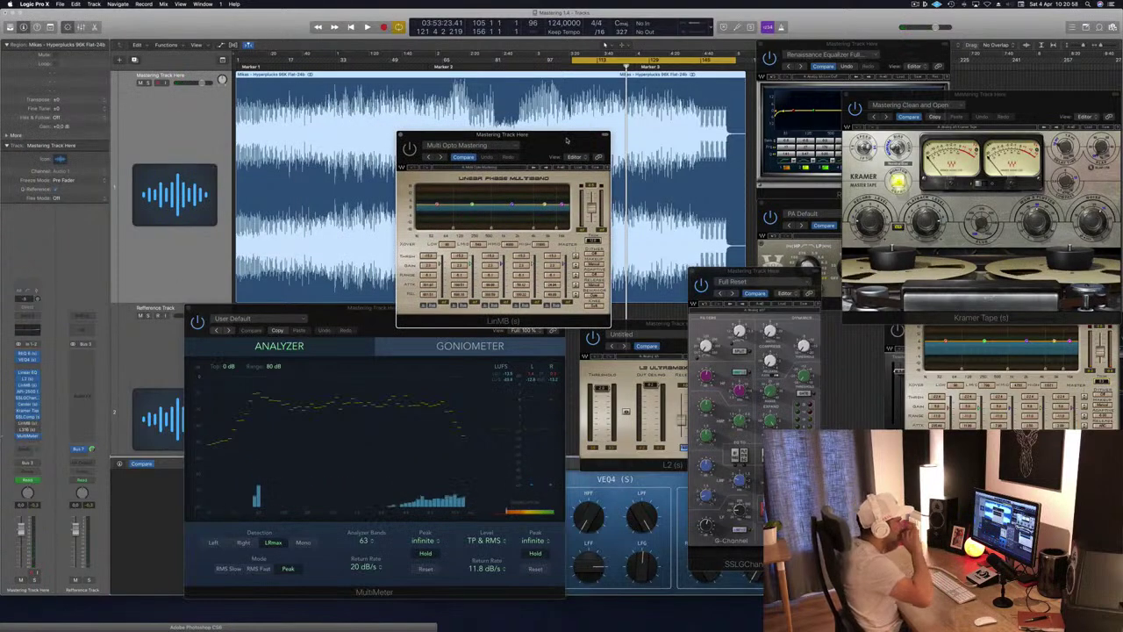
left_click(339, 317)
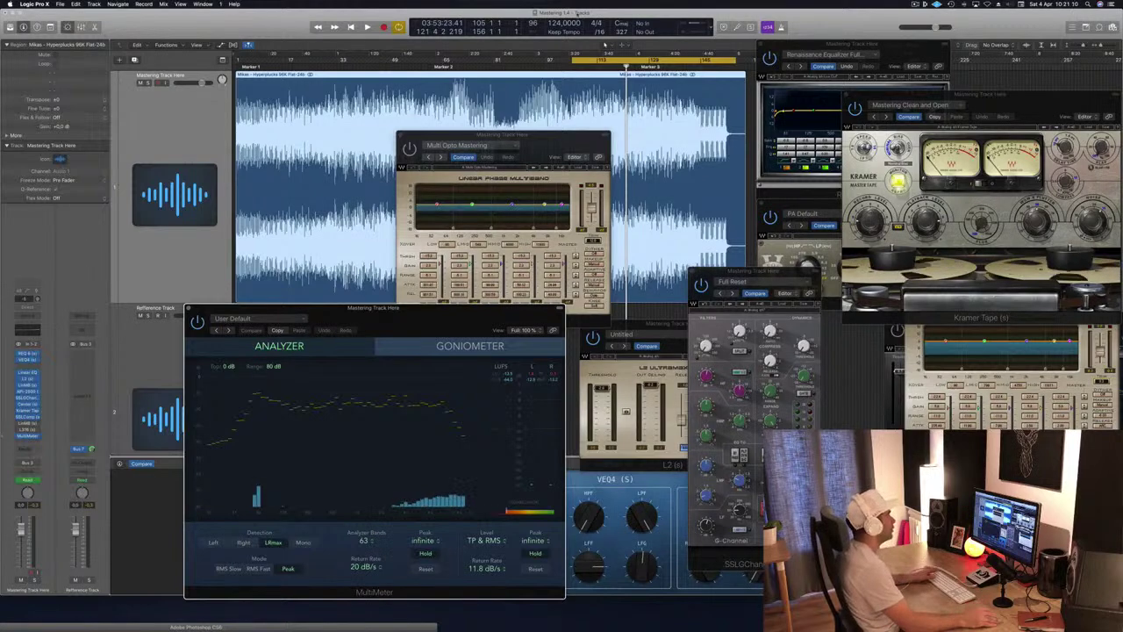
left_click_drag(561, 141, 667, 135)
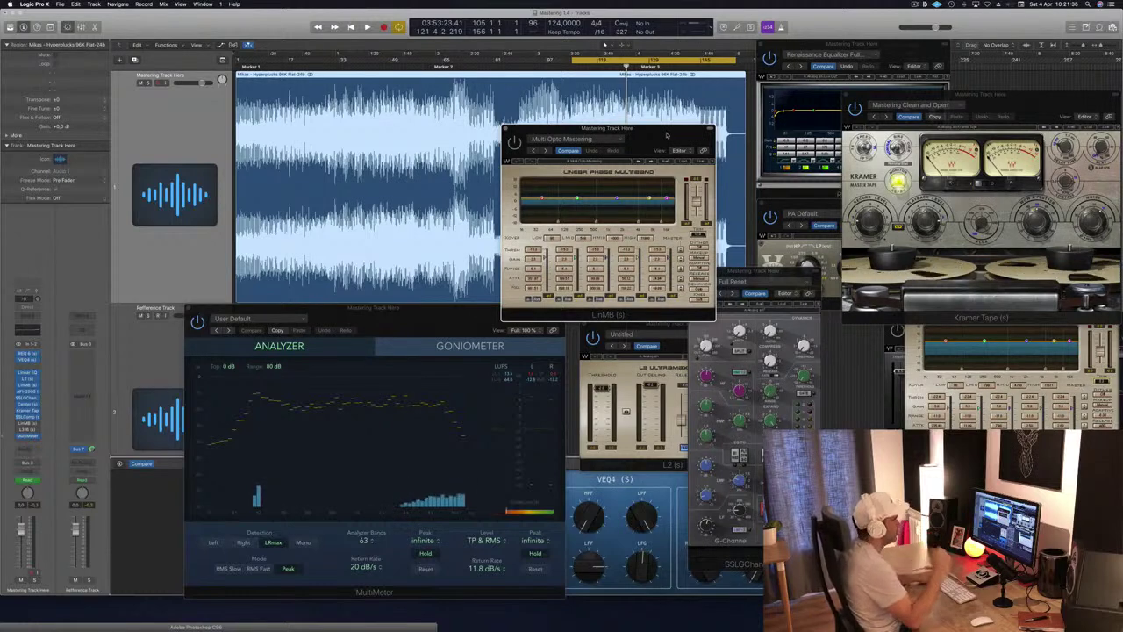
Enable the Multi Opto Mastering LinMB during playback and restart the track from the cycle start.
key("space")
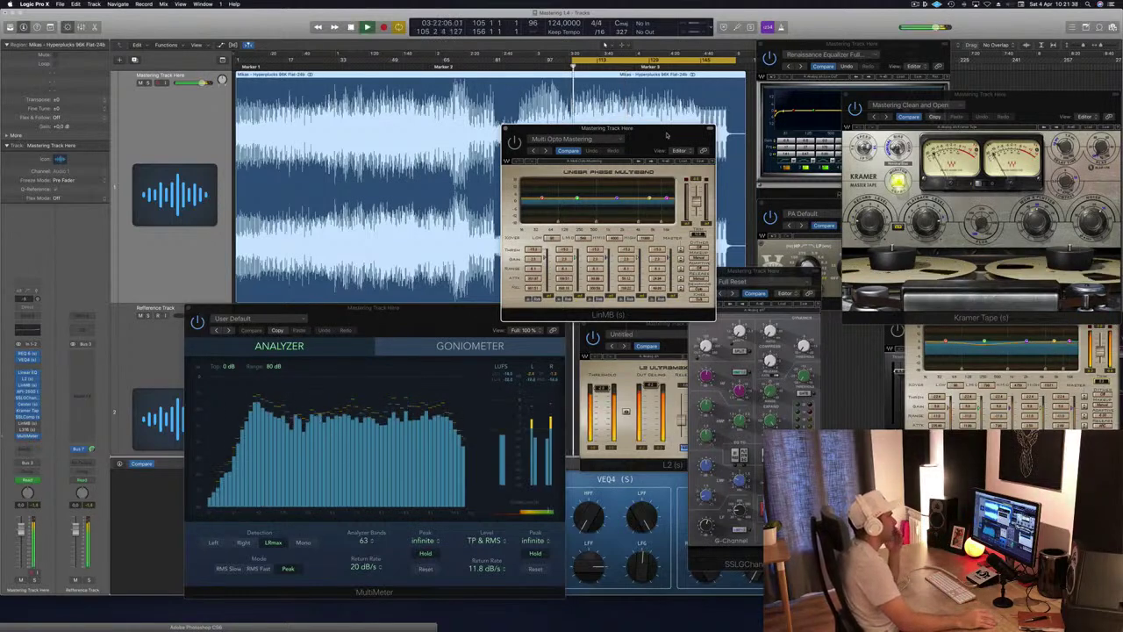
left_click_drag(649, 137, 661, 148)
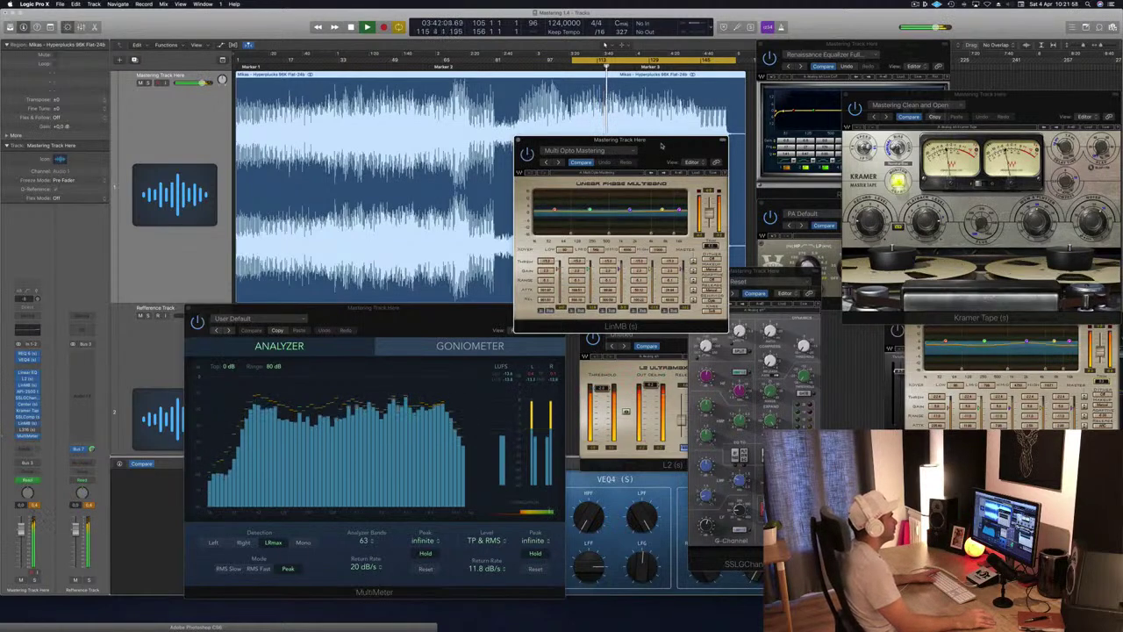
left_click_drag(670, 143, 651, 148)
key("space")
key("space")
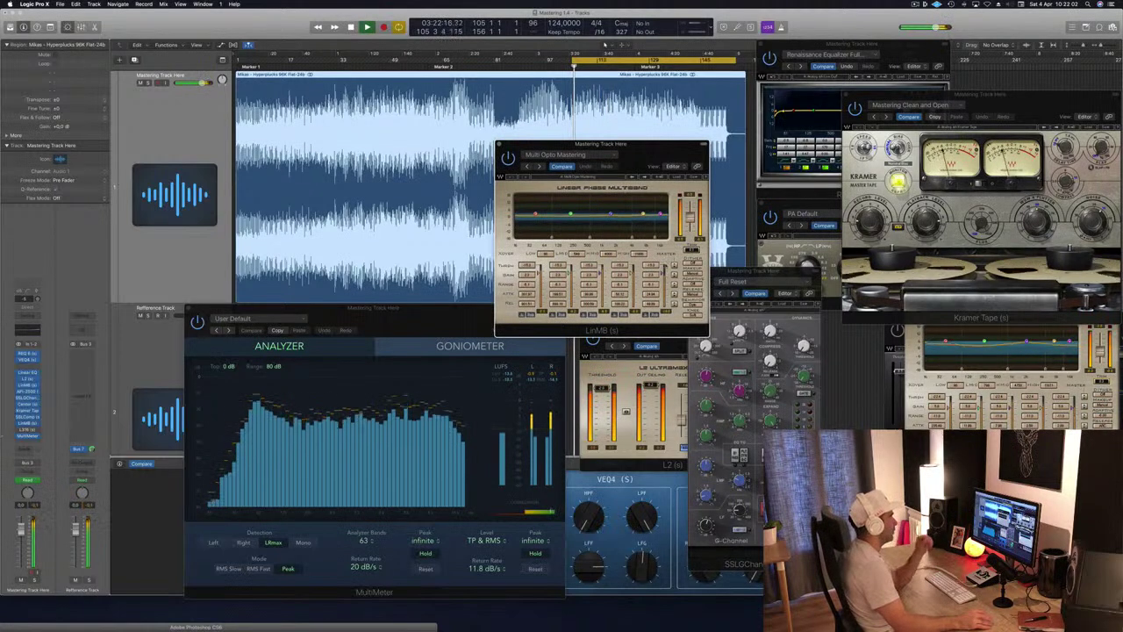
Replay the passage from bar 105 with the second LinMB enabled and shift its window further off the MultiMeter.
left_click_drag(635, 153, 637, 154)
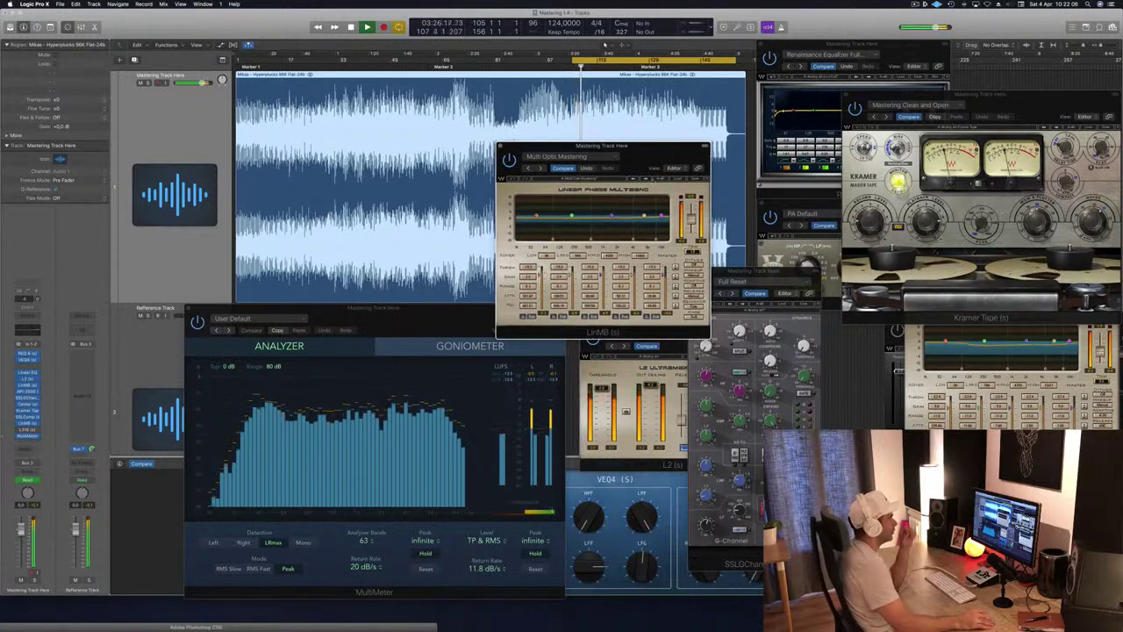
key("space")
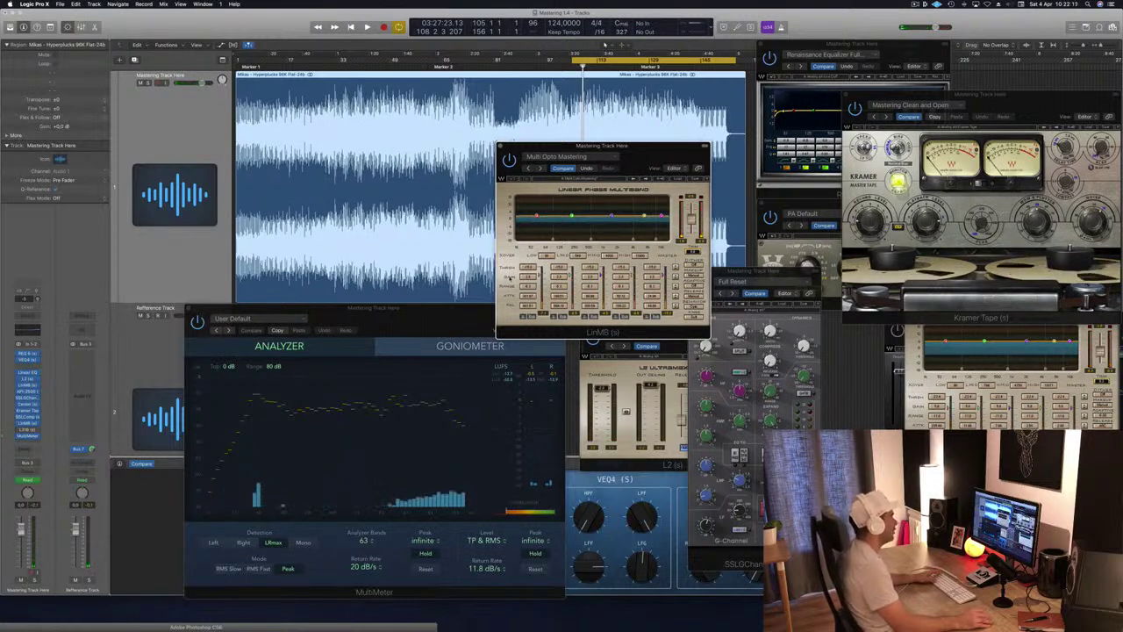
key("space")
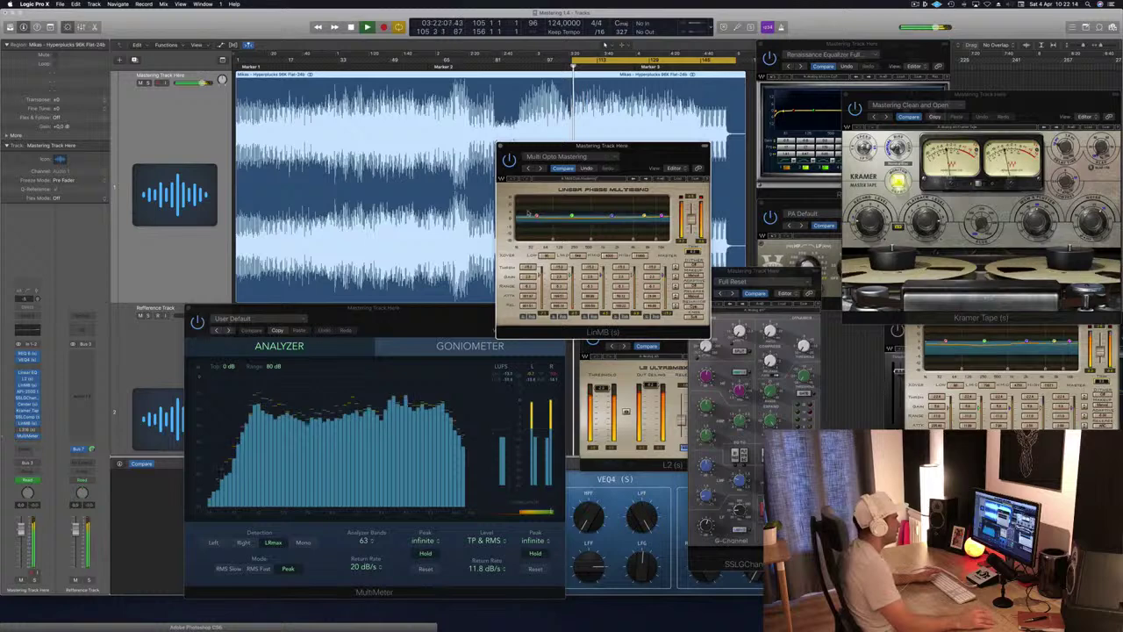
left_click_drag(601, 145, 633, 144)
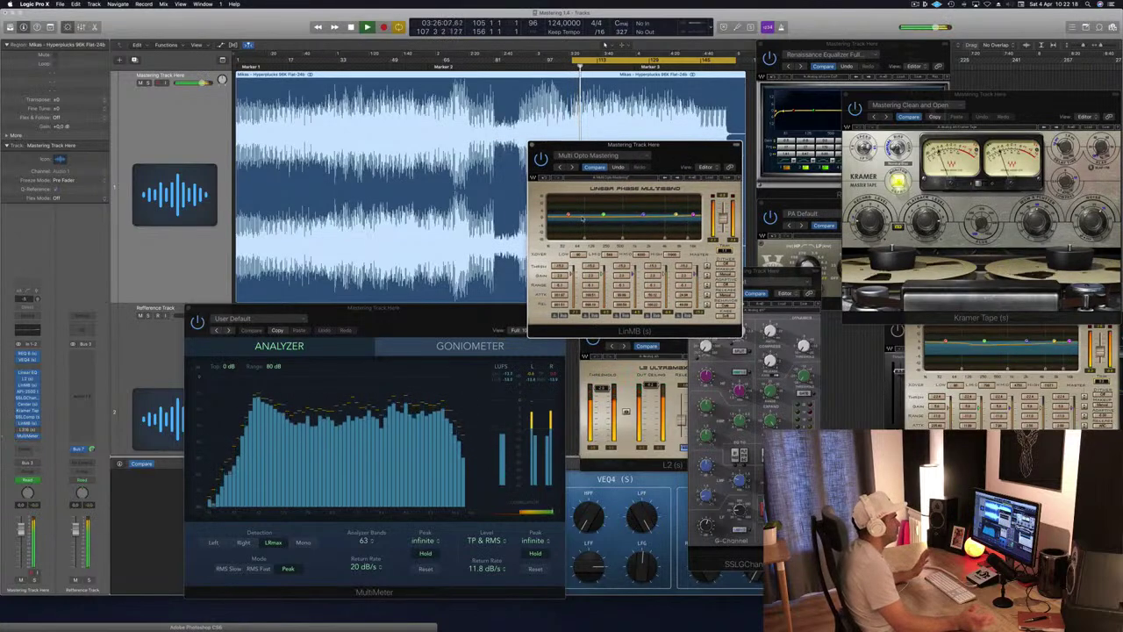
Restart the passage from bar 105 and check the MultiMeter's loudness while the Multi Opto Mastering LinMB is processing the track.
left_click_drag(653, 166, 658, 164)
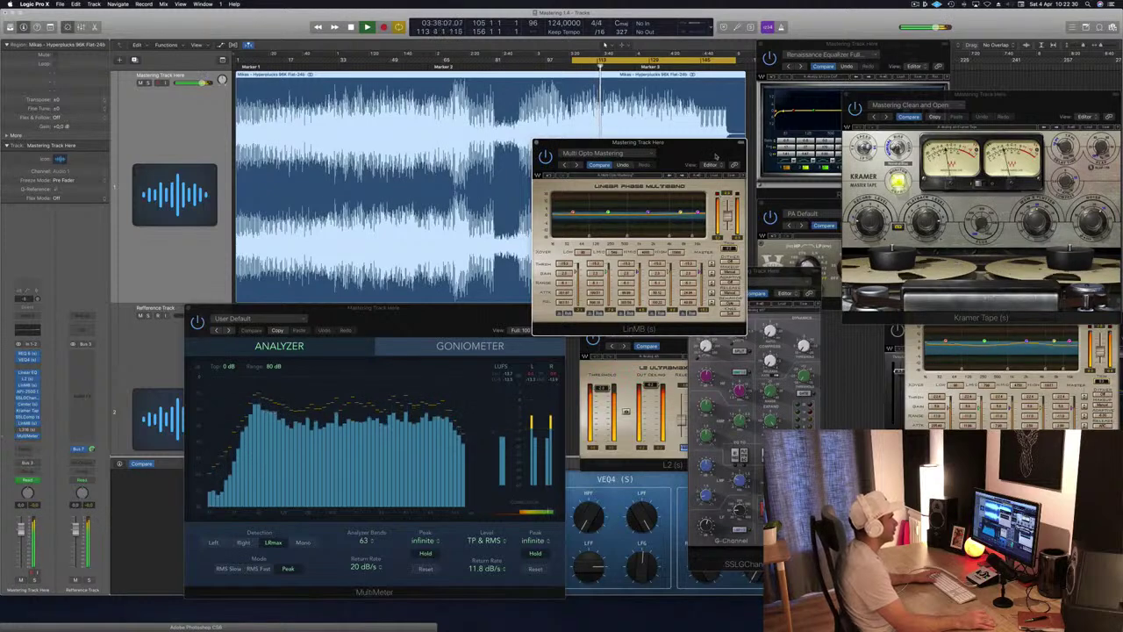
key("space")
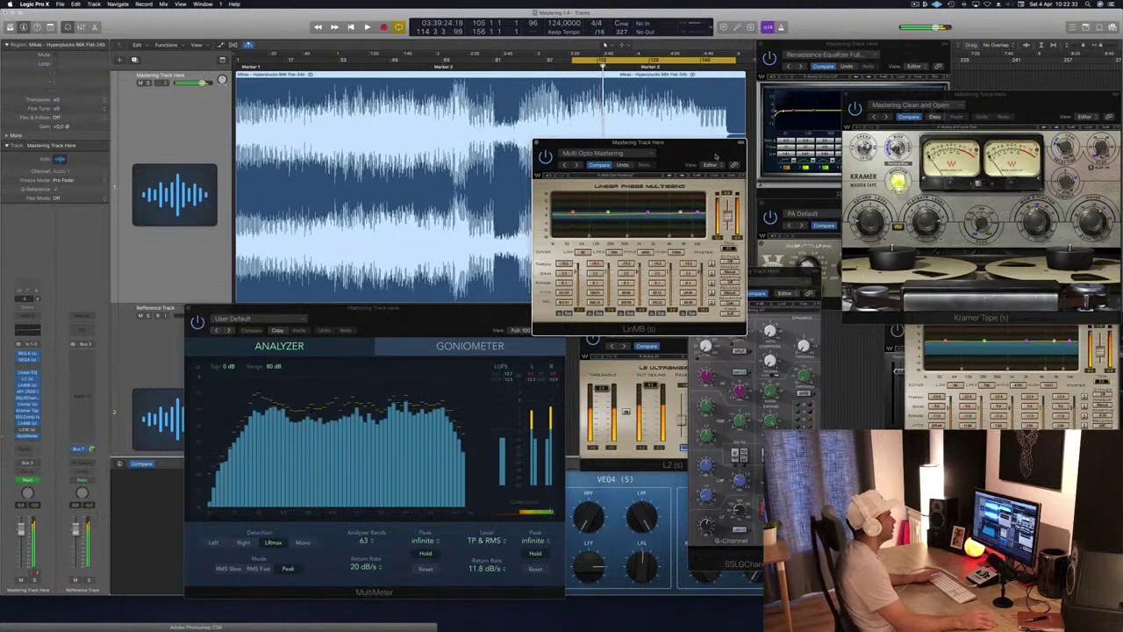
key("space")
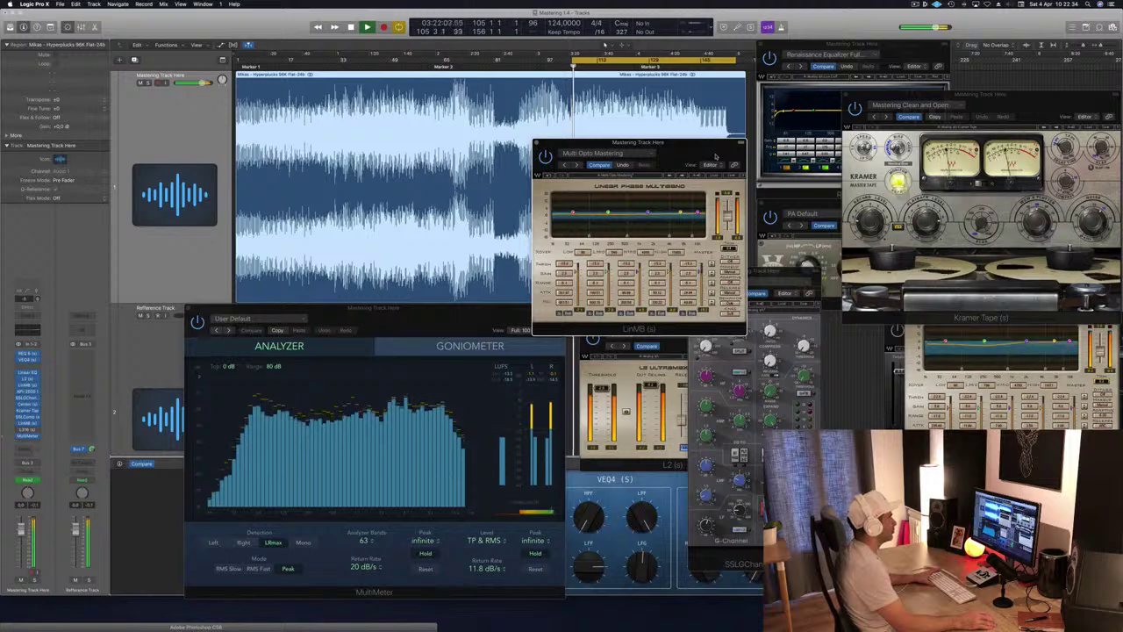
left_click_drag(717, 156, 645, 169)
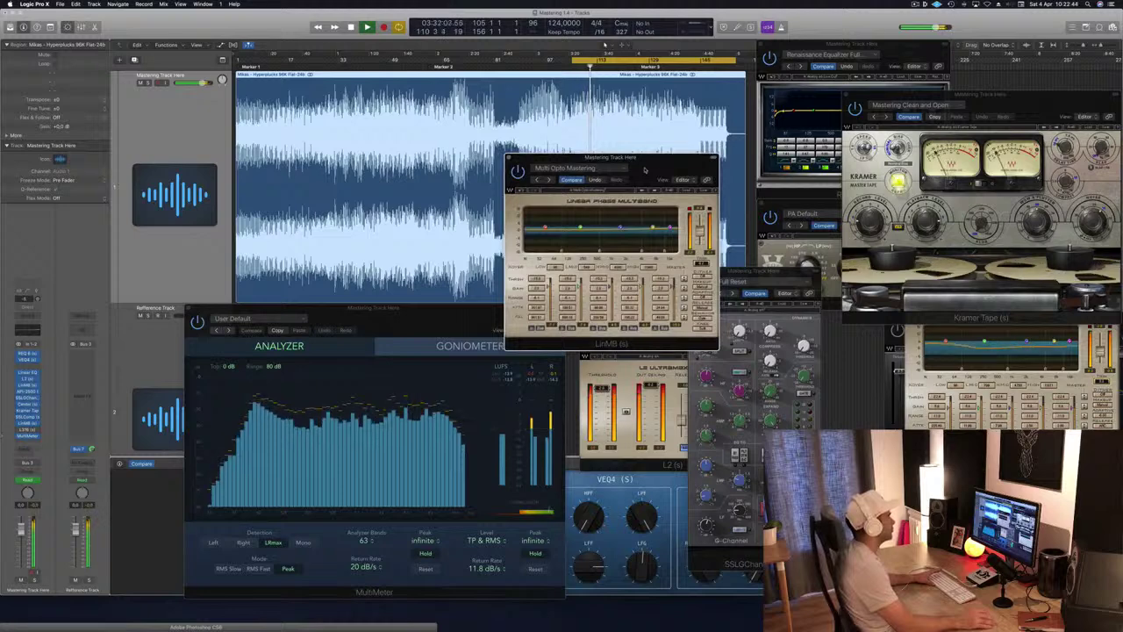
left_click(523, 380)
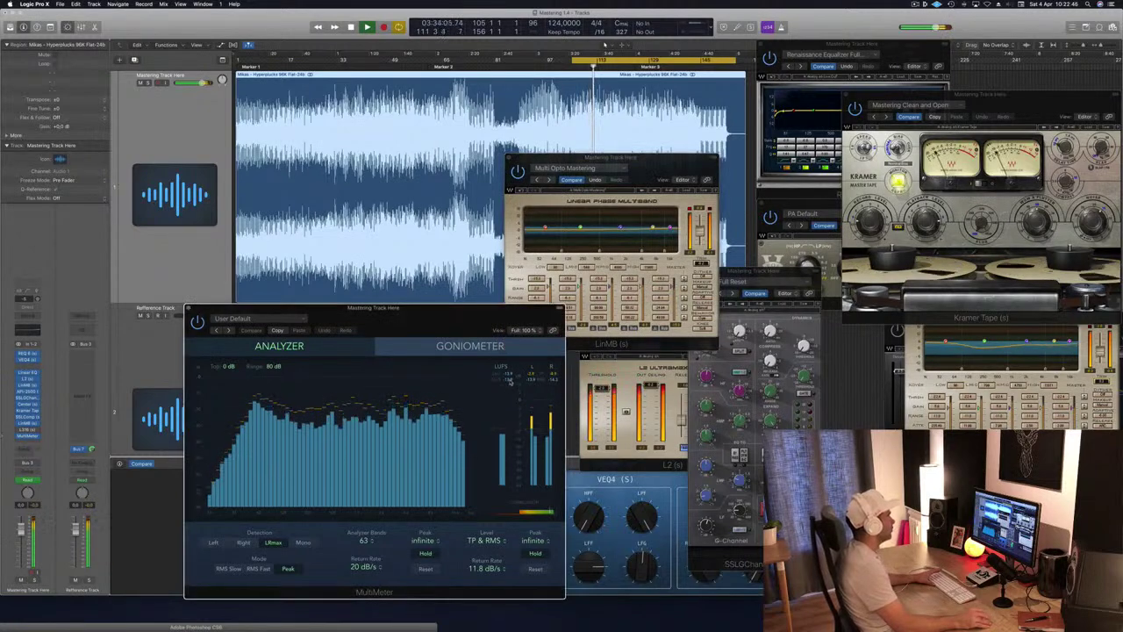
left_click(649, 170)
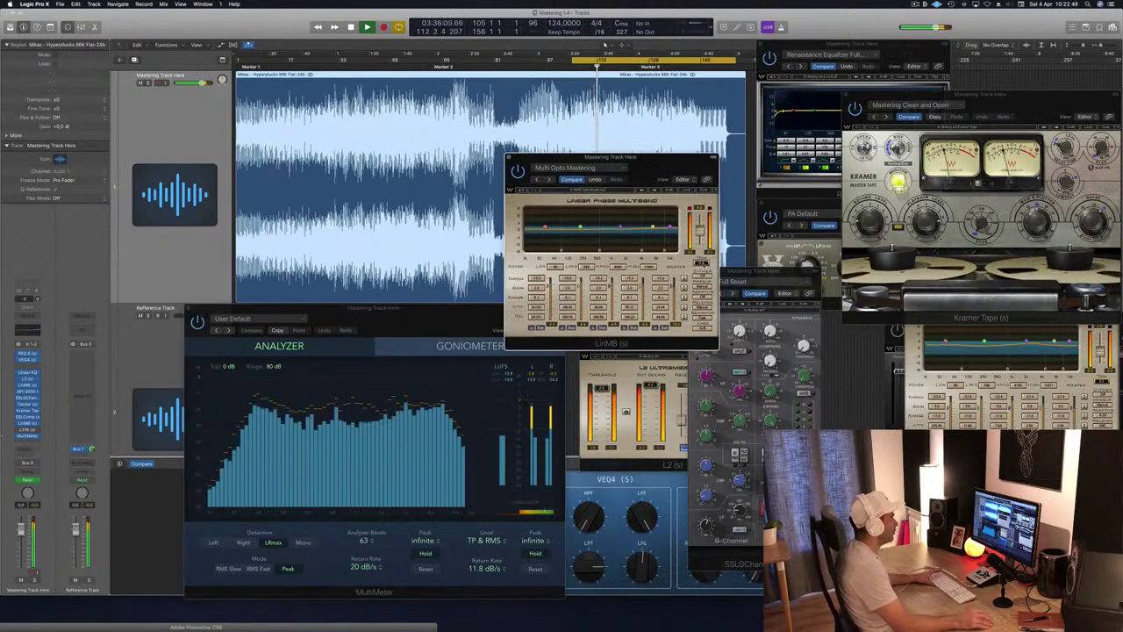
Move the Multi Opto Mastering LinMB off the track area, next to the first LinMB, and stop playback.
left_click_drag(664, 164, 848, 286)
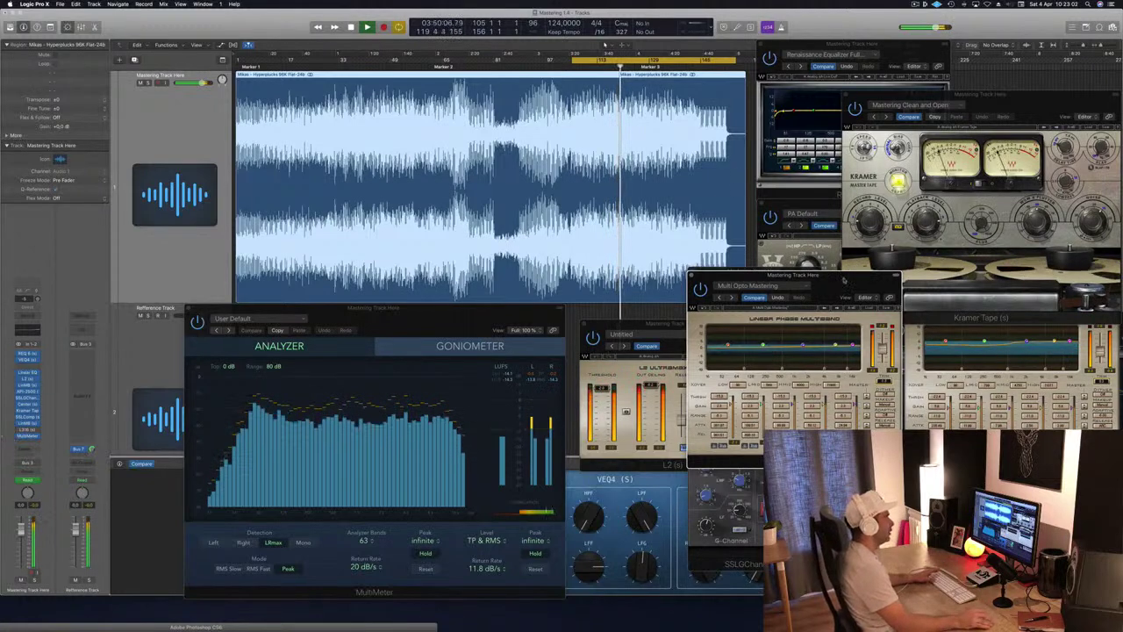
left_click_drag(865, 280, 845, 301)
left_click(915, 377)
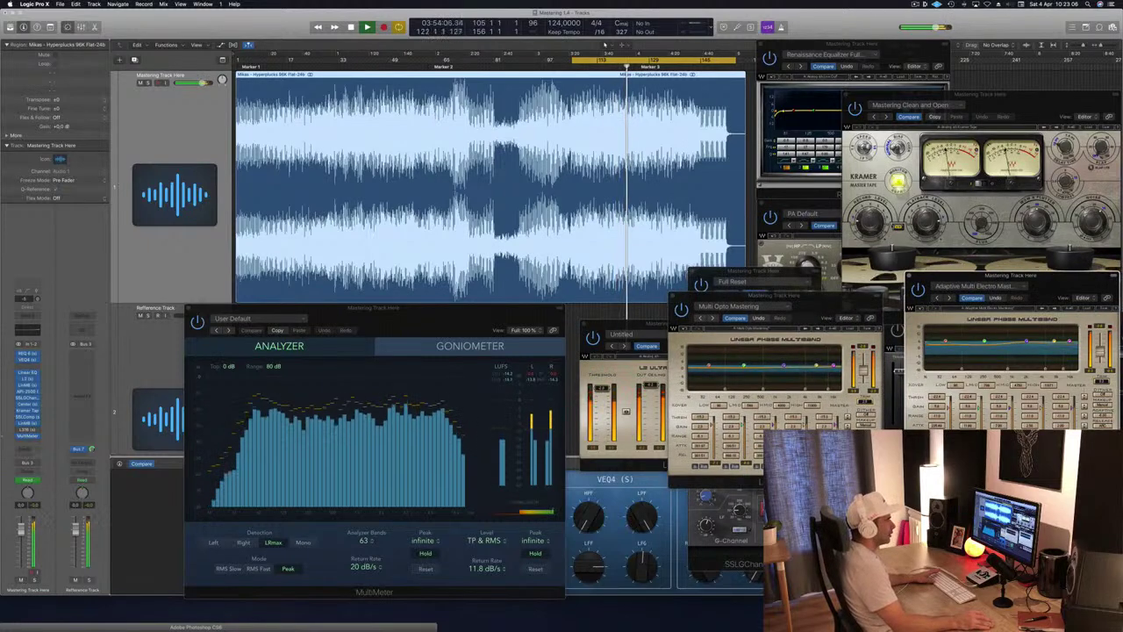
left_click_drag(797, 290, 805, 292)
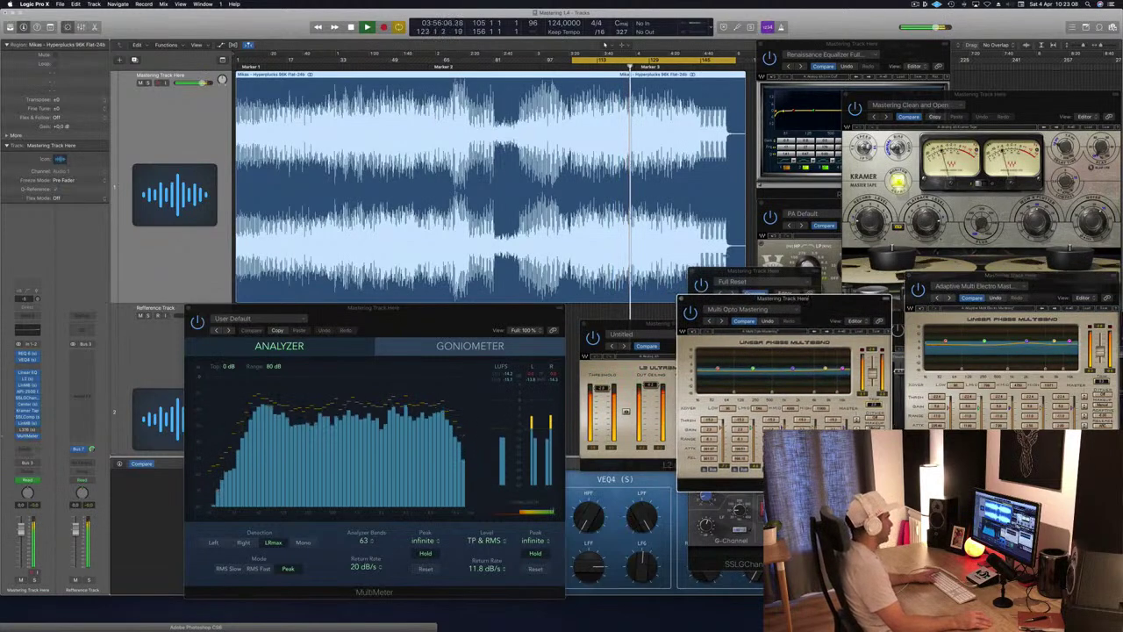
key("space")
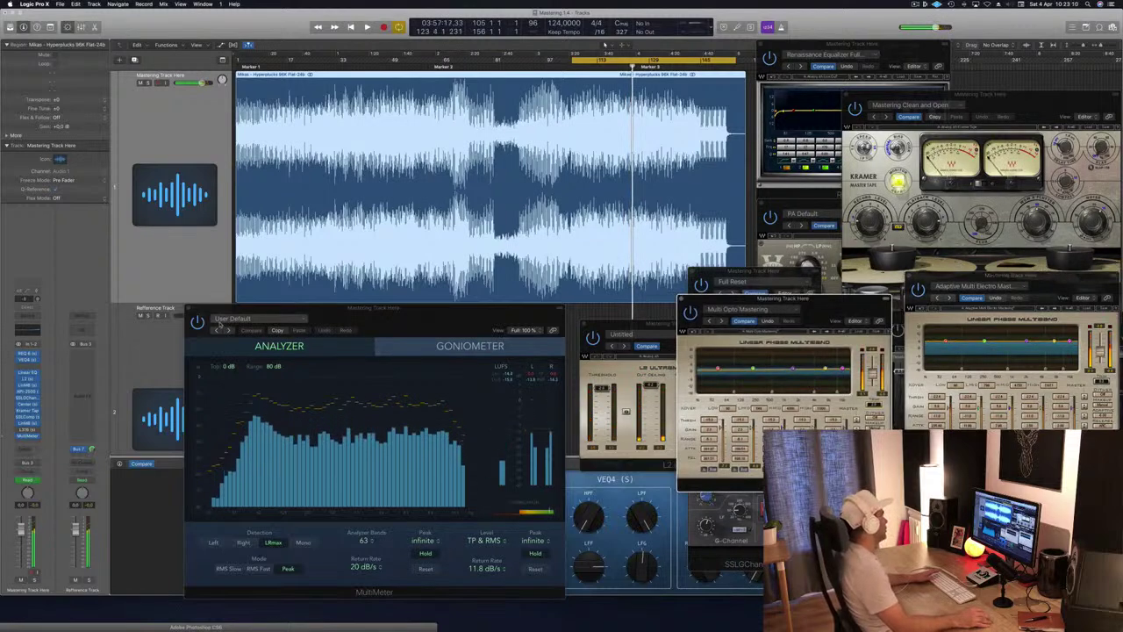
Open the L316 limiter with the Basic 1 preset, place it over REQ 6 and enable it during playback from bar 105.
left_click(27, 430)
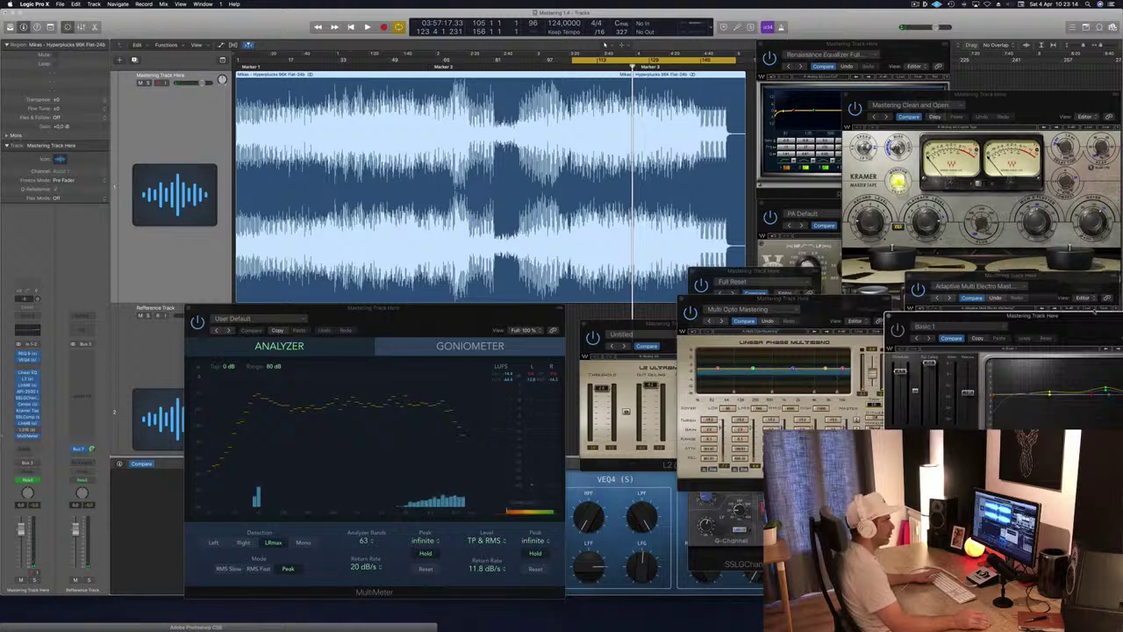
left_click_drag(1092, 321, 962, 58)
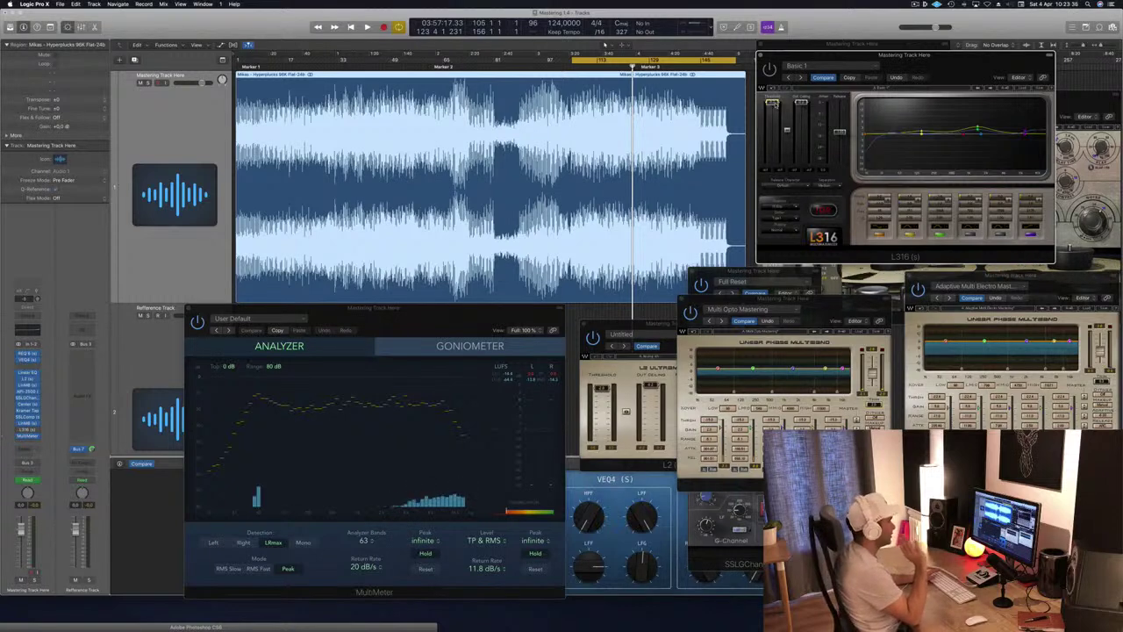
key("space")
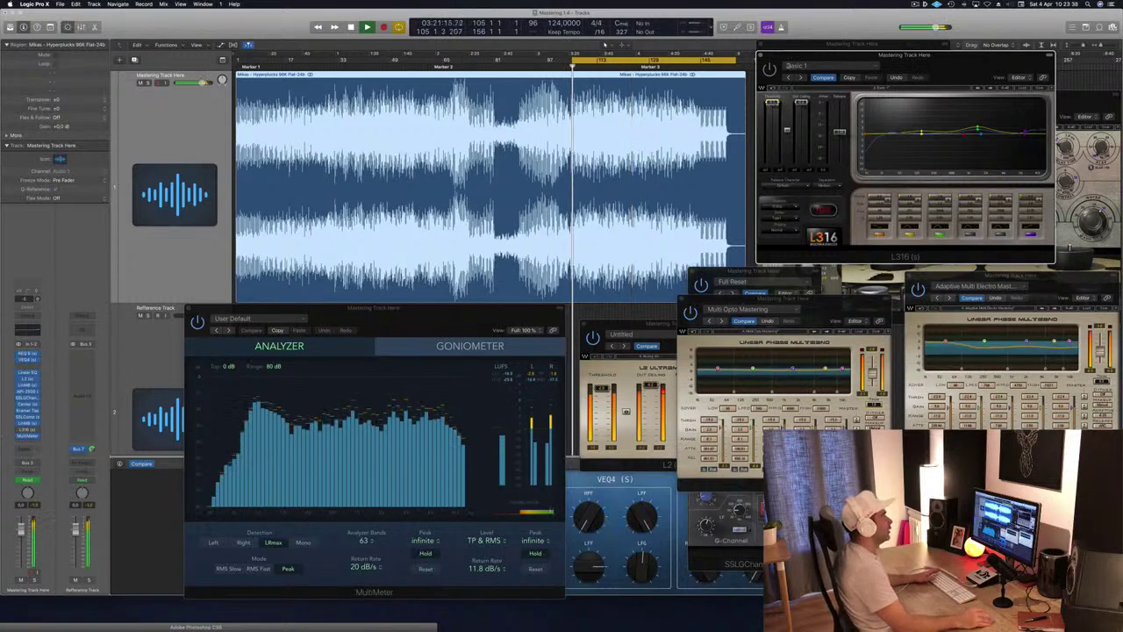
left_click_drag(994, 56, 996, 85)
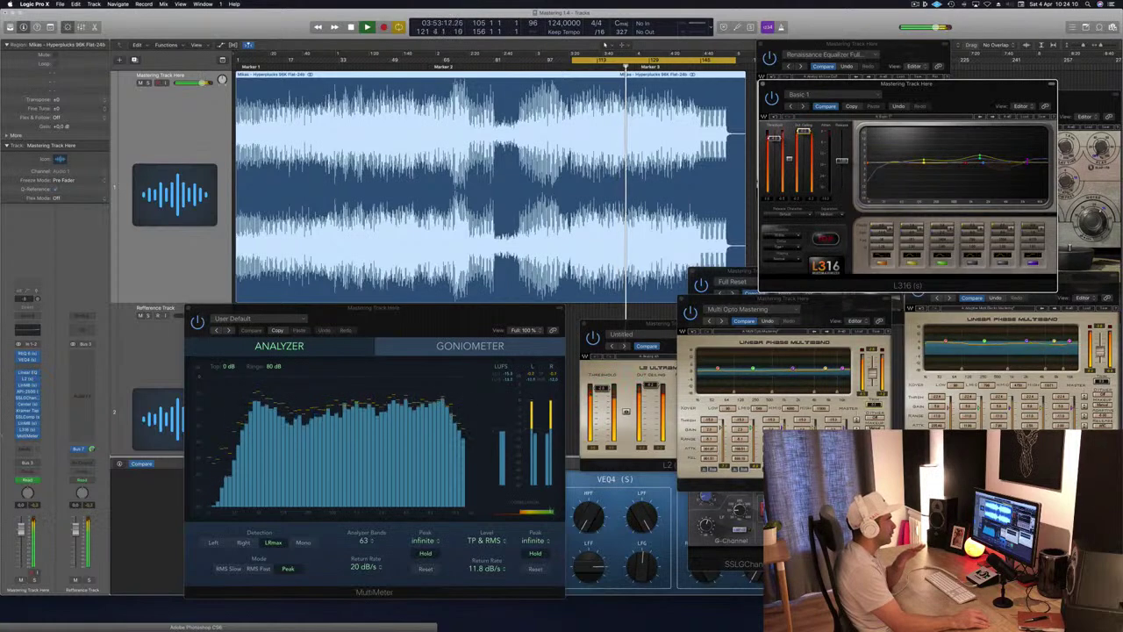
Lower the L316 threshold slightly and bring the MultiMeter up over the track area to check loudness, replaying from bar 105.
left_click_drag(526, 315, 511, 323)
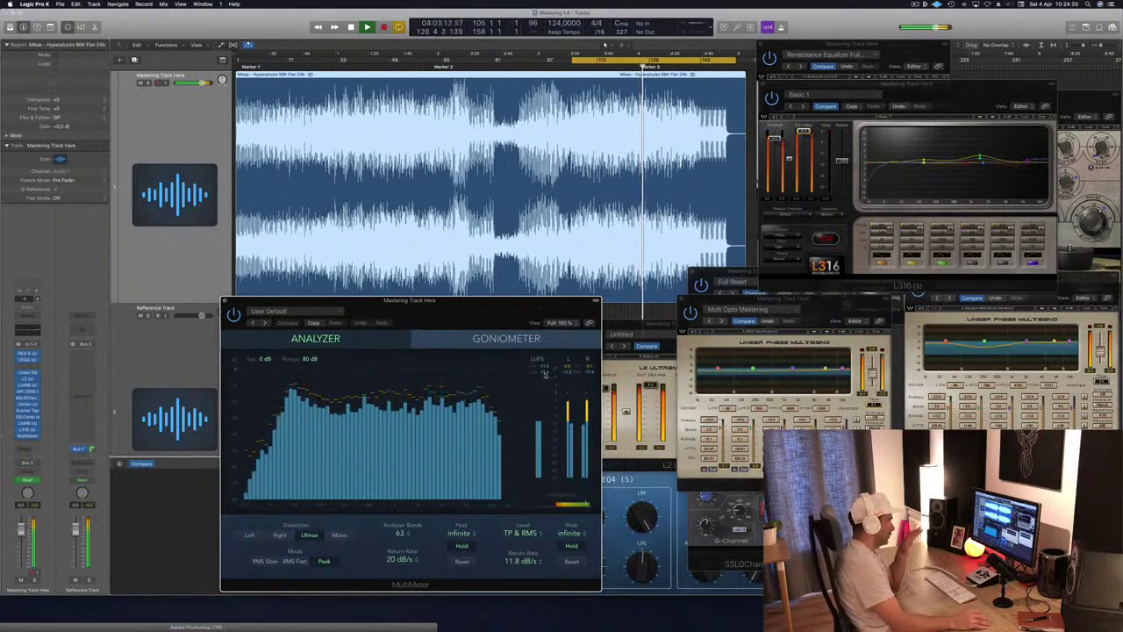
left_click(775, 137)
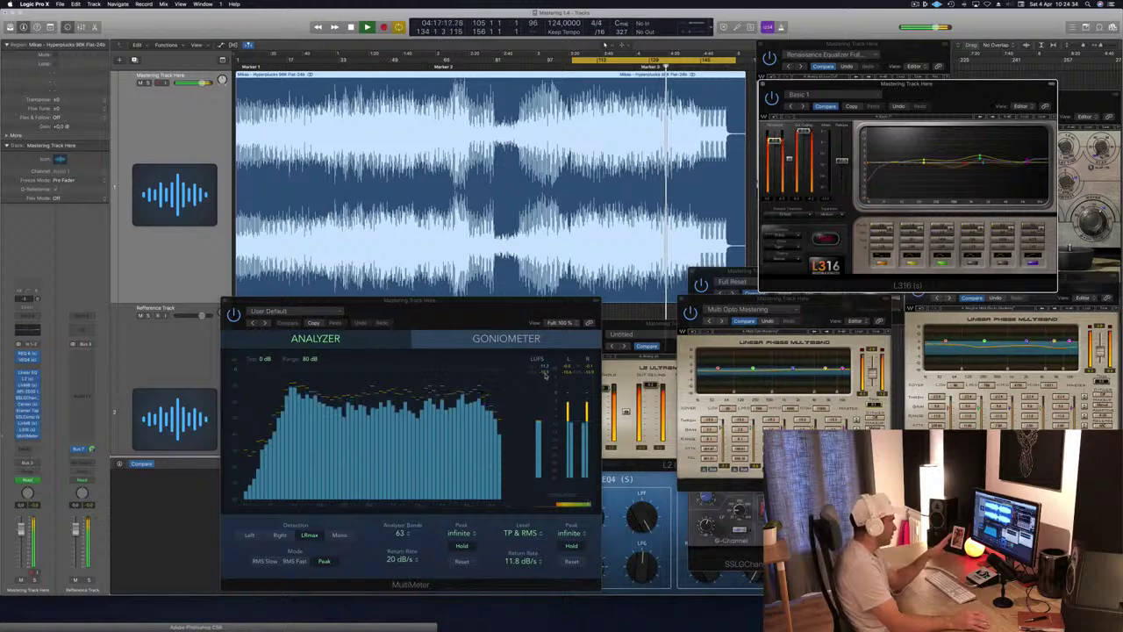
left_click_drag(525, 305, 559, 220)
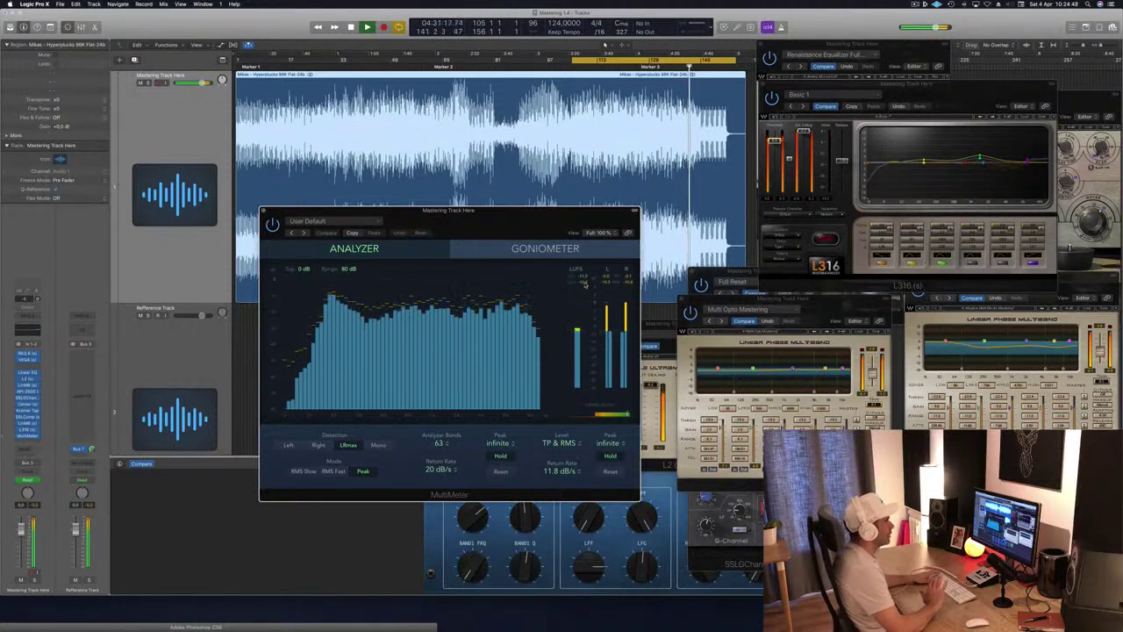
key("space")
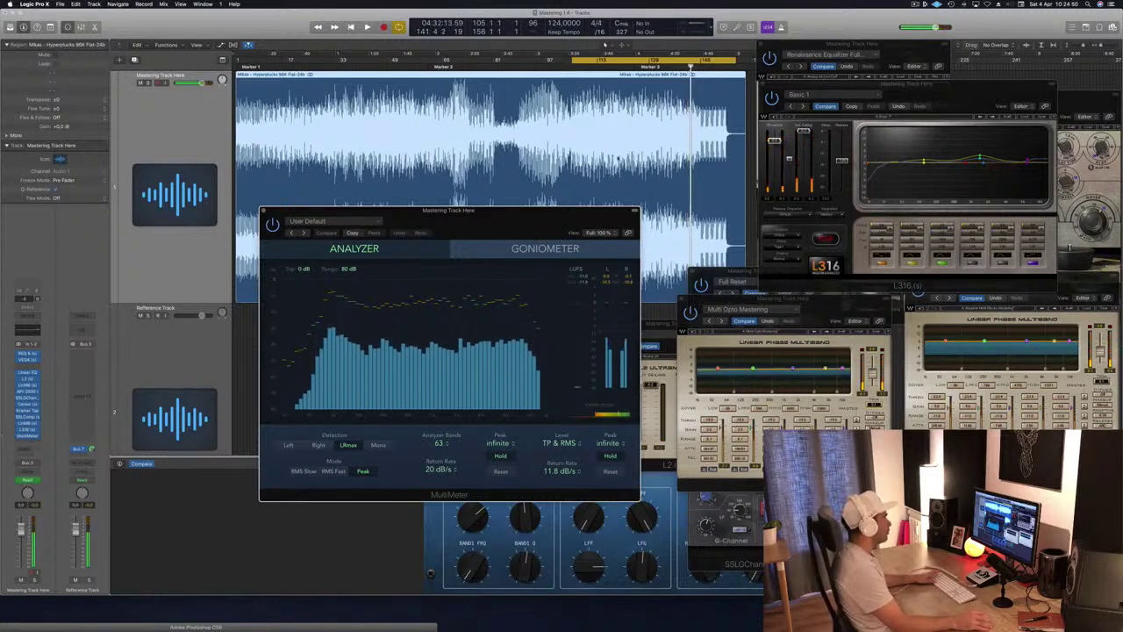
key("space")
left_click_drag(536, 220, 568, 244)
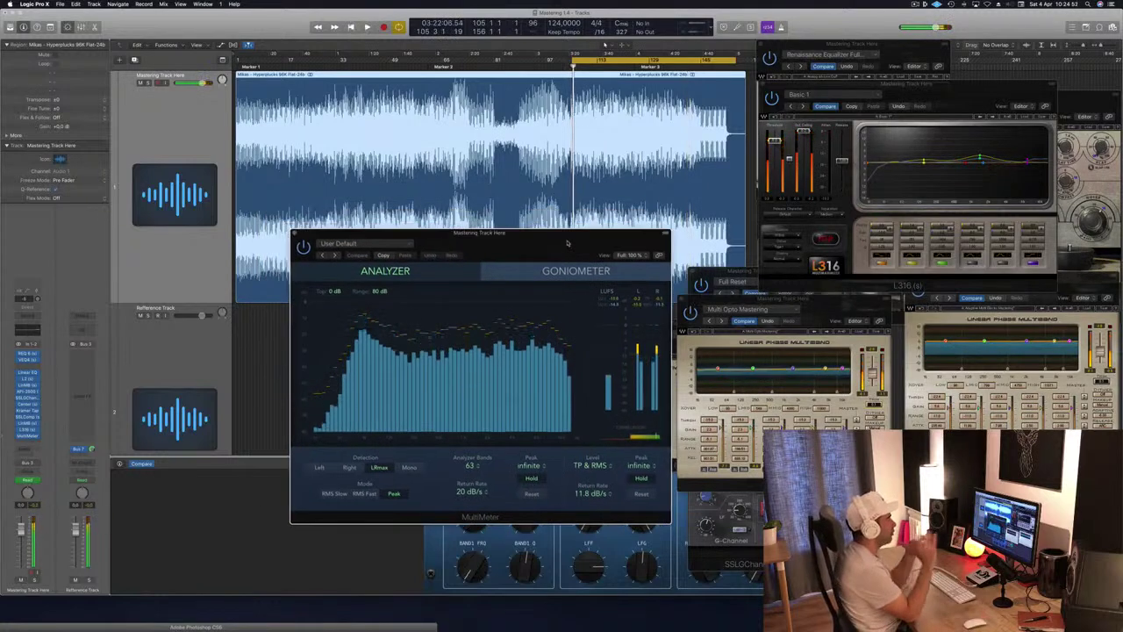
Stop playback, extend the cycle range back to the start of the track and play it from the beginning.
key("space")
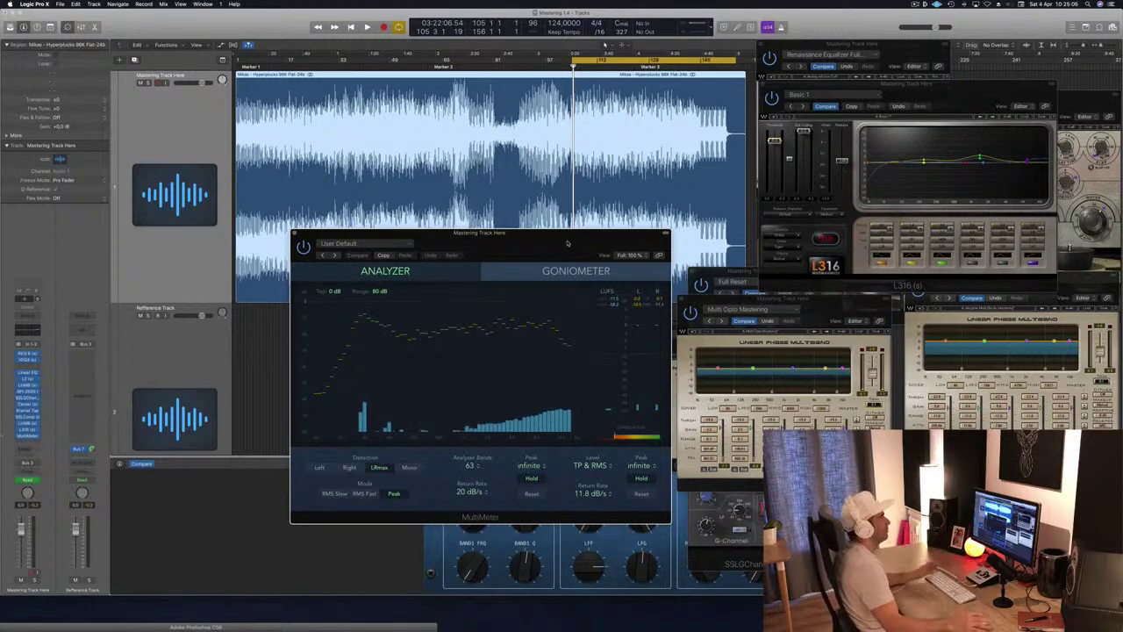
left_click_drag(574, 60, 220, 85)
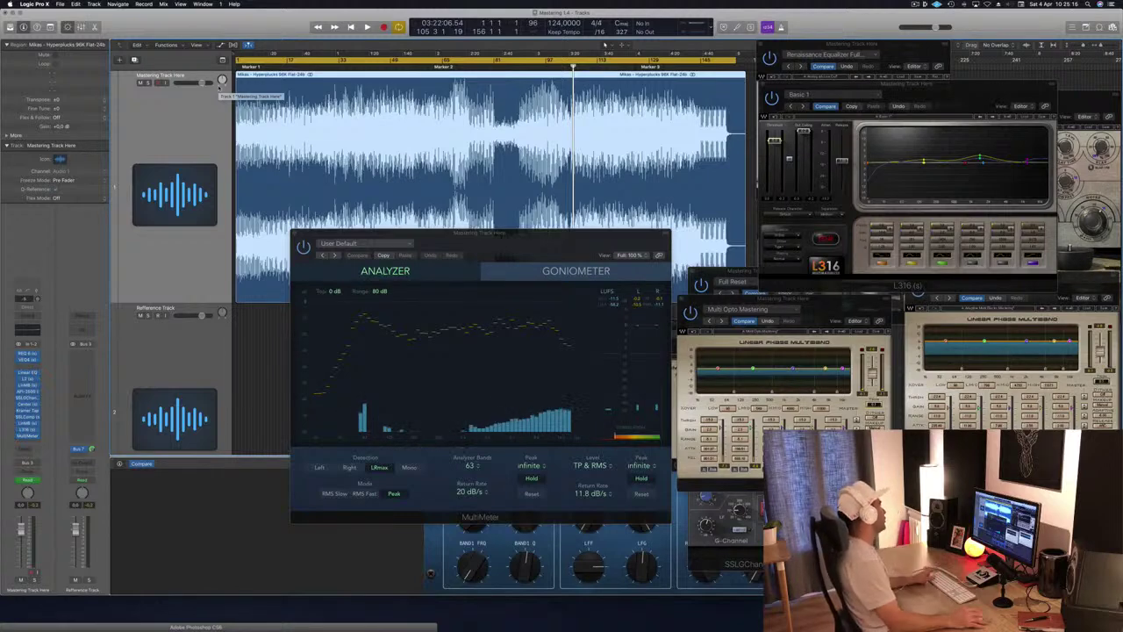
key("space")
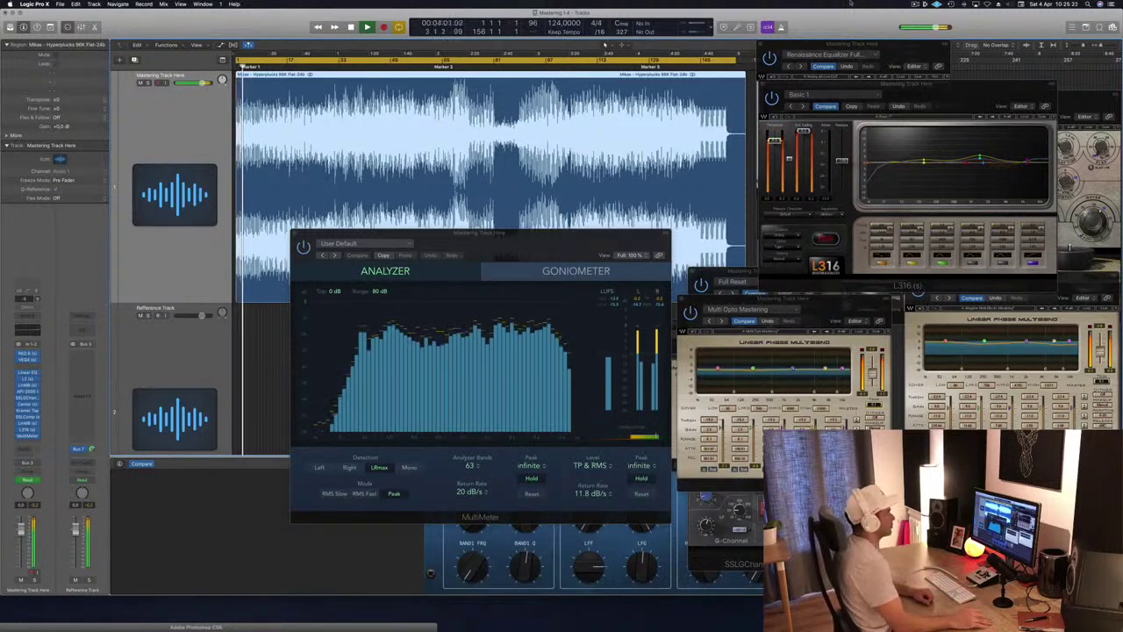
Spread the L316, MultiMeter and Kramer Tape windows out below the waveform, with Kramer Tape beside the MultiMeter.
left_click(952, 91)
left_click_drag(952, 92, 1034, 355)
left_click_drag(592, 237, 363, 302)
left_click_drag(1033, 104, 584, 320)
Arrange the VEQ4, both LinMB and SSLGChannel windows clear of the waveform so that their controls are visible during playback.
left_click_drag(986, 204, 1026, 22)
left_click_drag(1052, 272, 1051, 144)
left_click_drag(764, 298, 700, 400)
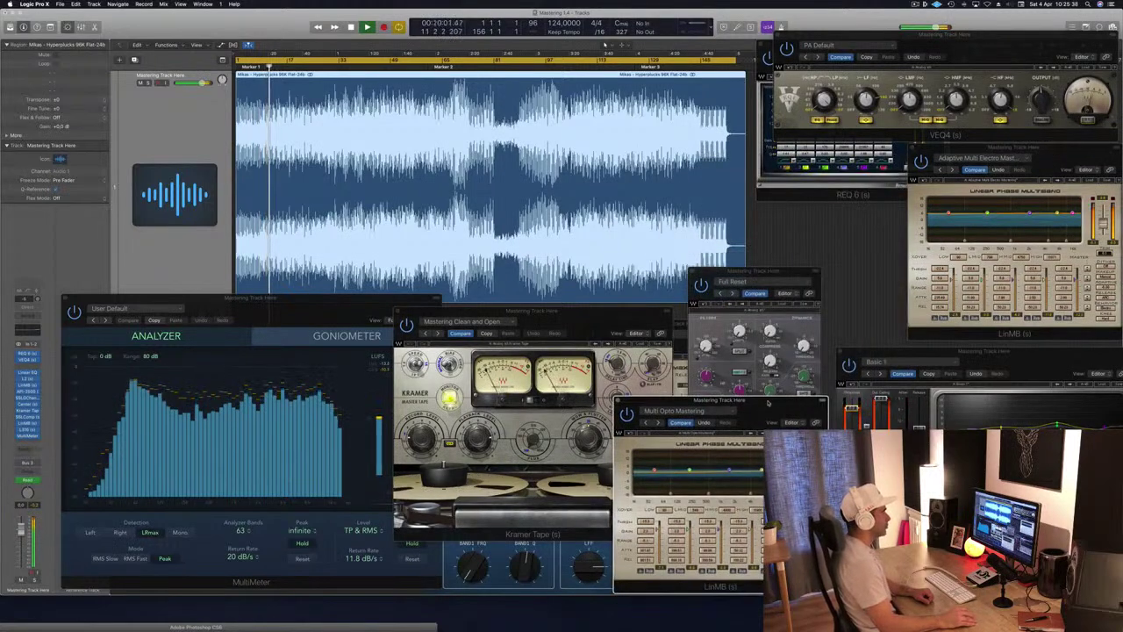
left_click_drag(779, 275, 855, 139)
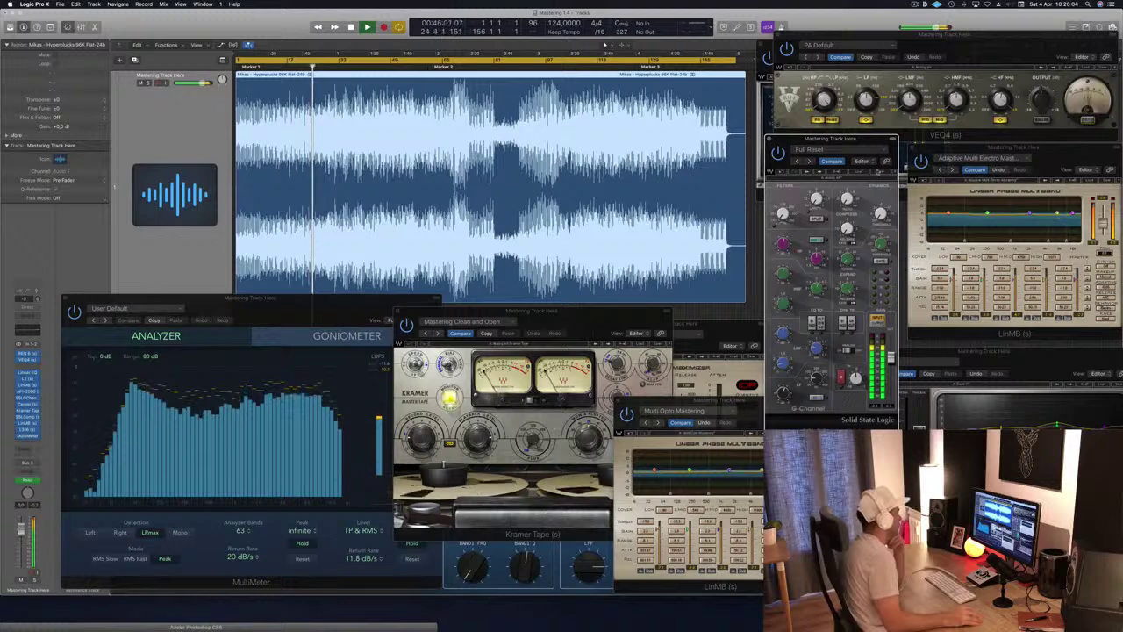
Bring the MultiMeter forward, close the L316 window and place the Multi Opto Mastering LinMB below the Adaptive Multi Electro one.
left_click(305, 301)
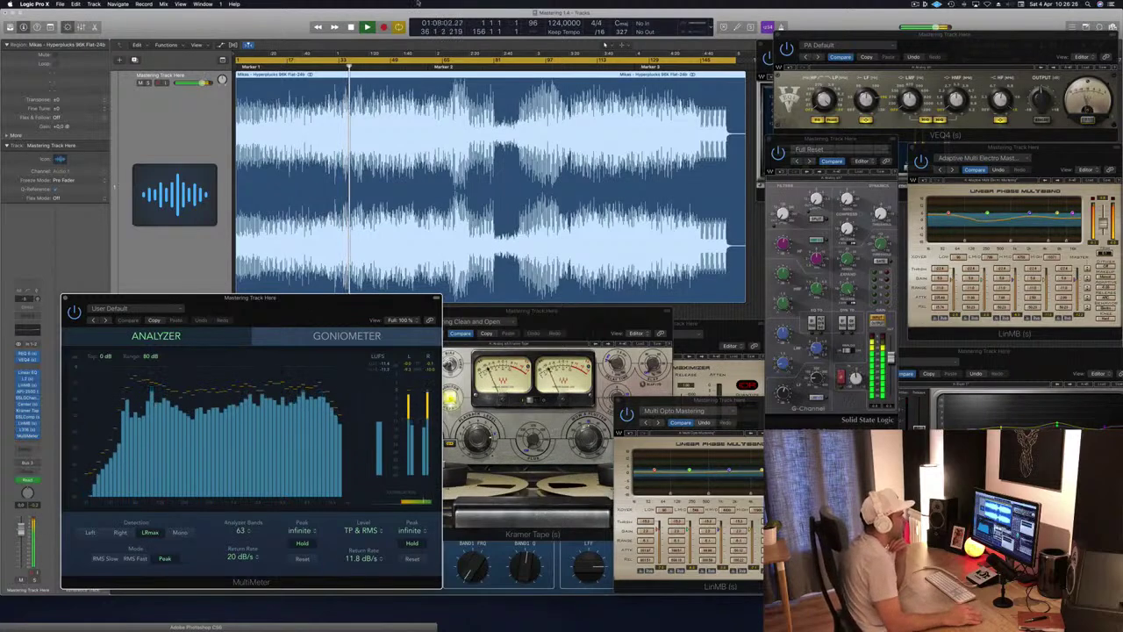
left_click_drag(1022, 352, 636, 338)
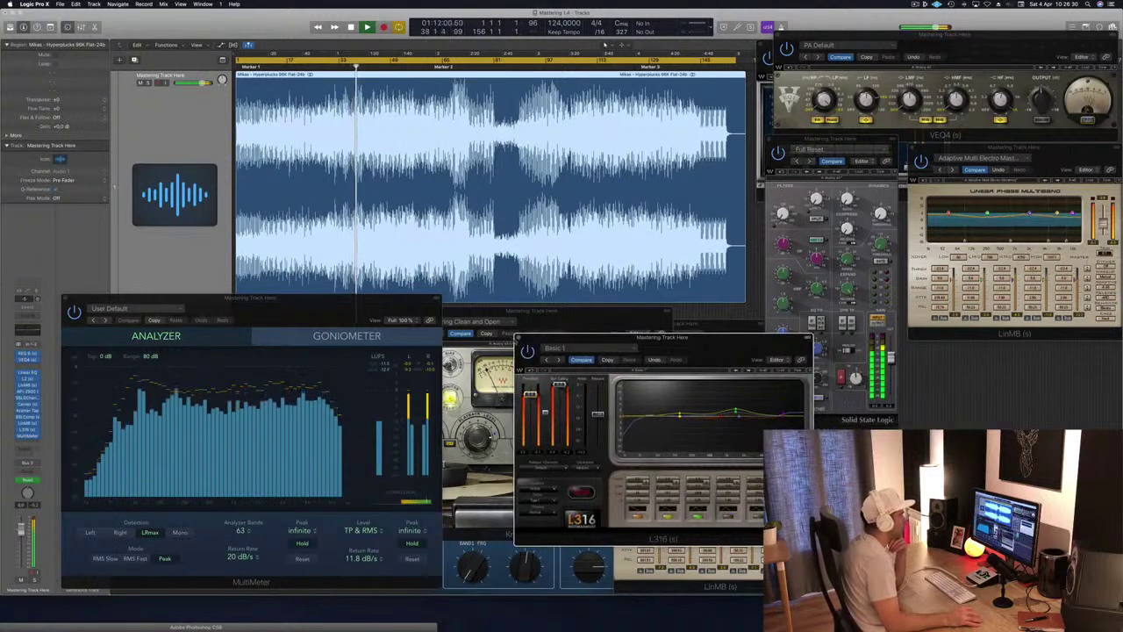
left_click(521, 339)
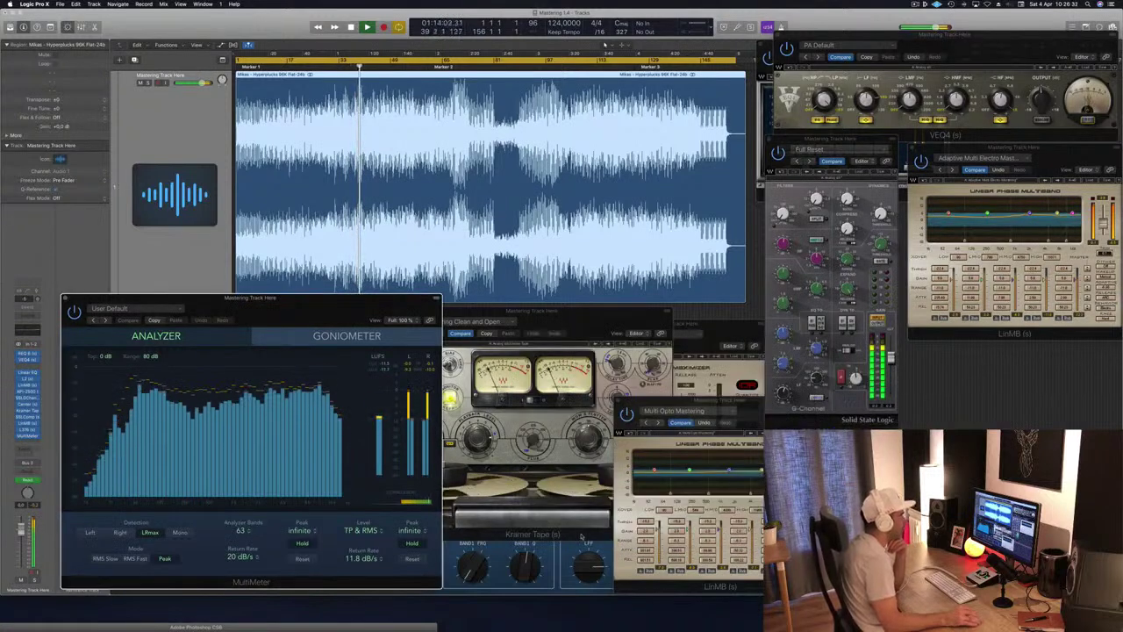
left_click_drag(722, 408, 1011, 349)
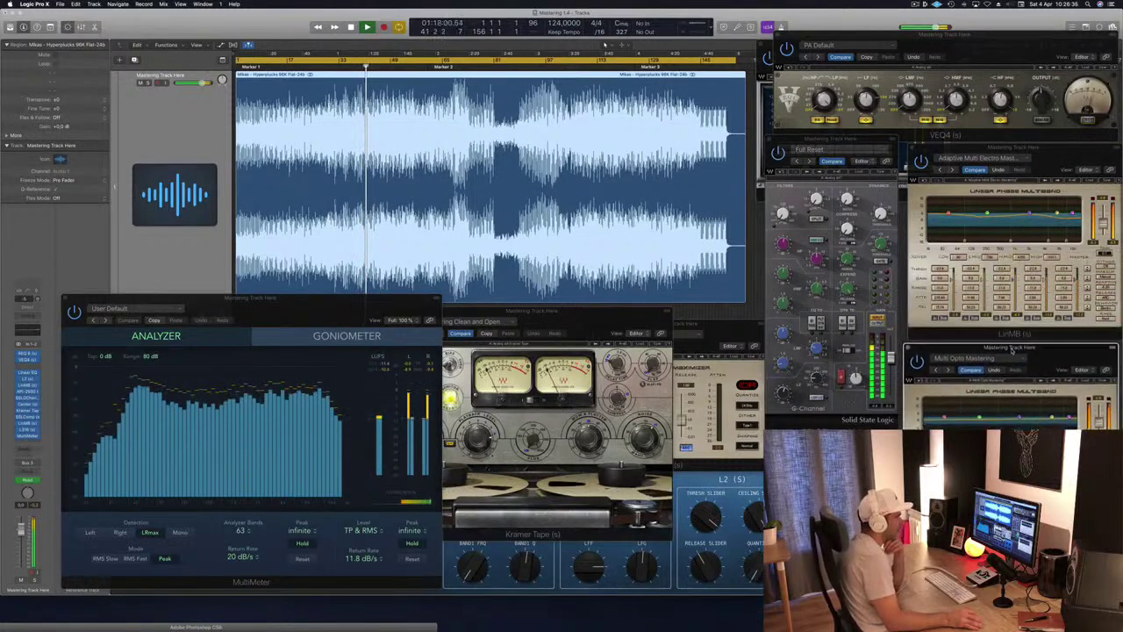
Close the L2 and Kramer Tape plug-in windows while the track keeps playing.
left_click(693, 342)
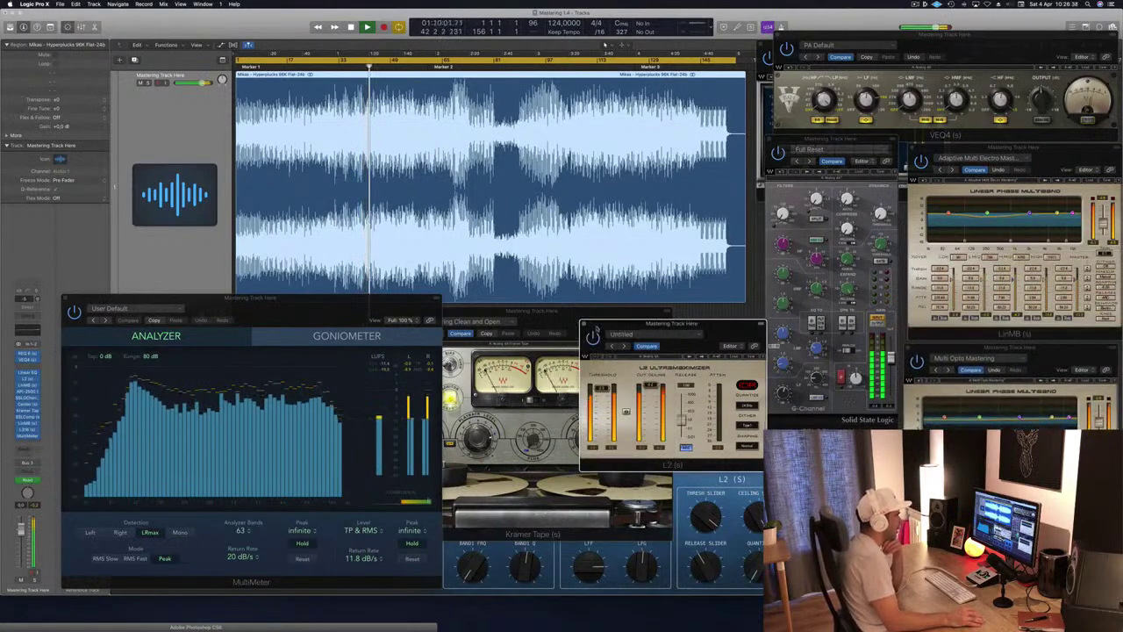
left_click(583, 324)
left_click_drag(586, 320, 659, 310)
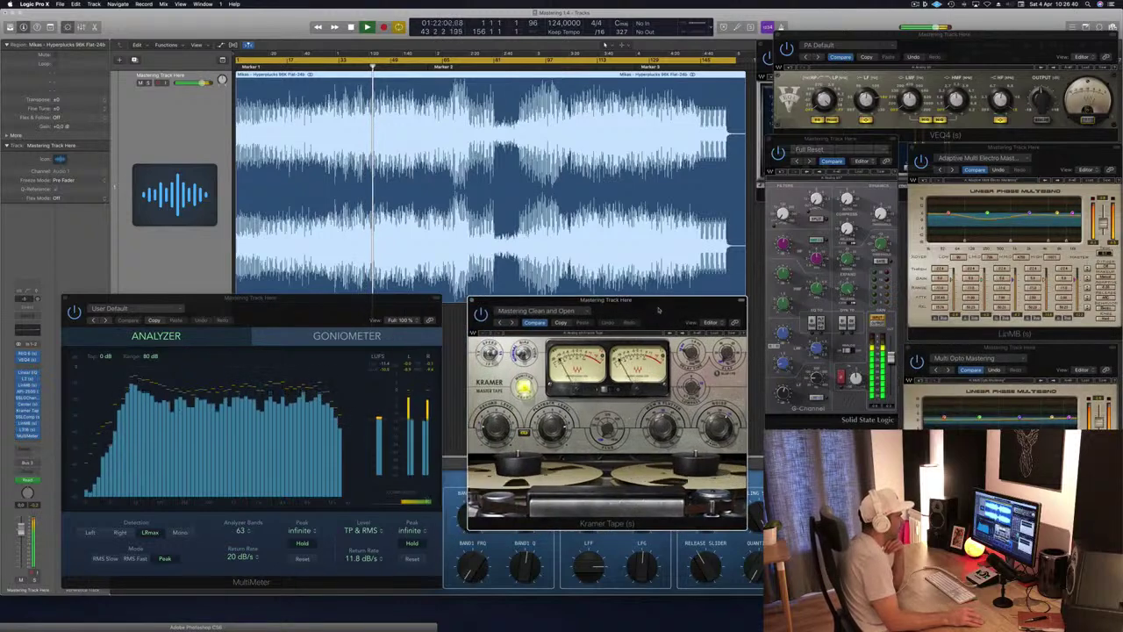
left_click(475, 301)
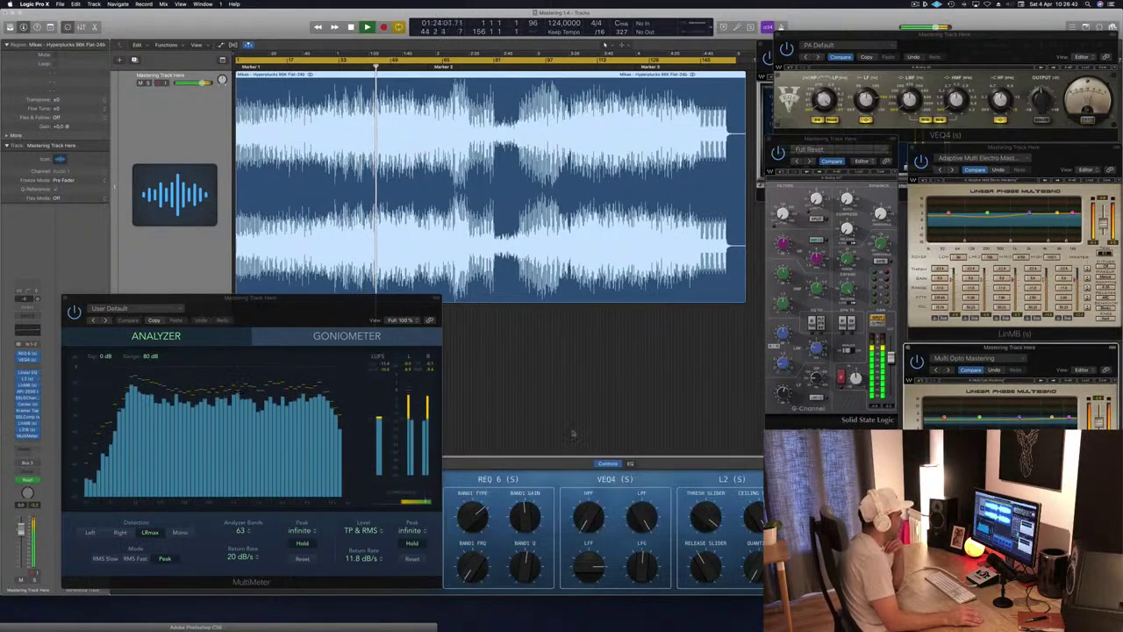
Reposition the MultiMeter below the waveform, in the space freed beside the remaining plug-in windows.
left_click_drag(375, 307, 657, 317)
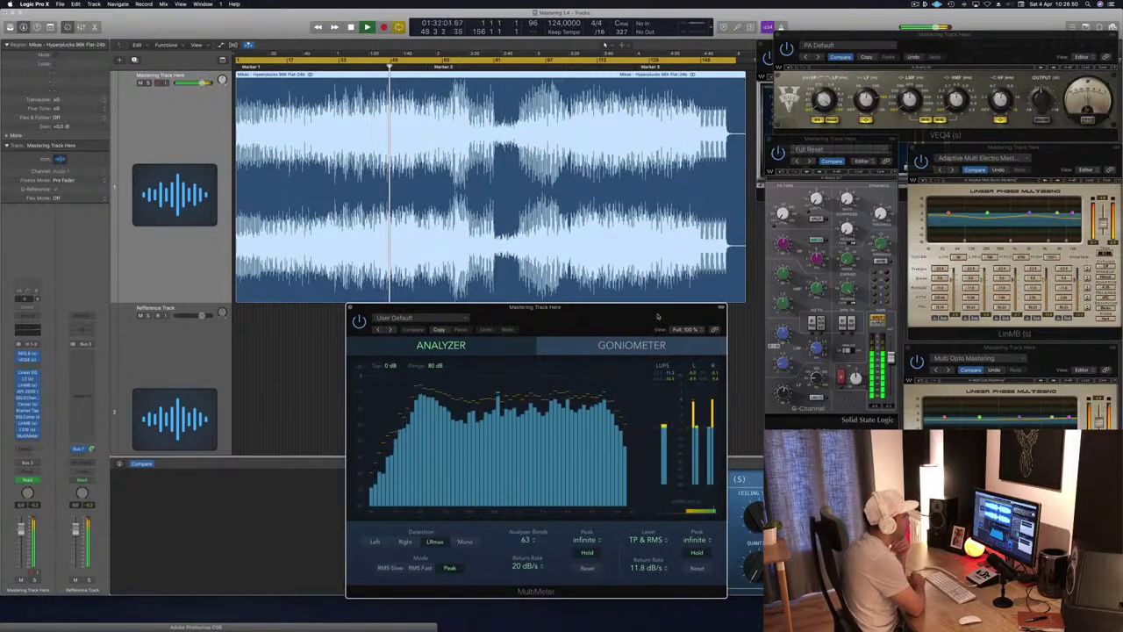
left_click_drag(658, 316, 324, 309)
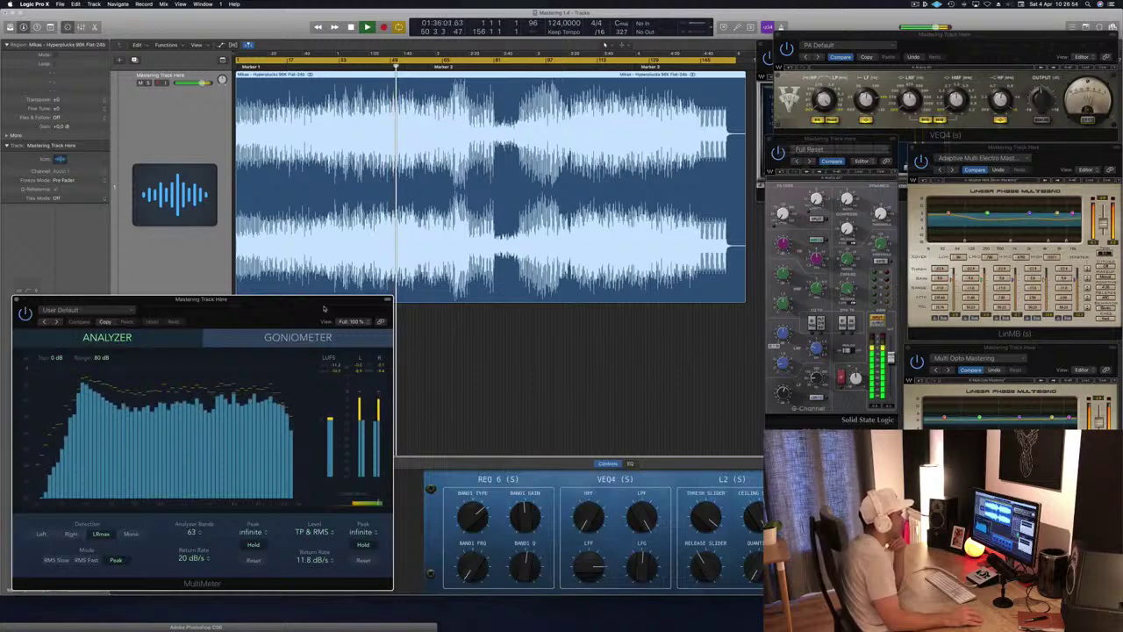
left_click_drag(354, 308, 678, 321)
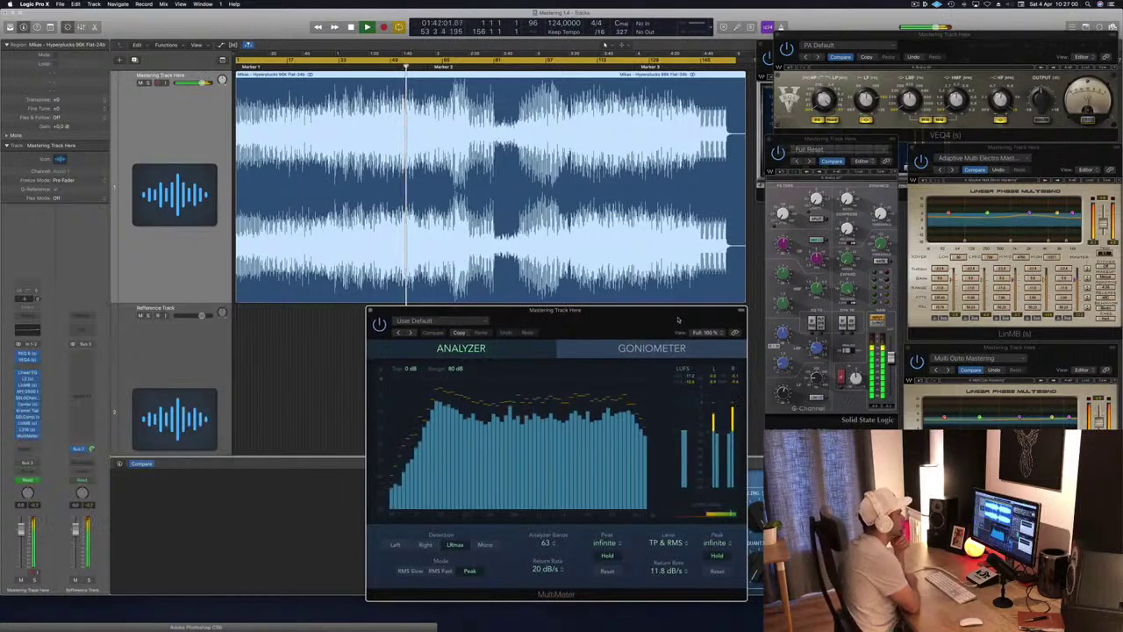